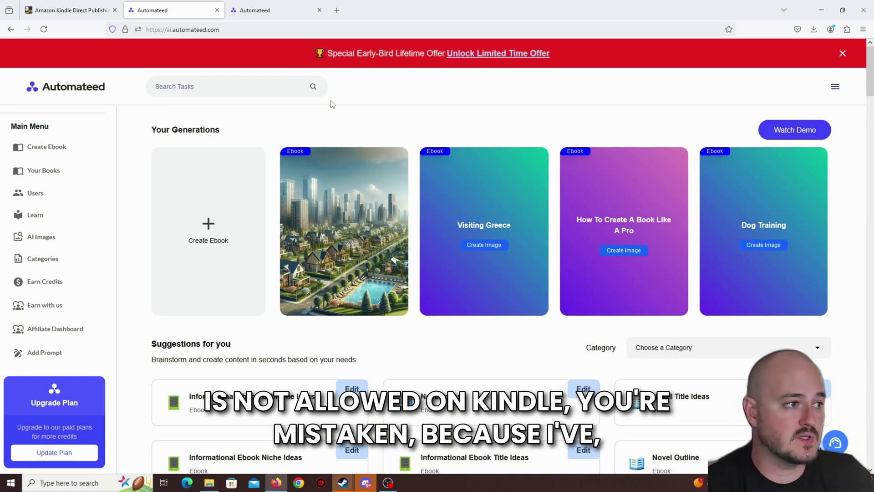
# Bring up the KDP Bookshelf listing 'The Ultimate Guide to eBook Creation' and a draft.
pyautogui.click(109, 12)
pyautogui.scroll(-15, 485, 245)
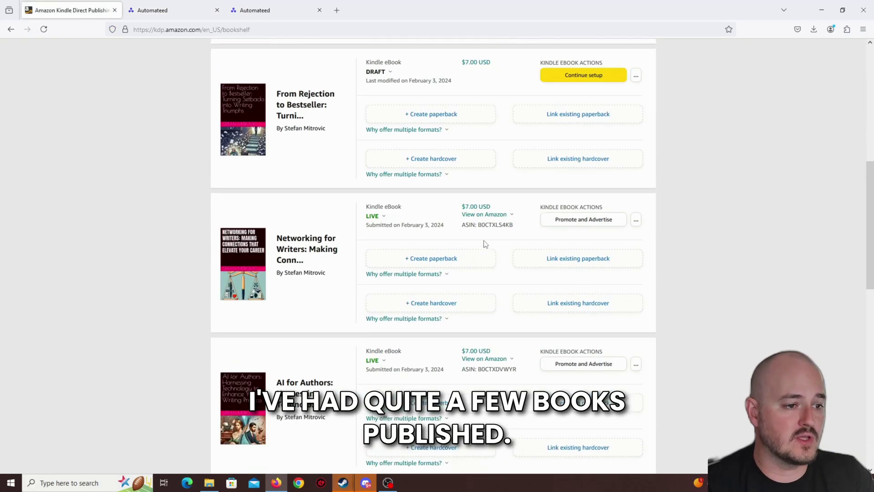
pyautogui.scroll(15, 487, 251)
pyautogui.scroll(-2, 318, 273)
pyautogui.scroll(2, 296, 282)
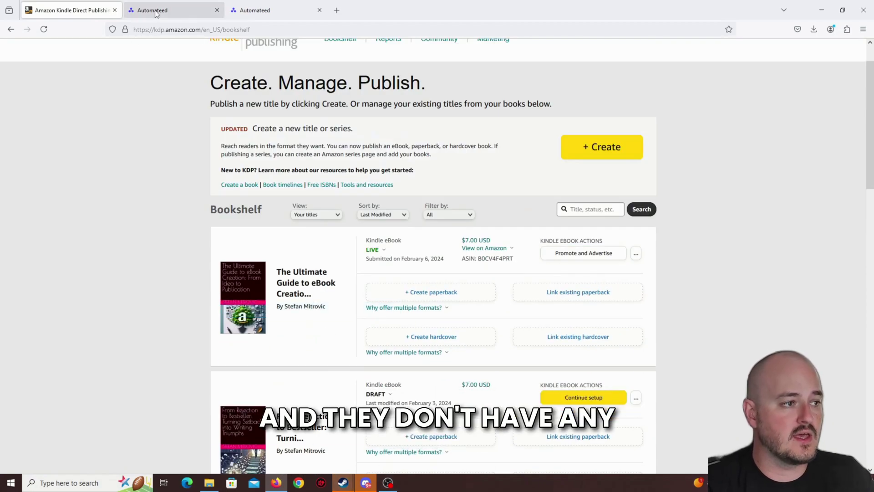
pyautogui.scroll(1, 369, 176)
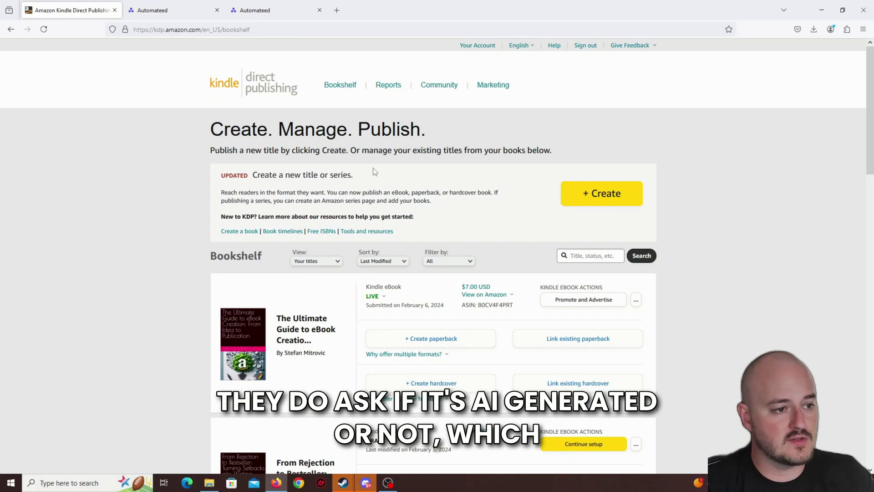
# Highlight the phrase 'your existing titles from your books below.'.
pyautogui.tripleClick(401, 150)
pyautogui.doubleClick(400, 150)
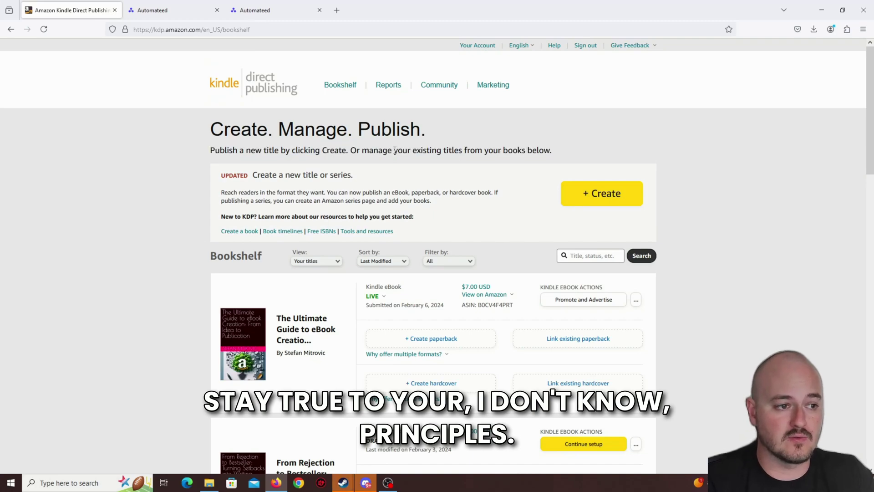
pyautogui.moveTo(394, 151); pyautogui.dragTo(552, 151)
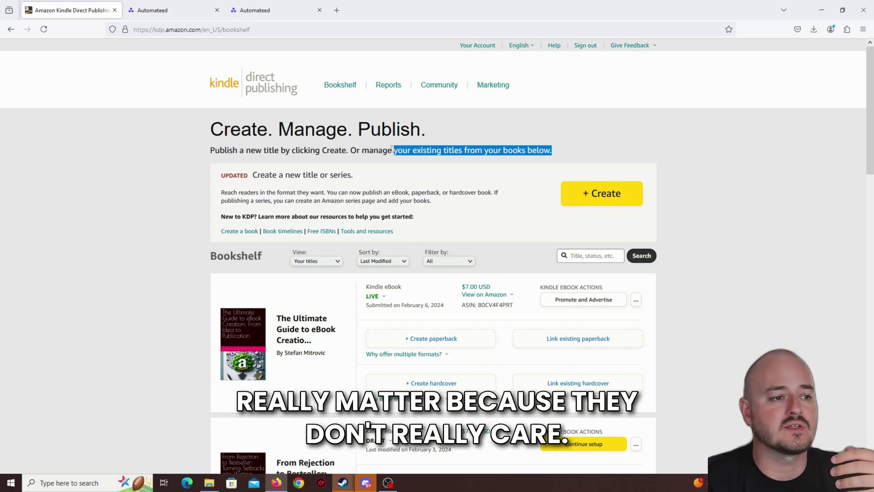
pyautogui.moveTo(392, 150)
pyautogui.mouseDown()
pyautogui.moveTo(558, 148)
pyautogui.moveTo(400, 154)
pyautogui.mouseUp()
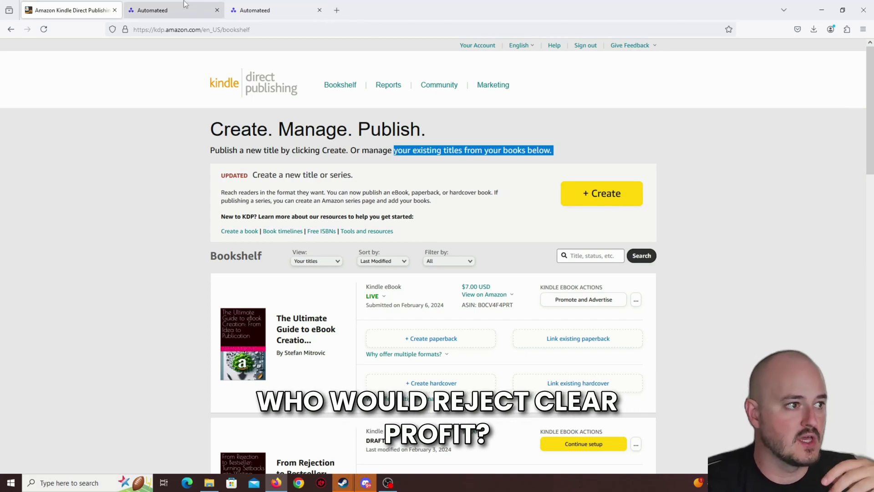
# Download Automateed's Real Estate ebook as a DOCX file from its preview page.
pyautogui.click(150, 6)
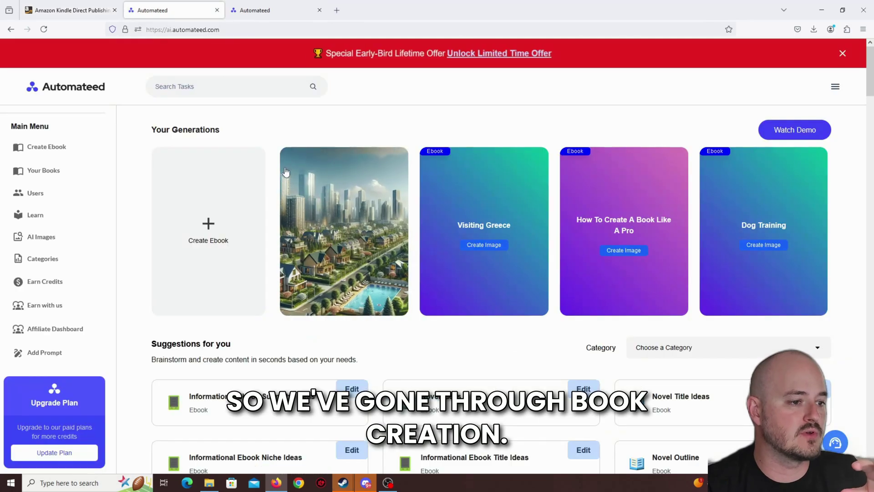
pyautogui.click(347, 199)
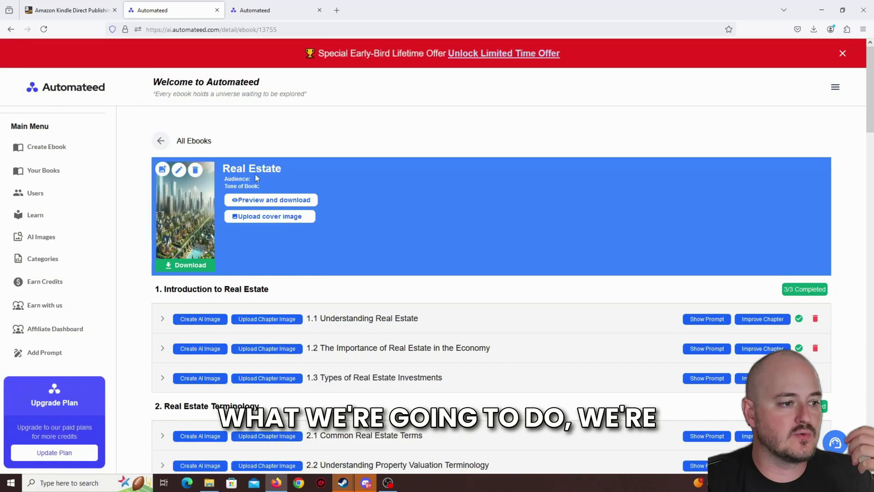
pyautogui.click(262, 200)
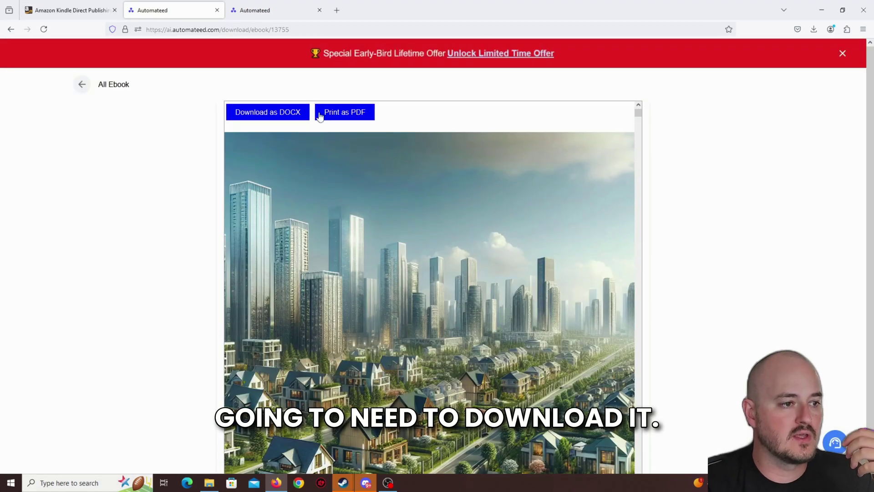
pyautogui.click(278, 115)
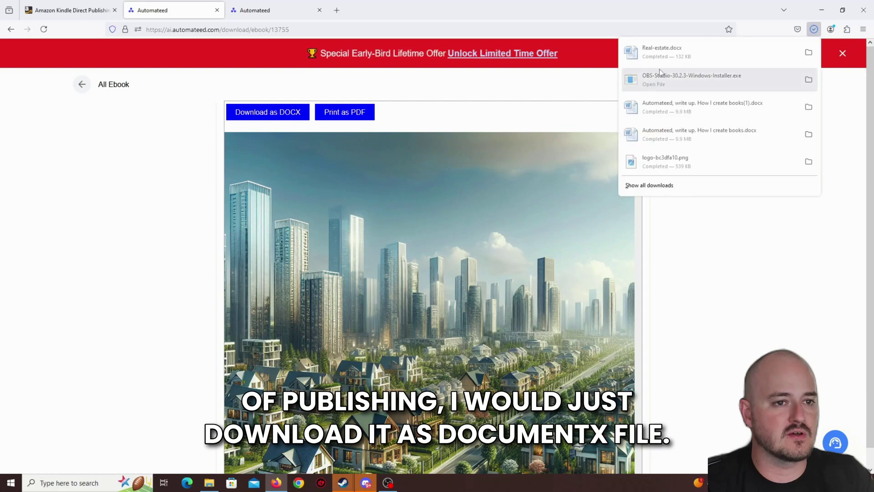
pyautogui.click(250, 91)
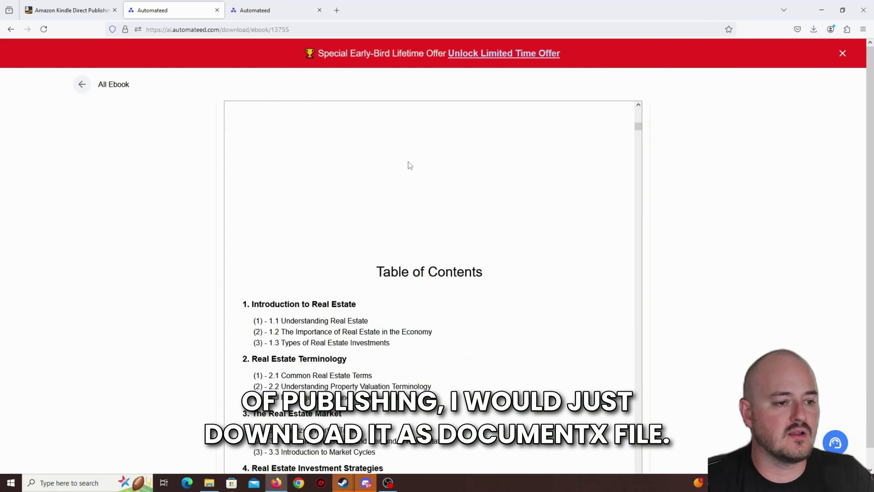
# Download the Real estate cover image and open Real-estate.docx in Word.
pyautogui.click(82, 87)
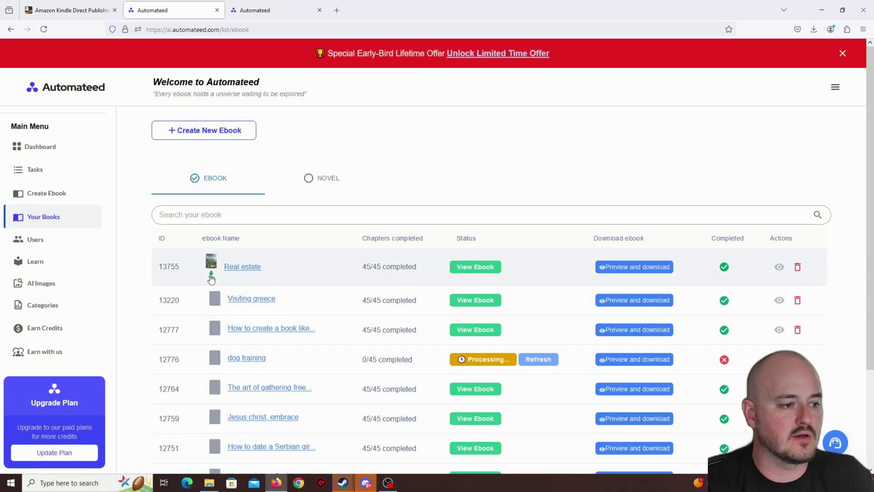
pyautogui.click(211, 276)
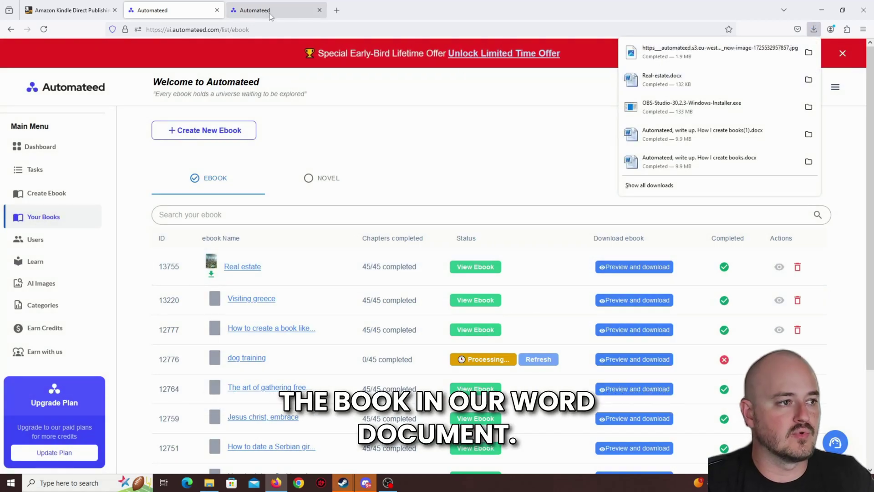
pyautogui.click(639, 82)
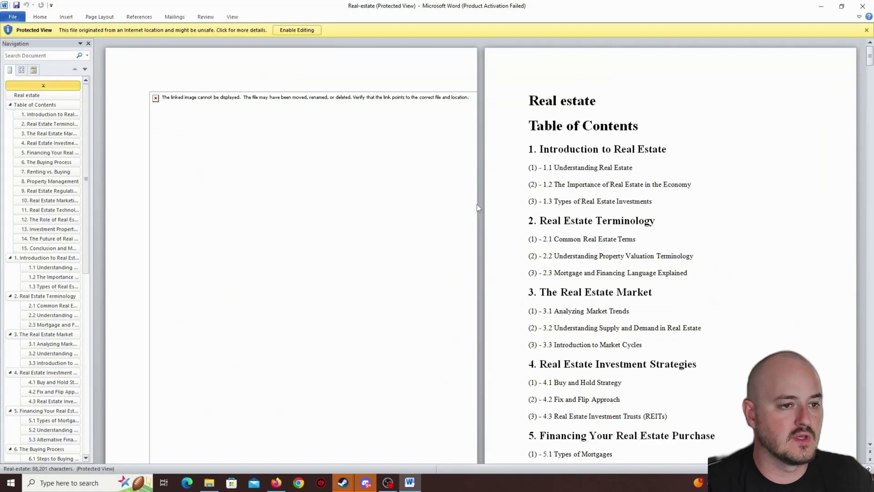
# Dismiss the Office activation prompt and delete the old plain-text table of contents.
pyautogui.scroll(-1, 607, 199)
pyautogui.click(528, 327)
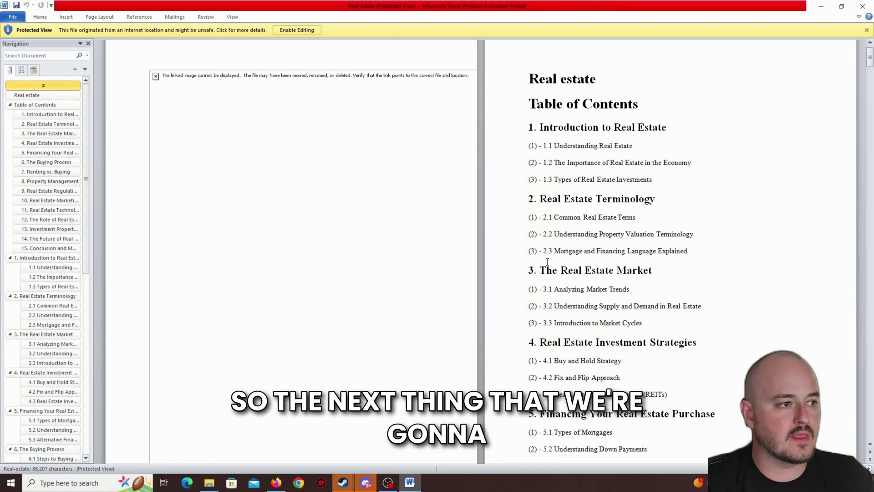
pyautogui.moveTo(870, 58)
pyautogui.mouseDown()
pyautogui.moveTo(871, 154)
pyautogui.moveTo(870, 58)
pyautogui.mouseUp()
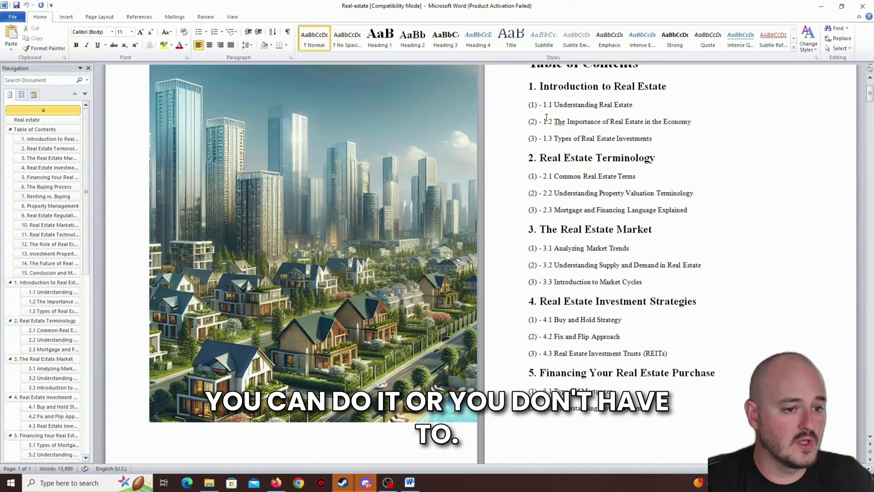
pyautogui.scroll(-2, 527, 168)
pyautogui.scroll(2, 527, 167)
pyautogui.doubleClick(546, 151)
pyautogui.scroll(-7, 652, 199)
pyautogui.moveTo(597, 154); pyautogui.dragTo(679, 299)
pyautogui.scroll(-7, 655, 242)
pyautogui.scroll(4, 545, 192)
pyautogui.press('Delete')
# Insert an Automatic Table 1 table of contents below the title and save the document.
pyautogui.press('Return')
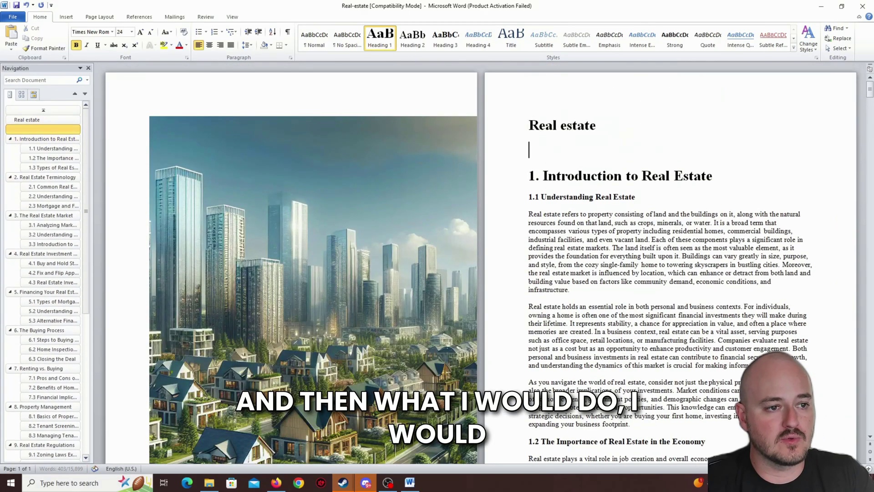
pyautogui.click(139, 17)
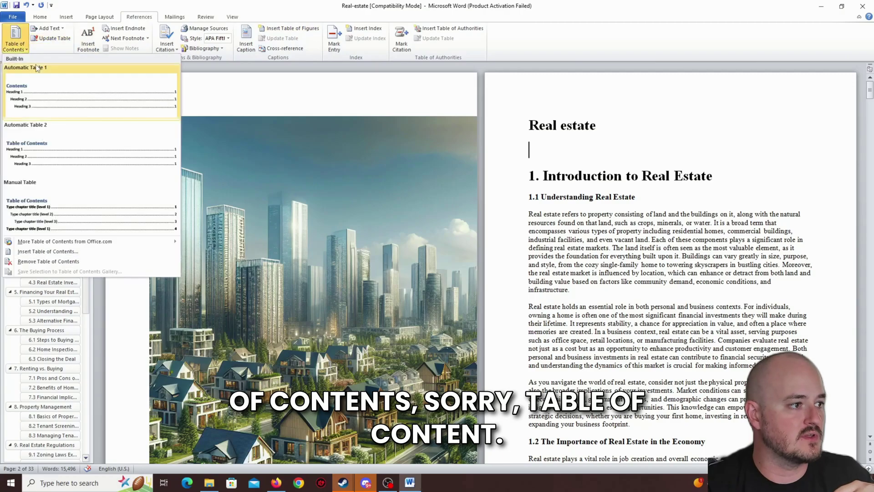
pyautogui.click(124, 126)
pyautogui.scroll(10, 605, 169)
pyautogui.scroll(2, 605, 170)
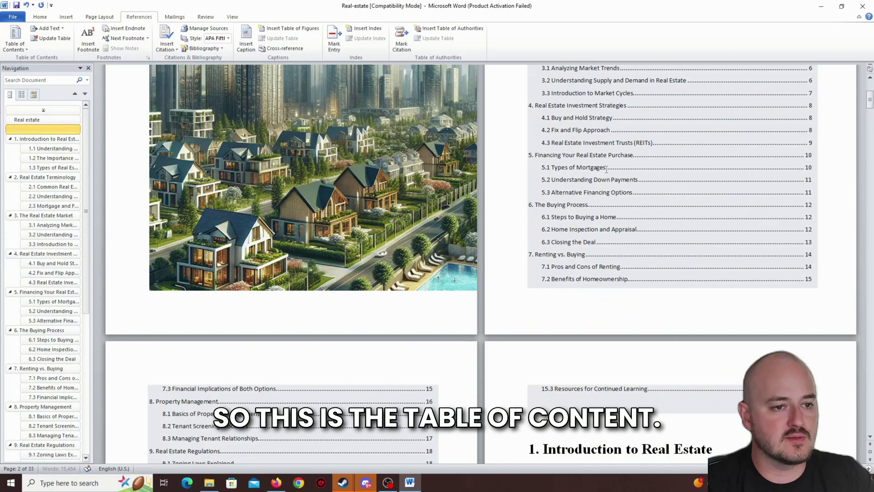
pyautogui.scroll(8, 707, 187)
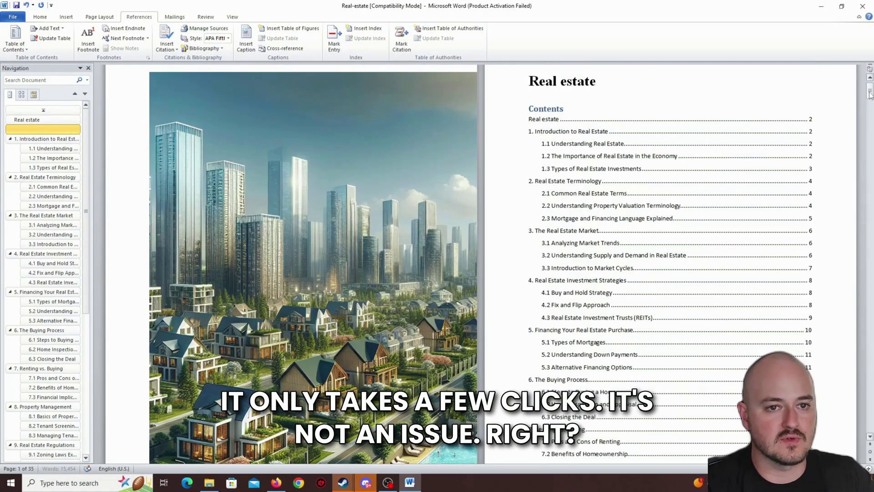
pyautogui.moveTo(869, 93); pyautogui.dragTo(869, 111)
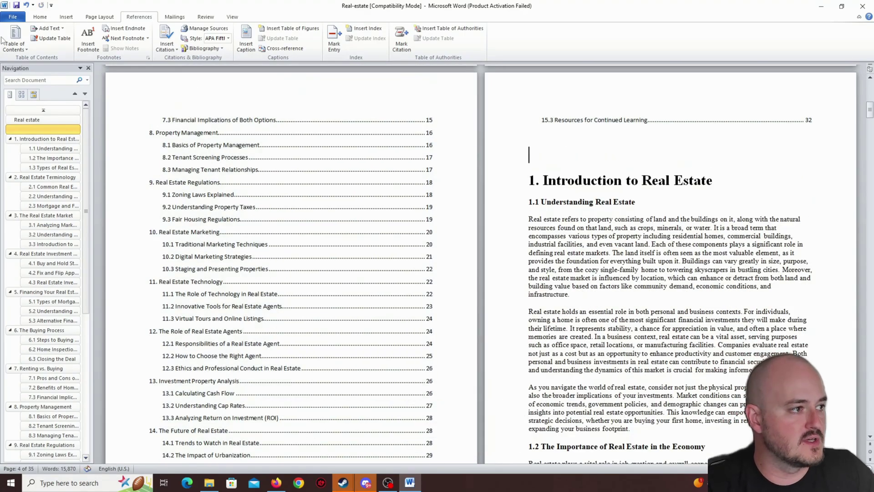
pyautogui.click(13, 17)
pyautogui.click(29, 35)
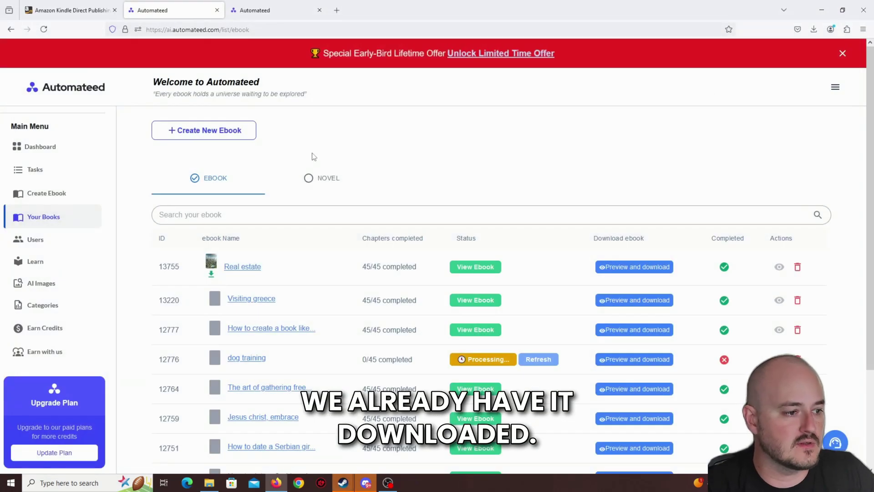
# Search Google for 'amazon kindle publishing' and open the kdp.amazon.com result in a background tab.
pyautogui.hotkey('ctrl', 'pageup')
pyautogui.scroll(-1, 432, 185)
pyautogui.scroll(1, 451, 182)
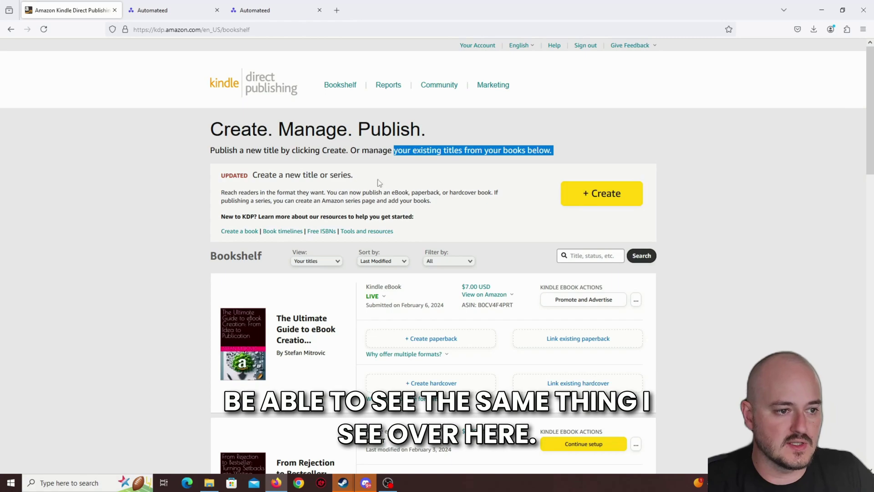
pyautogui.click(343, 13)
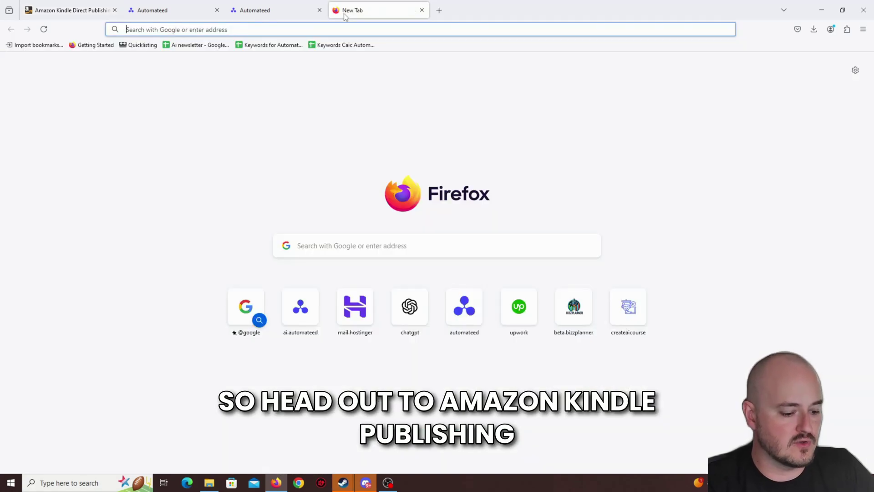
pyautogui.write('amazon k')
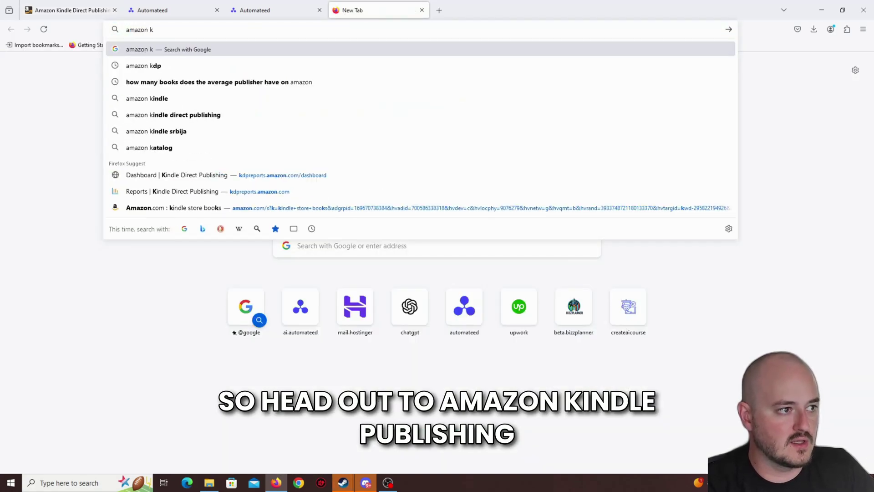
pyautogui.write('indle publishing')
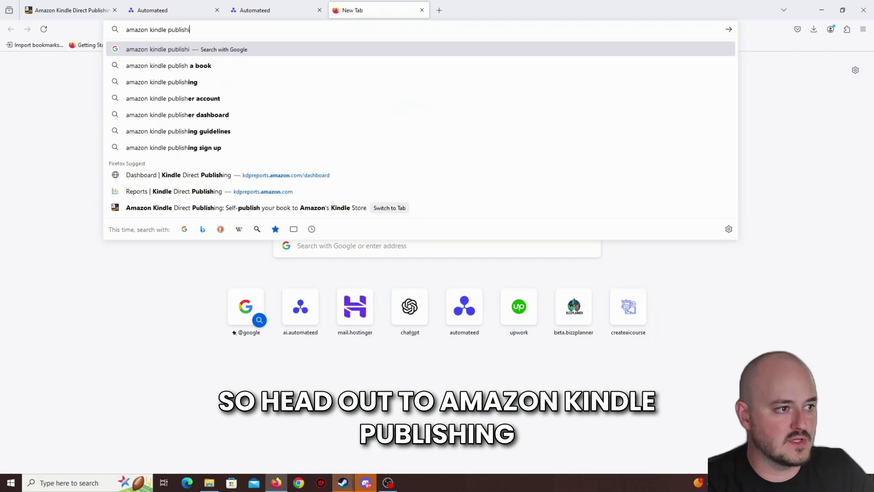
pyautogui.press('Return')
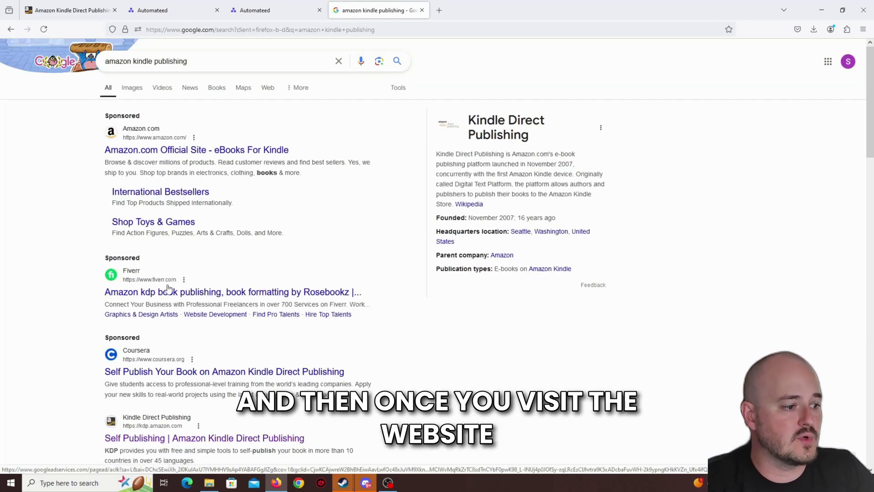
pyautogui.scroll(-3, 181, 355)
pyautogui.middleClick(181, 356)
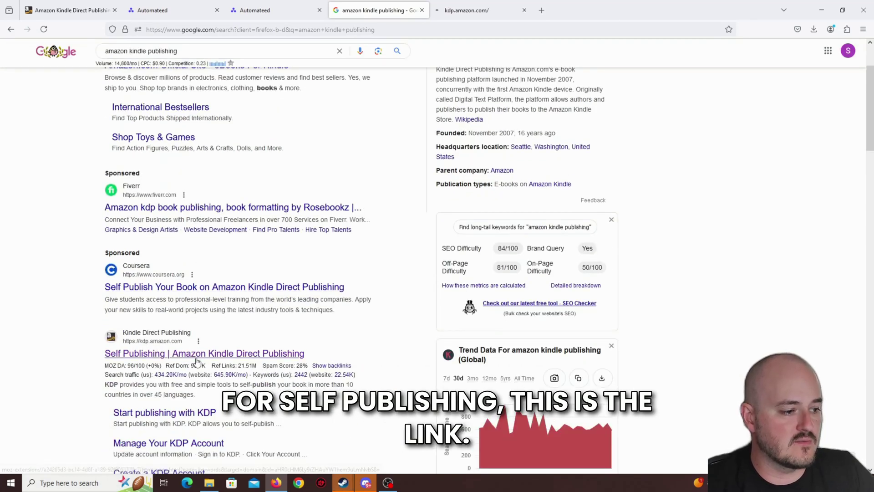
# Move the new Kindle Direct Publishing tab to the front of the tab bar.
pyautogui.click(471, 10)
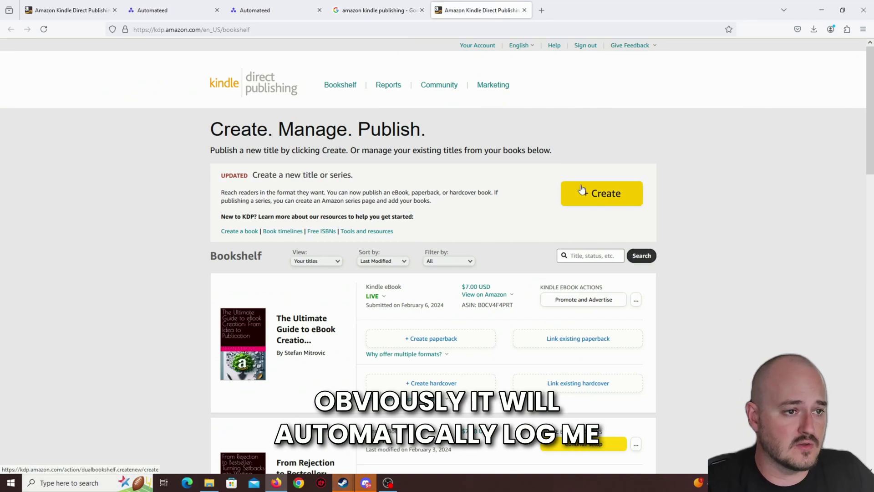
pyautogui.scroll(-2, 417, 104)
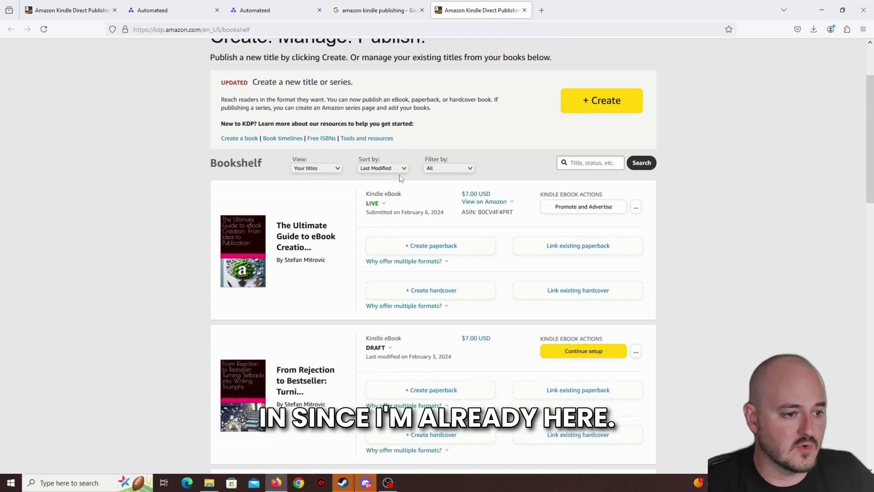
pyautogui.scroll(2, 403, 169)
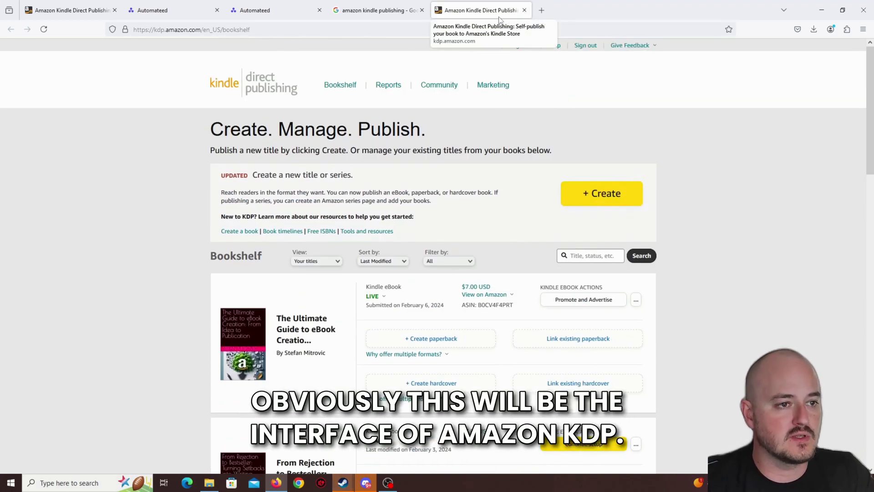
pyautogui.moveTo(526, 12); pyautogui.dragTo(96, 13)
pyautogui.scroll(-2, 346, 137)
pyautogui.scroll(2, 589, 203)
# Start a new Kindle eBook via + Create > Create eBook and focus the Book Title field.
pyautogui.click(594, 198)
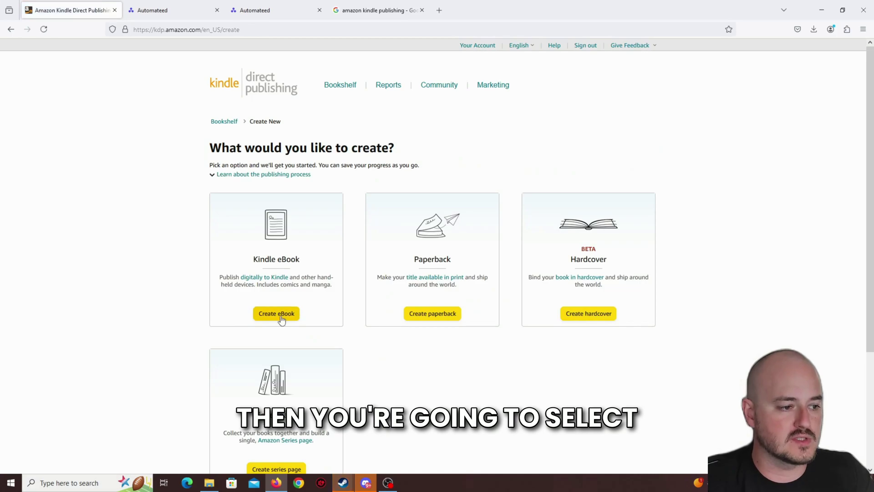
pyautogui.click(280, 318)
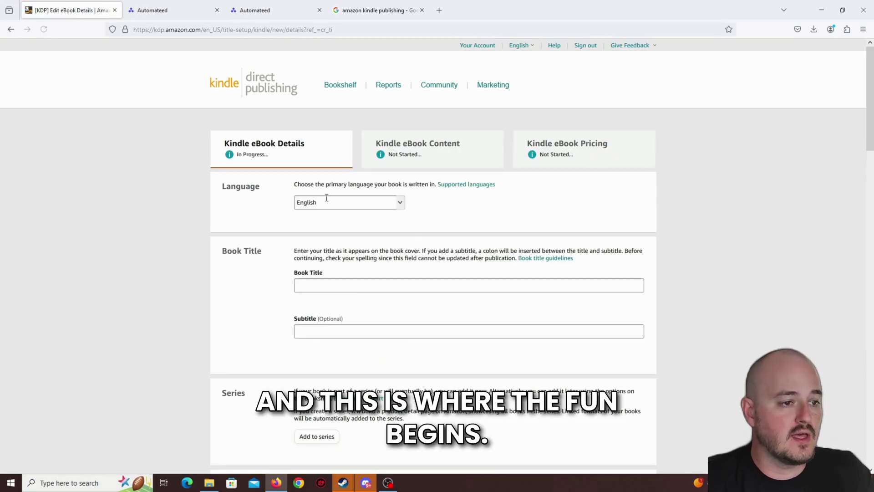
pyautogui.scroll(-3, 374, 197)
pyautogui.scroll(2, 402, 195)
pyautogui.click(330, 236)
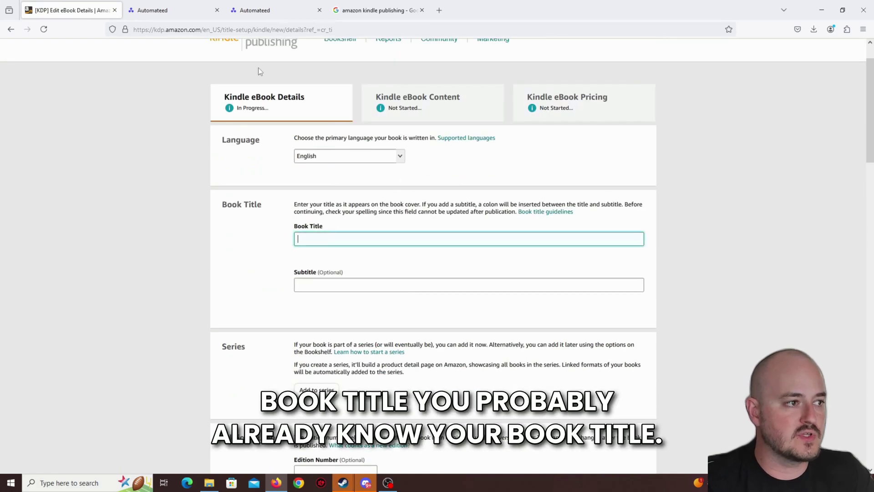
# Look through Automateed's books list, tasks page and dashboard.
pyautogui.click(201, 10)
pyautogui.click(249, 9)
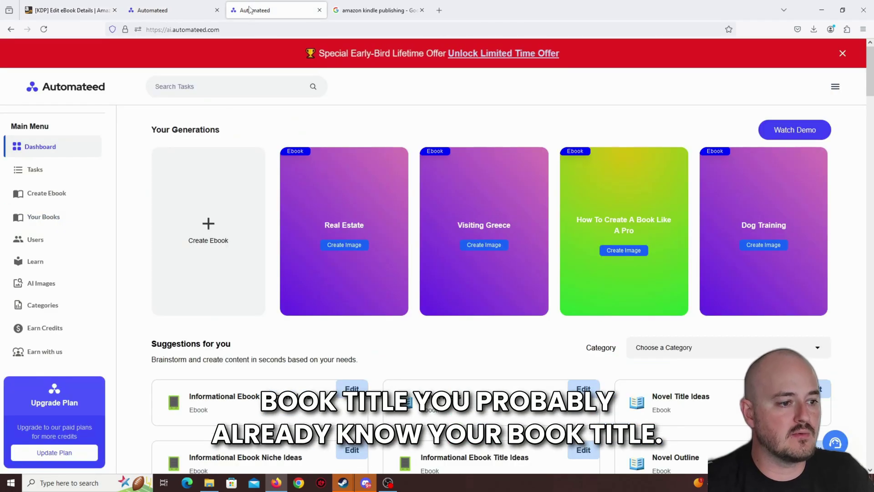
pyautogui.click(199, 12)
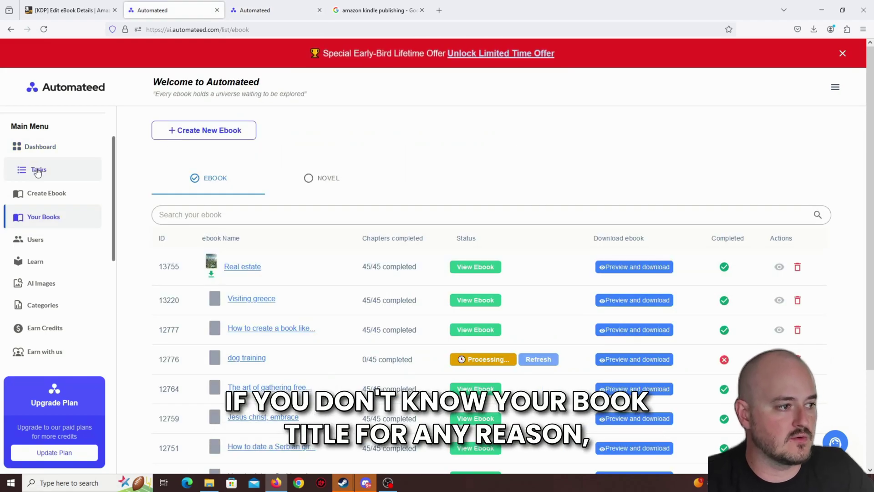
pyautogui.hotkey('ctrl', 'Tab')
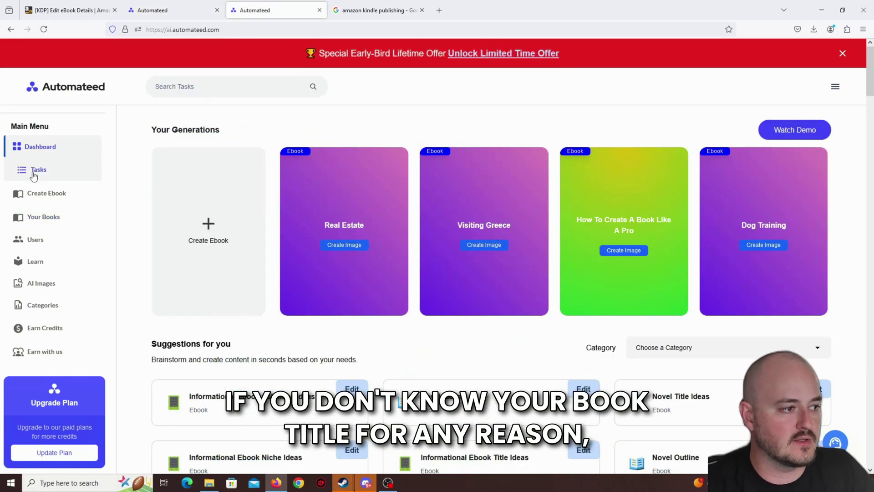
pyautogui.click(54, 171)
pyautogui.click(46, 148)
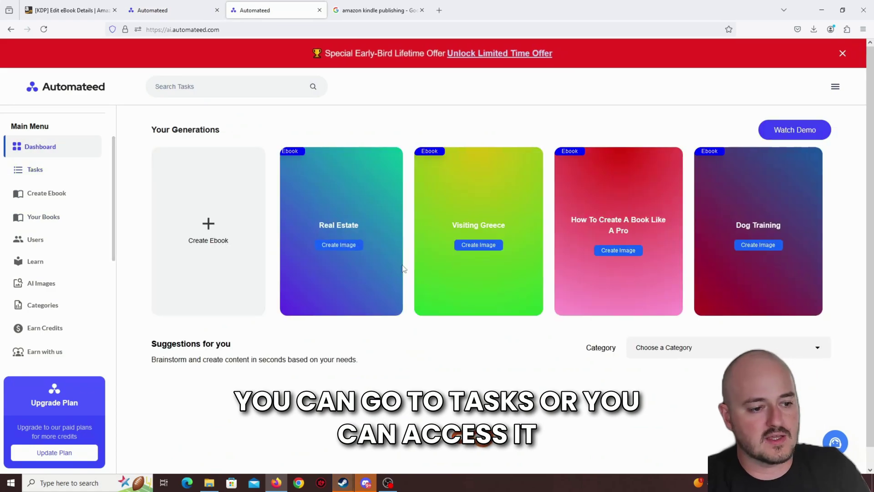
pyautogui.scroll(-3, 367, 255)
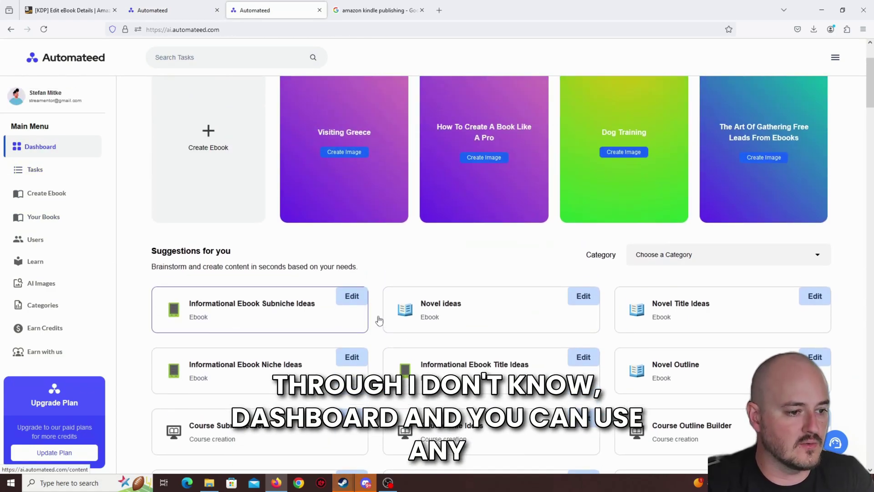
pyautogui.scroll(-3, 533, 336)
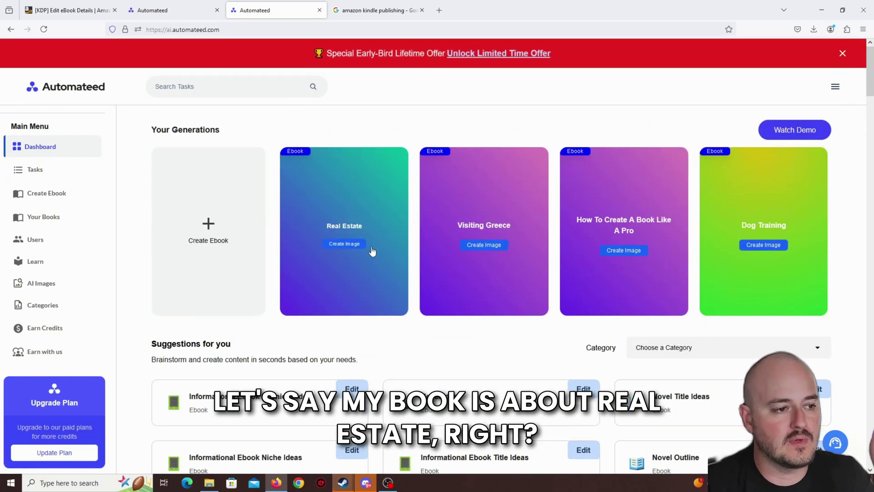
pyautogui.hotkey('ctrl', 'shift', 'Tab')
pyautogui.hotkey('ctrl', 'Tab')
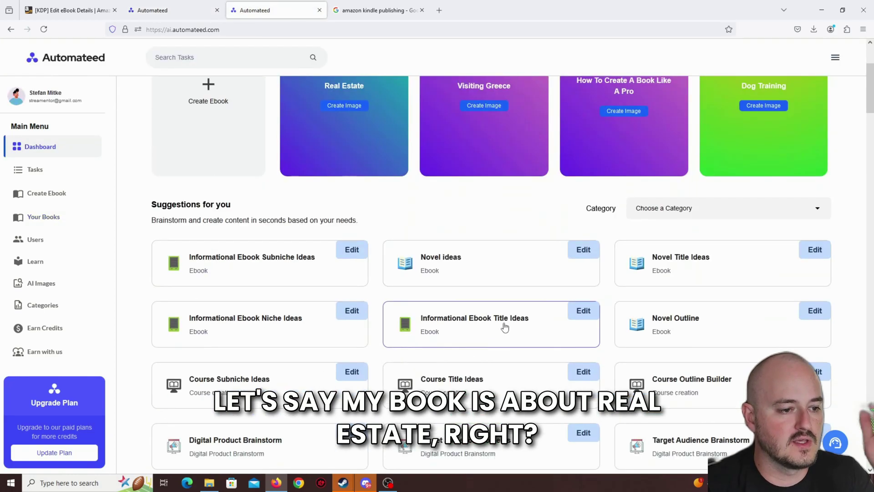
pyautogui.scroll(-2, 510, 315)
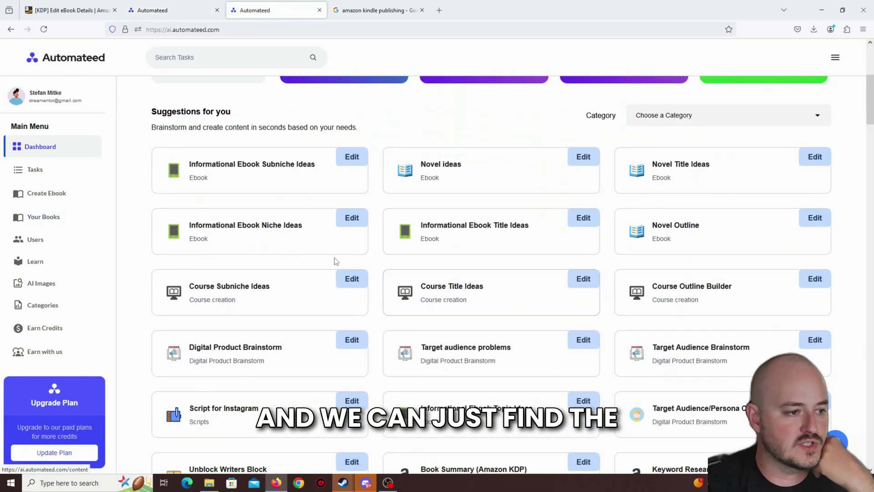
# Generate 3 variations of Informational Ebook Title Ideas for 'Real Estate'.
pyautogui.click(474, 231)
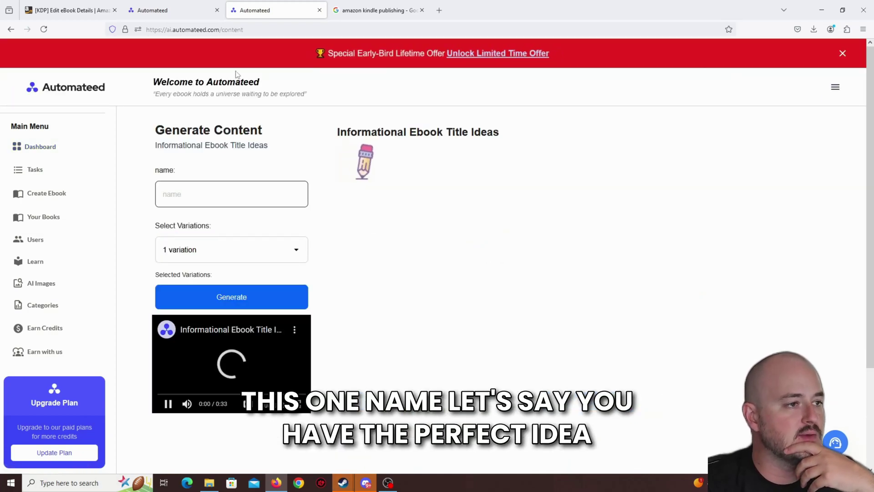
pyautogui.write('Real E')
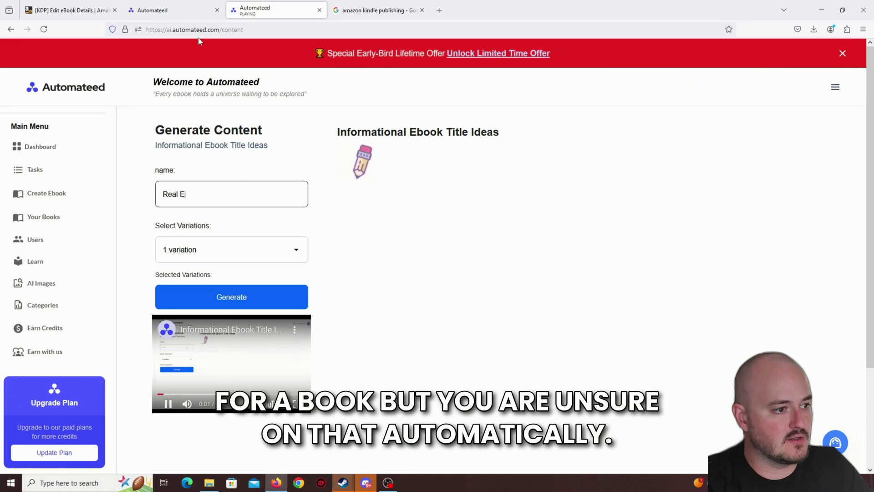
pyautogui.click(236, 354)
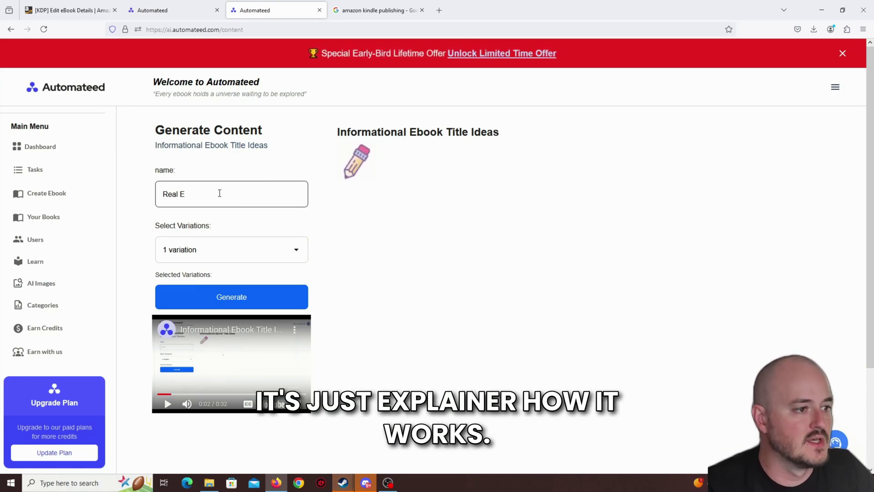
pyautogui.write('state')
pyautogui.click(228, 249)
pyautogui.click(214, 296)
pyautogui.click(214, 298)
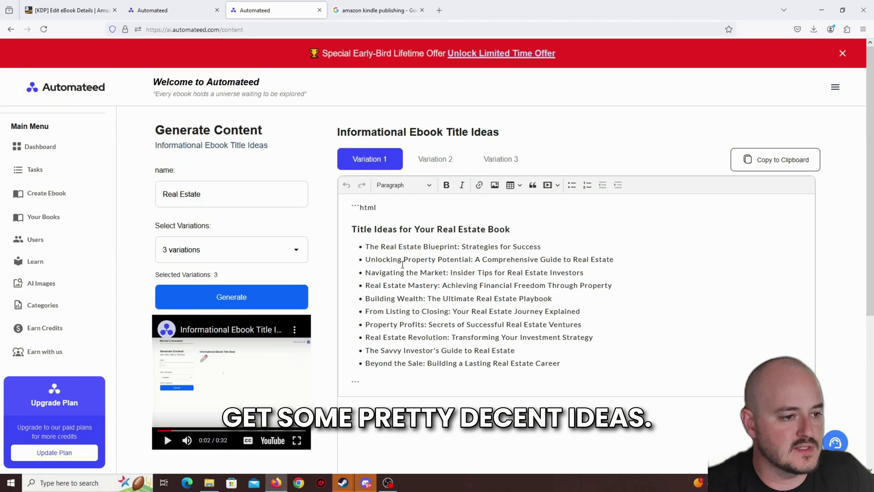
# Copy the first generated title, 'The Real Estate Blueprint: Strategies for Success'.
pyautogui.tripleClick(482, 244)
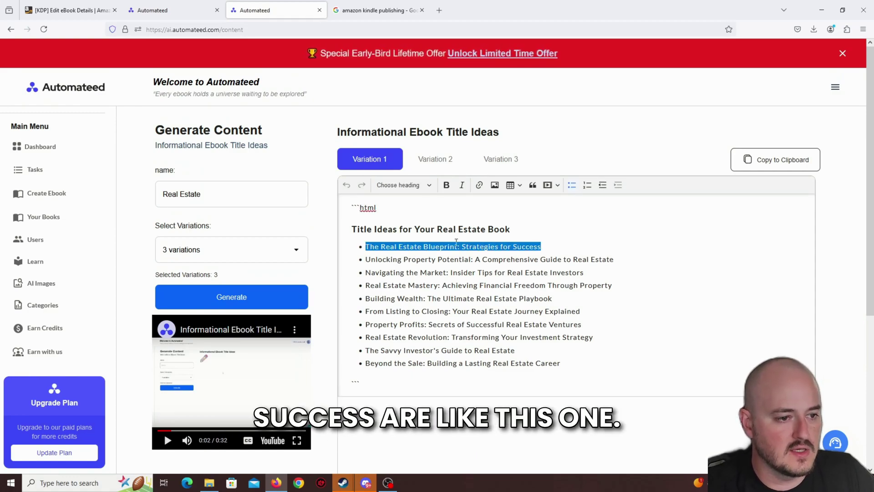
pyautogui.scroll(-2, 474, 300)
pyautogui.scroll(2, 474, 293)
pyautogui.hotkey('ctrl', 'c')
# Paste 'The Real Estate Blueprint: Strategies for Success' into the Book Title field.
pyautogui.click(70, 10)
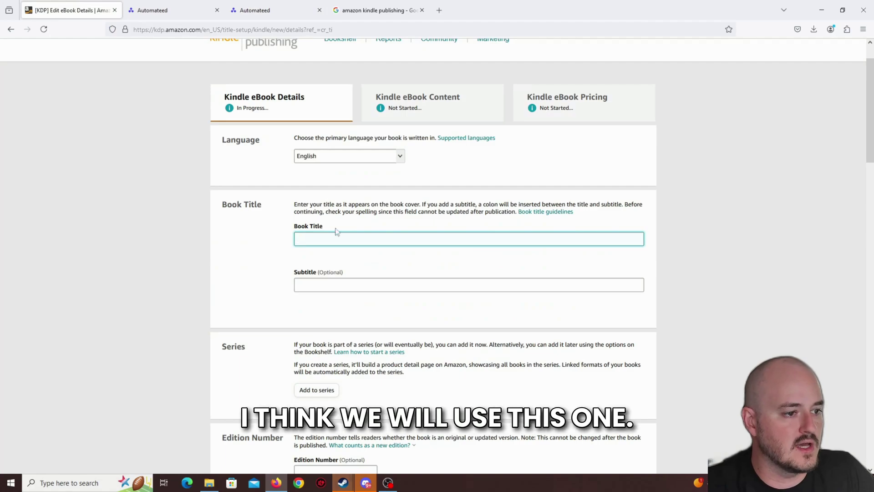
pyautogui.hotkey('ctrl', 'v')
pyautogui.scroll(-2, 410, 226)
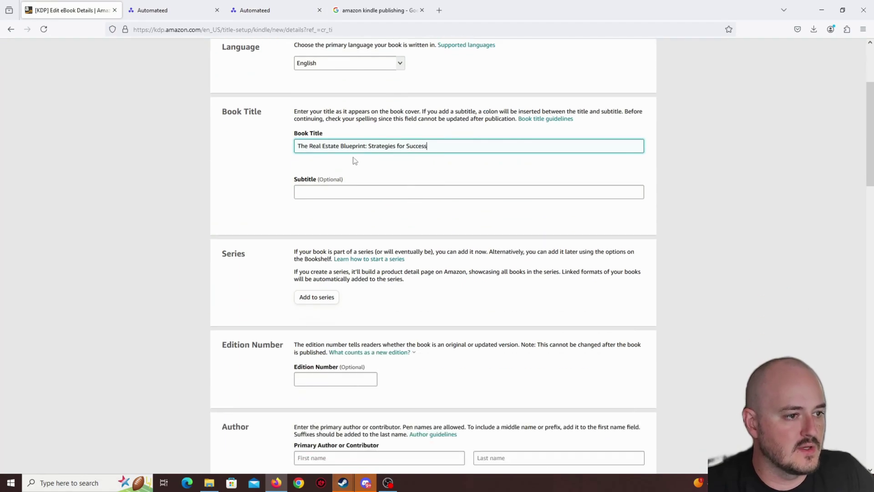
pyautogui.scroll(1, 387, 230)
pyautogui.scroll(-1, 326, 238)
pyautogui.scroll(-1, 326, 237)
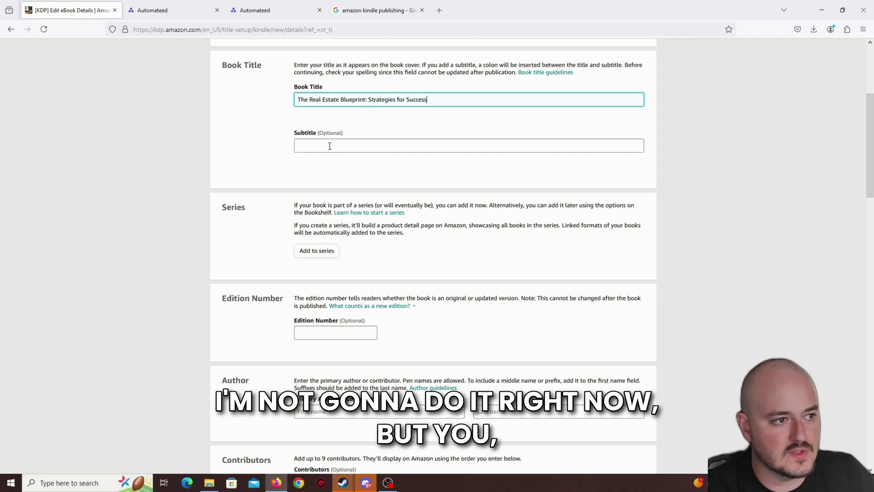
# Copy 'Building Wealth' from Automateed's title ideas into the Subtitle field.
pyautogui.click(185, 3)
pyautogui.click(282, 12)
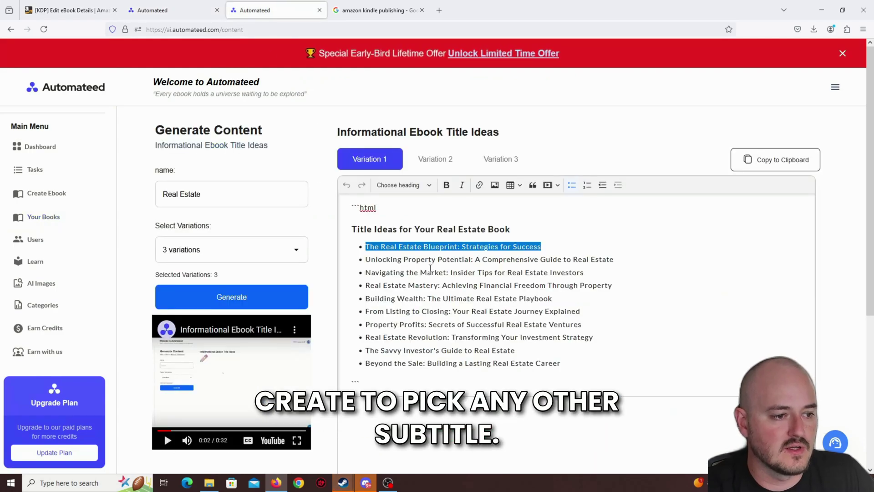
pyautogui.click(368, 299)
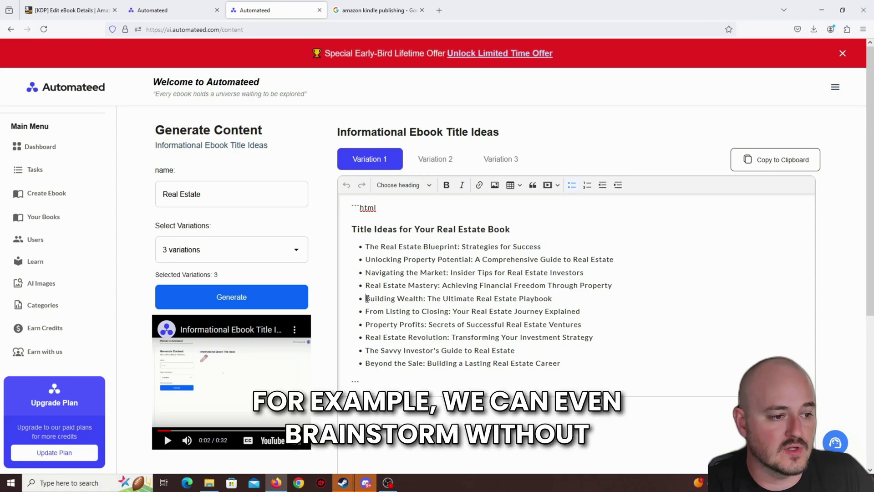
pyautogui.moveTo(366, 298); pyautogui.dragTo(422, 299)
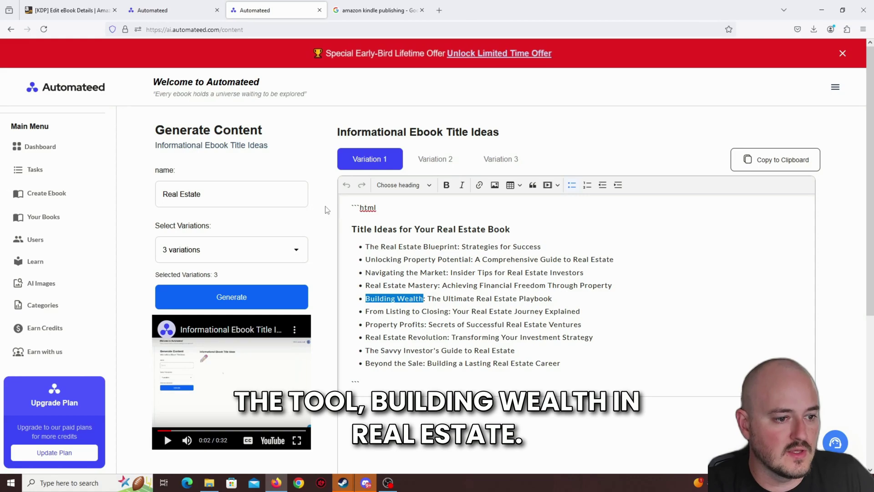
pyautogui.hotkey('ctrl', 'c')
pyautogui.click(71, 10)
pyautogui.hotkey('ctrl', 'v')
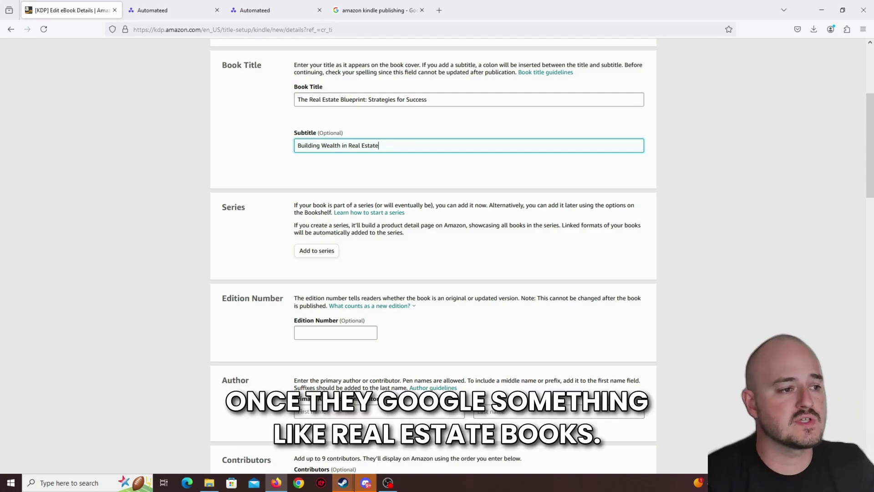
# Check the title and 'Building Wealth in Real Estate' subtitle, then review the remaining form fields.
pyautogui.moveTo(379, 145); pyautogui.dragTo(347, 146)
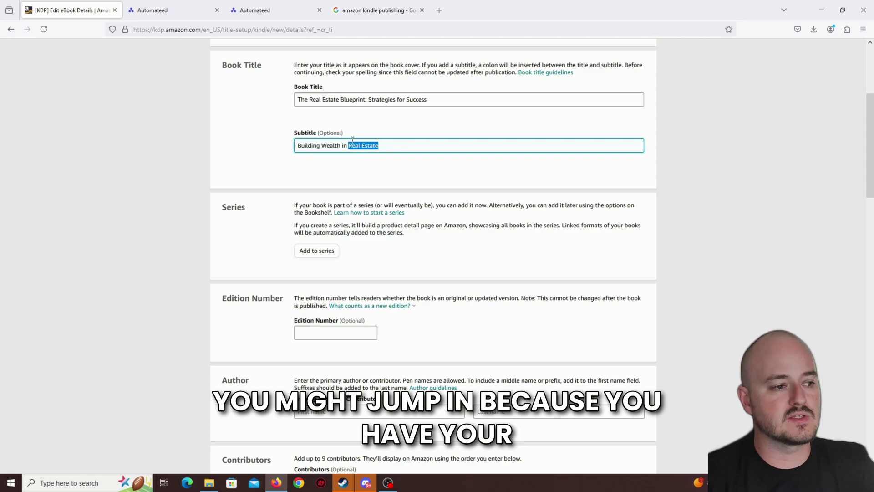
pyautogui.moveTo(306, 99)
pyautogui.mouseDown()
pyautogui.moveTo(340, 99)
pyautogui.moveTo(305, 103)
pyautogui.mouseUp()
pyautogui.moveTo(384, 146); pyautogui.dragTo(350, 147)
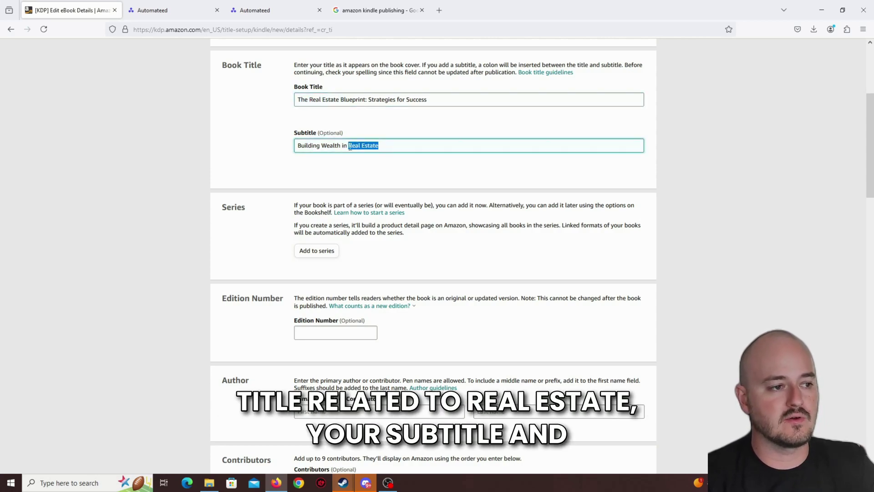
pyautogui.scroll(-2, 311, 135)
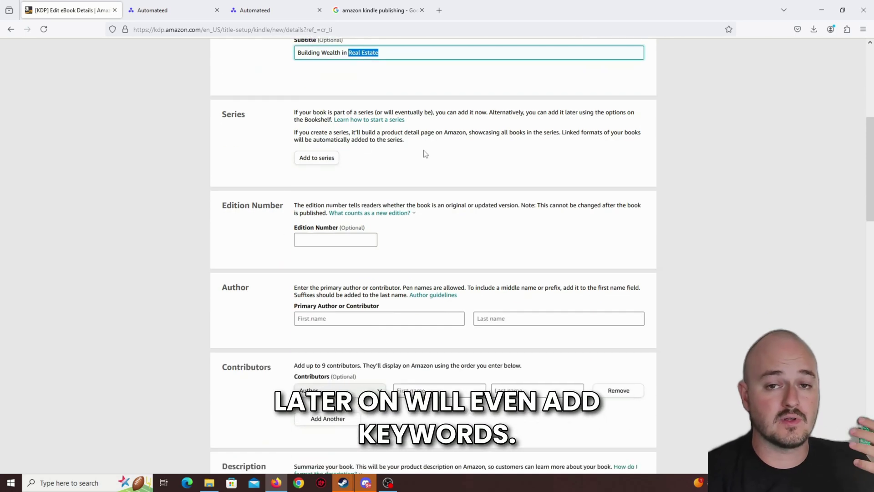
pyautogui.scroll(-10, 432, 182)
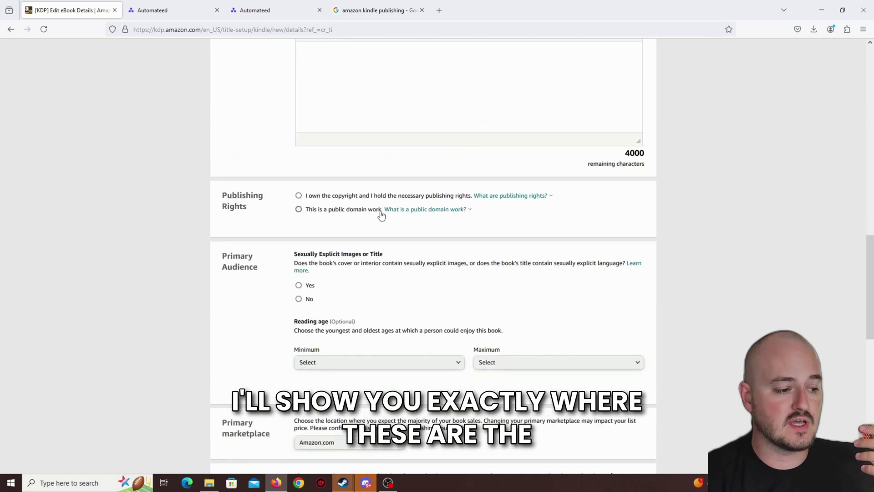
pyautogui.scroll(-6, 382, 215)
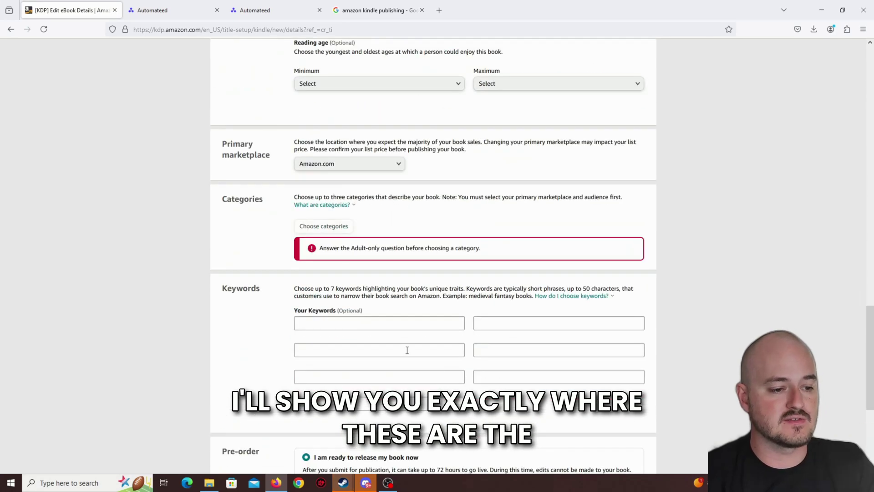
pyautogui.scroll(13, 403, 322)
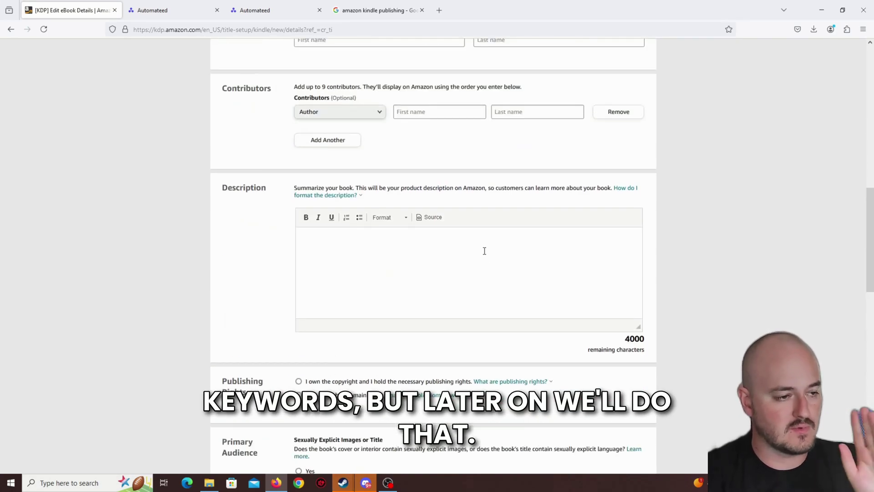
pyautogui.scroll(7, 453, 243)
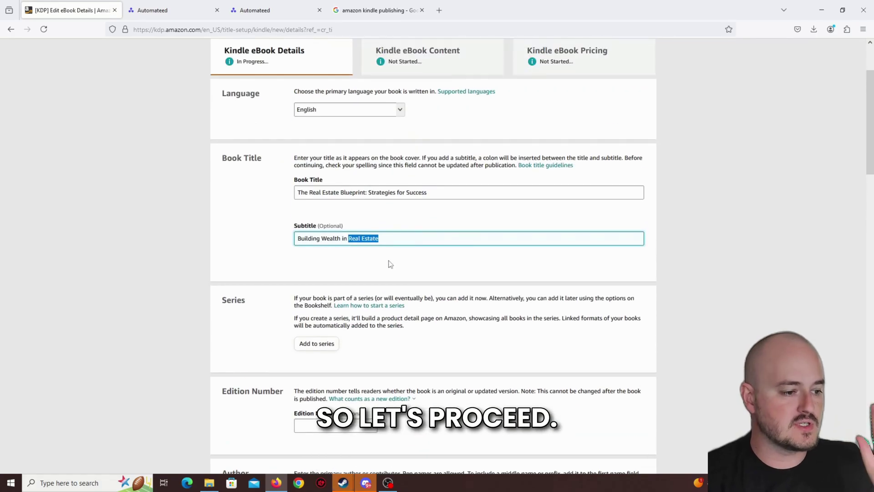
pyautogui.scroll(-2, 360, 264)
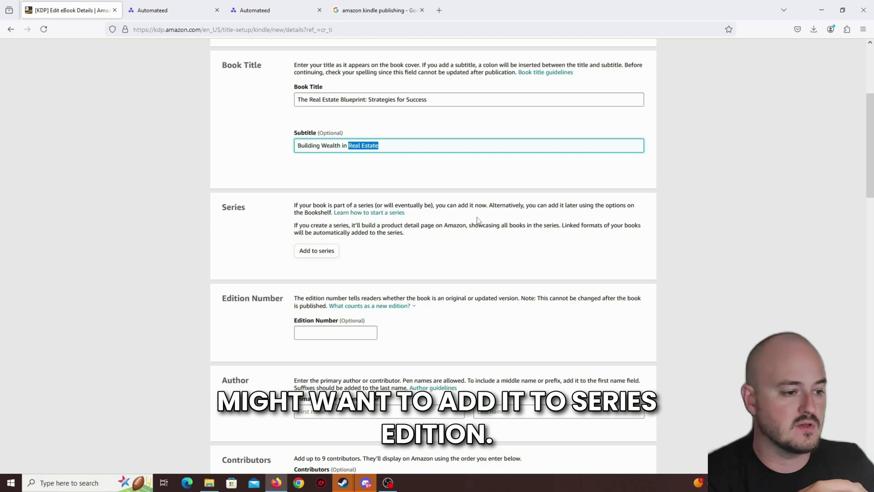
# Enter the primary author's first and last name.
pyautogui.scroll(-2, 352, 251)
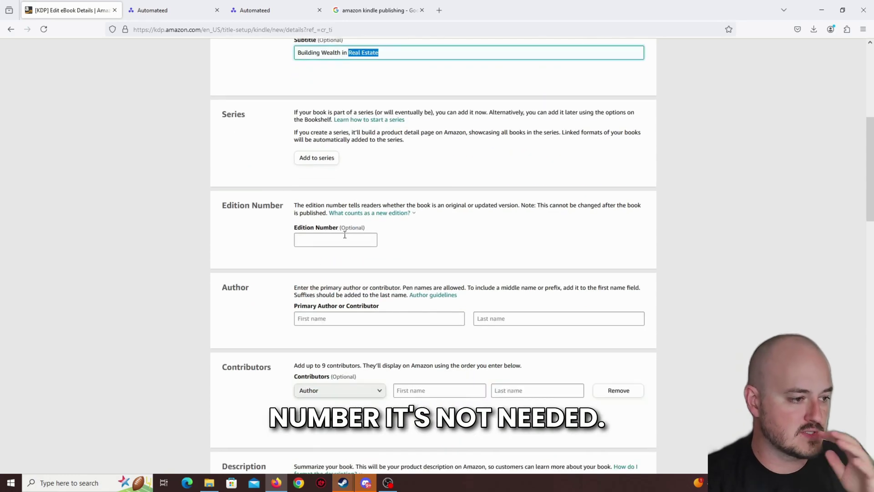
pyautogui.scroll(-2, 344, 235)
pyautogui.click(344, 230)
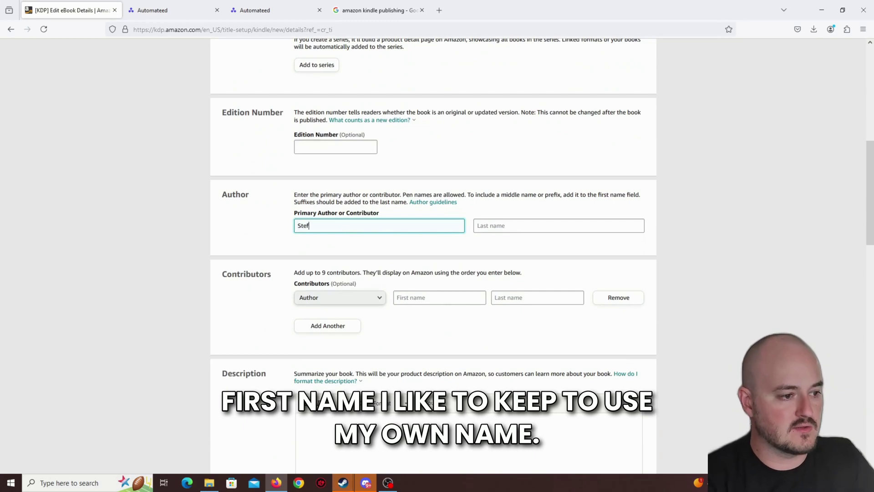
pyautogui.click(500, 225)
pyautogui.write('Mitrovic')
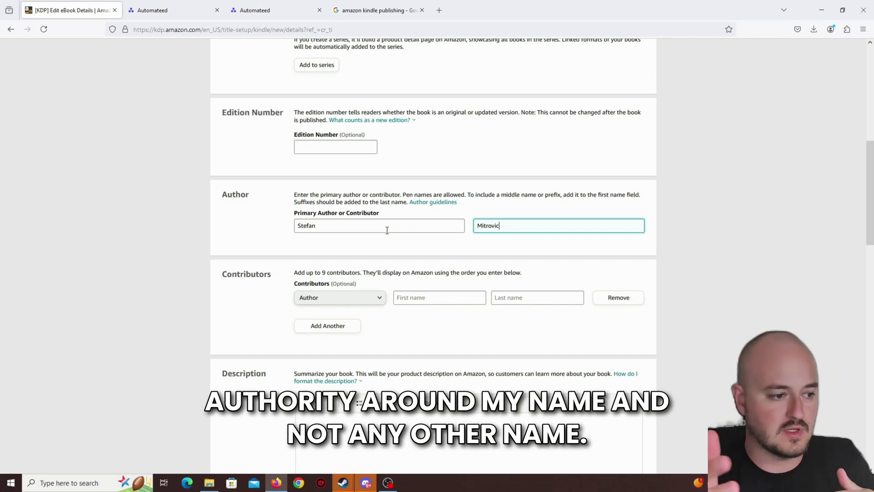
# Add the same person as an Author contributor, copying over the author's last name.
pyautogui.scroll(-2, 375, 297)
pyautogui.scroll(-2, 369, 207)
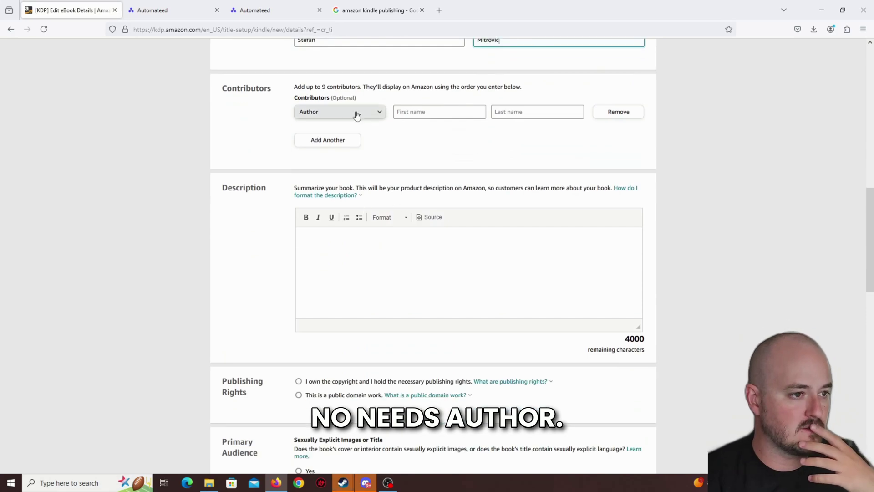
pyautogui.click(433, 111)
pyautogui.scroll(2, 482, 160)
pyautogui.write('Stefa')
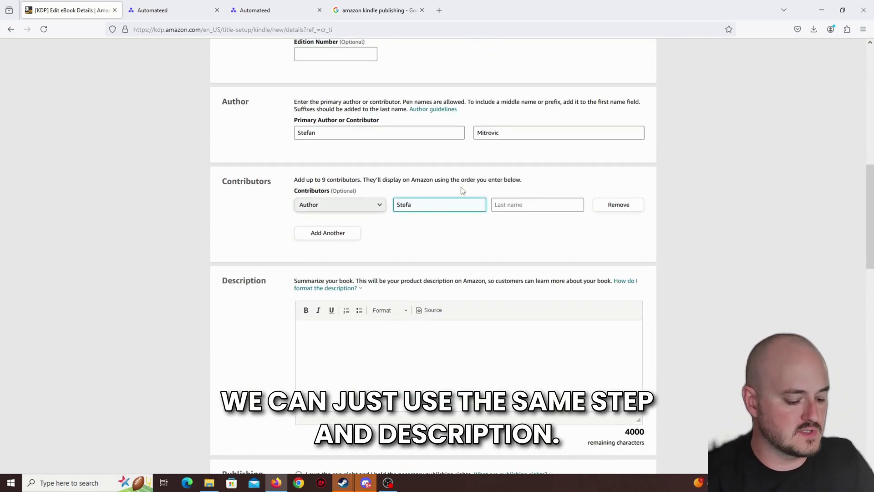
pyautogui.write('n')
pyautogui.click(487, 133)
pyautogui.hotkey('ctrl', 'a')
pyautogui.hotkey('ctrl', 'c')
pyautogui.click(514, 205)
pyautogui.hotkey('ctrl', 'v')
pyautogui.scroll(-3, 364, 245)
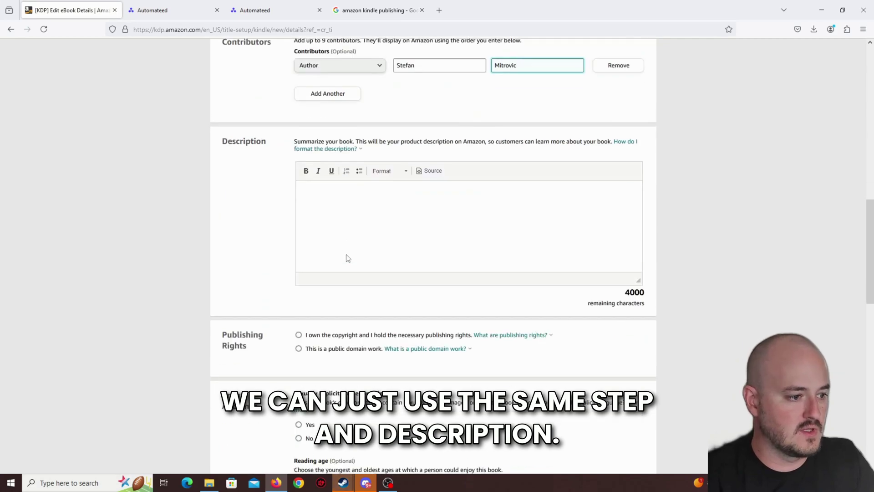
pyautogui.click(363, 205)
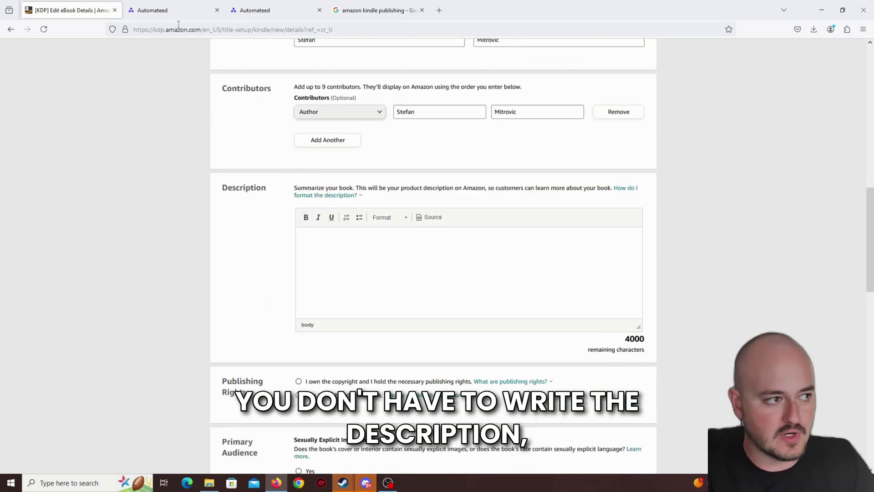
# Open the Real Estate ebook's preview from Automateed's books list.
pyautogui.click(171, 11)
pyautogui.click(258, 12)
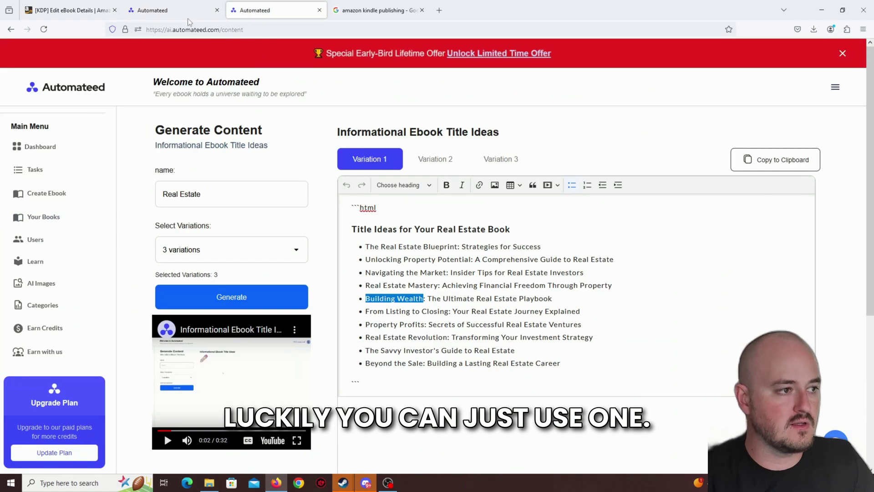
pyautogui.click(106, 168)
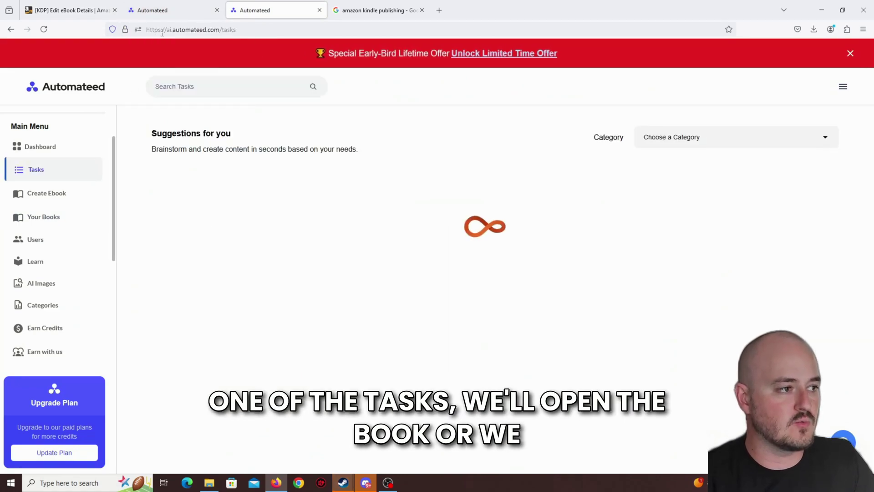
pyautogui.click(173, 11)
pyautogui.click(243, 266)
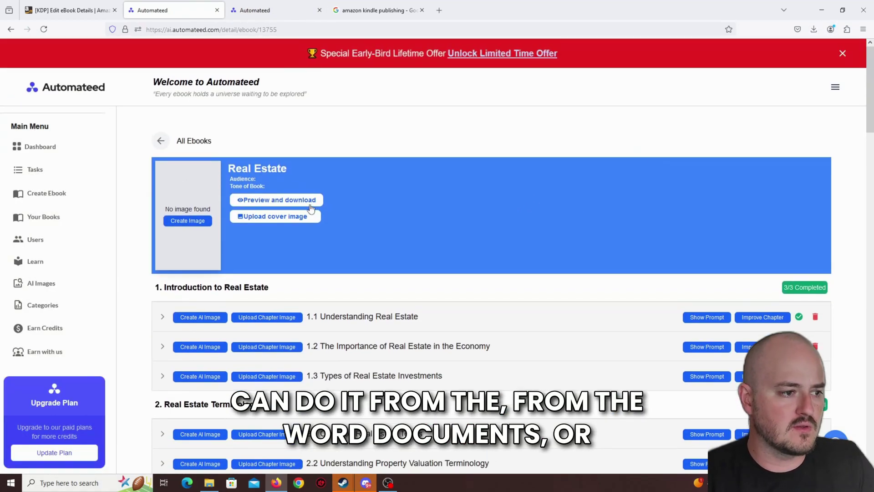
pyautogui.click(311, 208)
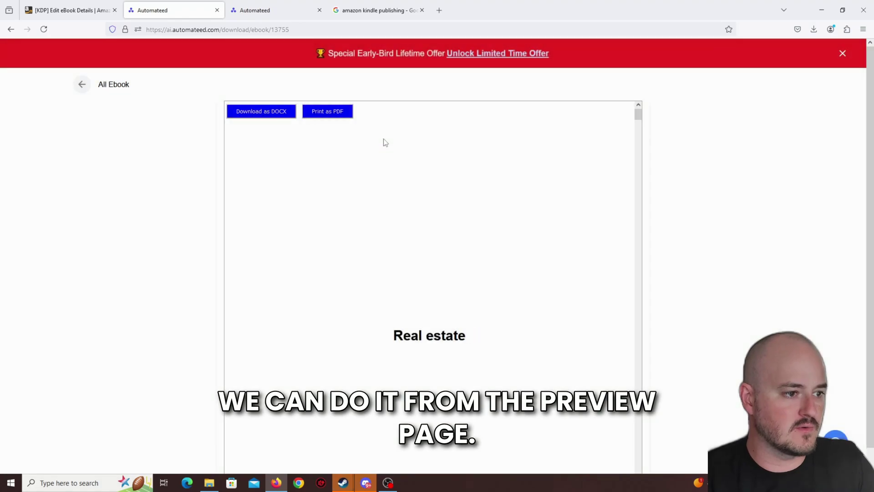
# Select the whole table of contents outline and return to the KDP Description box.
pyautogui.scroll(-5, 382, 142)
pyautogui.scroll(3, 309, 170)
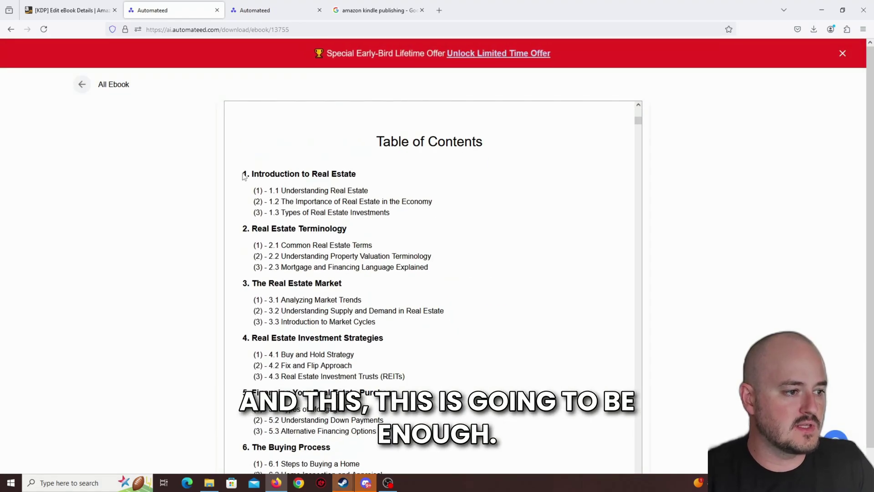
pyautogui.moveTo(243, 173); pyautogui.dragTo(430, 339)
pyautogui.scroll(-14, 390, 238)
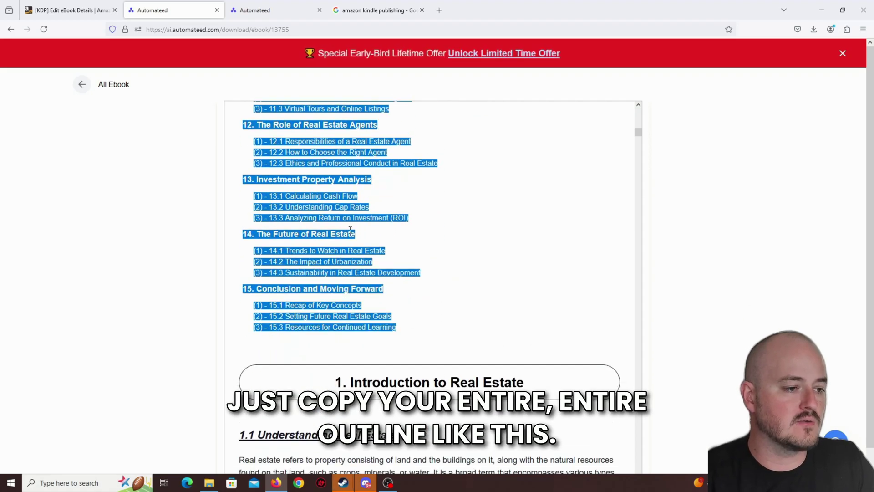
pyautogui.scroll(10, 431, 338)
pyautogui.click(269, 10)
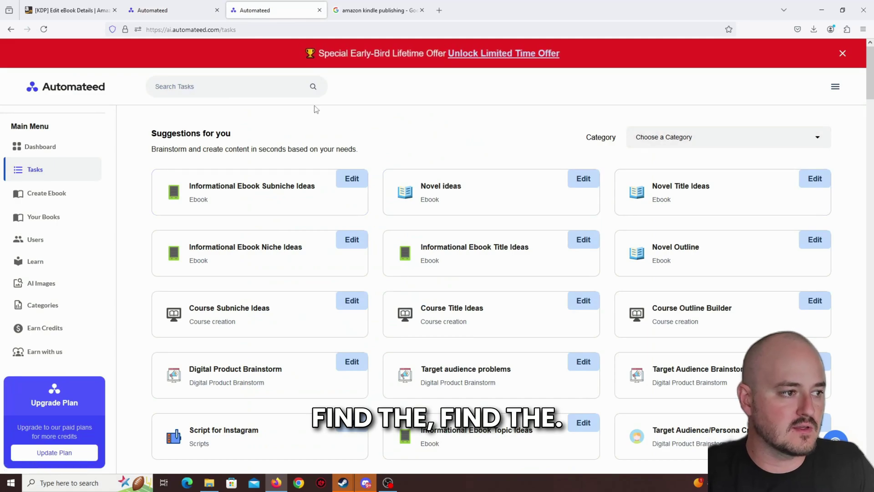
pyautogui.click(104, 14)
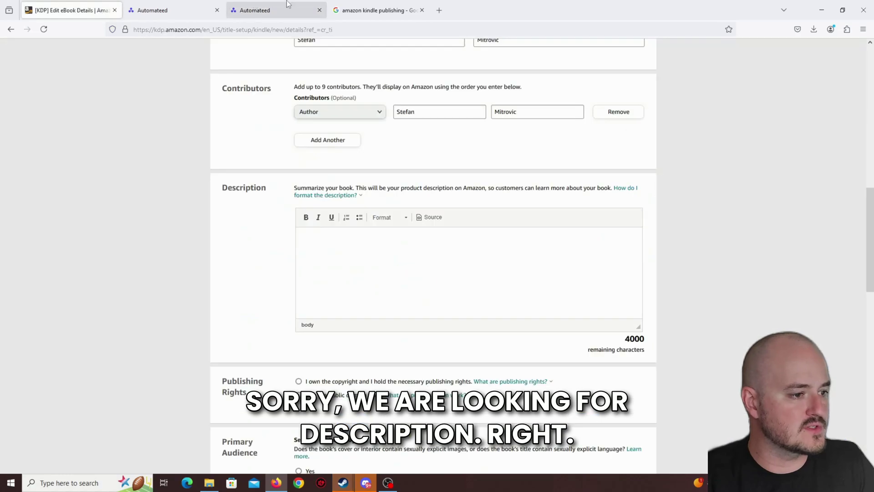
# Search the Automateed tasks for 'ama', open Book Summary (Amazon KDP), and paste the real estate outline into it.
pyautogui.click(273, 10)
pyautogui.click(223, 88)
pyautogui.write('des')
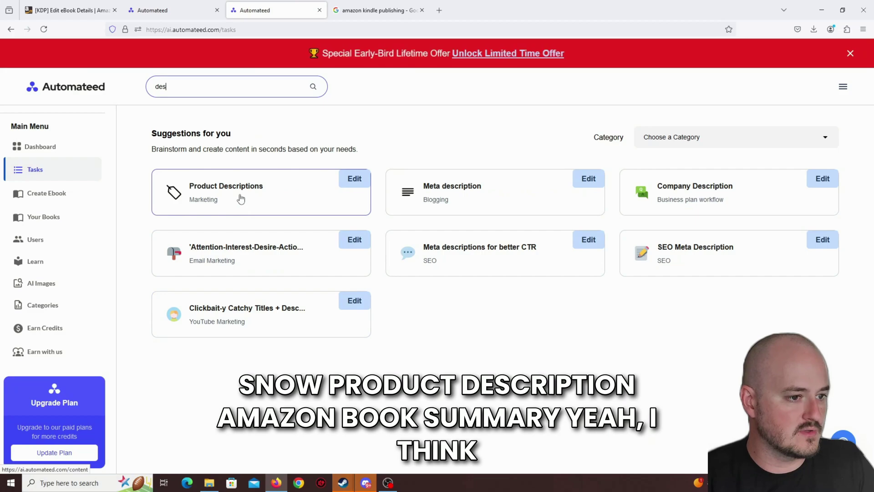
pyautogui.press('BackSpace')
pyautogui.press('BackSpace')
pyautogui.press('BackSpace')
pyautogui.write('amazon')
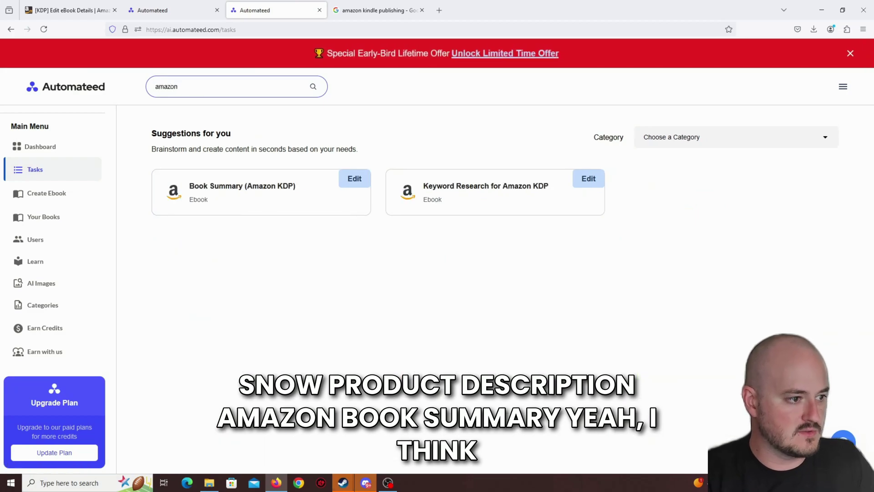
pyautogui.click(238, 193)
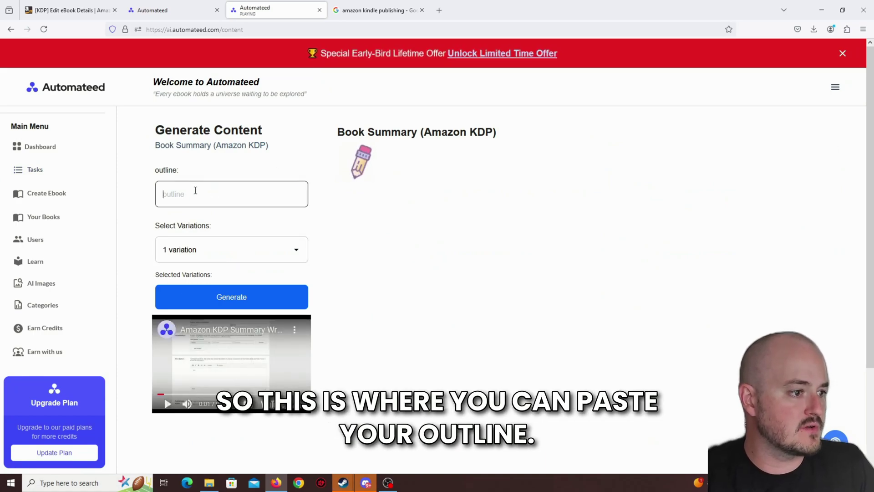
pyautogui.hotkey('ctrl', 'v')
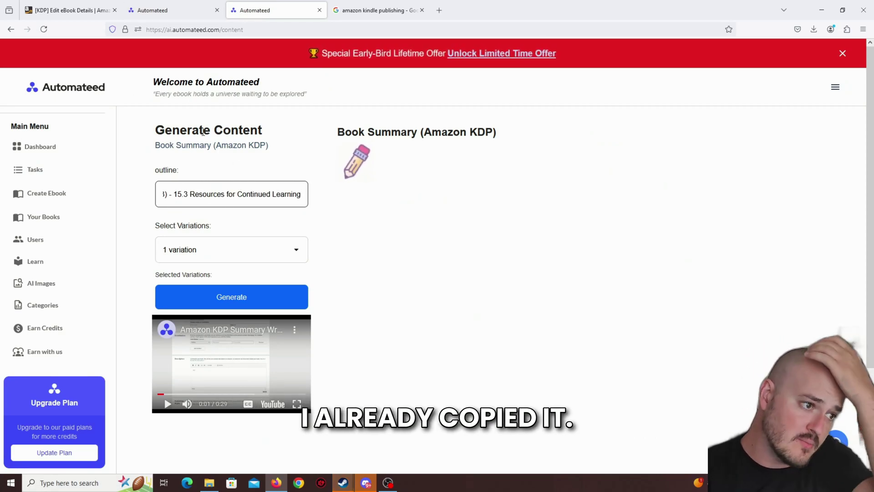
# Generate book summaries from the pasted outline with 3 variations selected.
pyautogui.moveTo(195, 195); pyautogui.dragTo(345, 205)
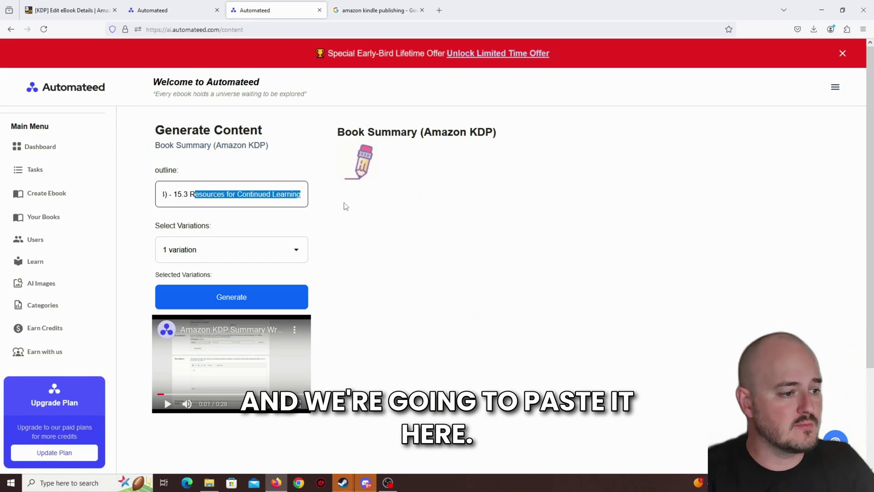
pyautogui.click(264, 300)
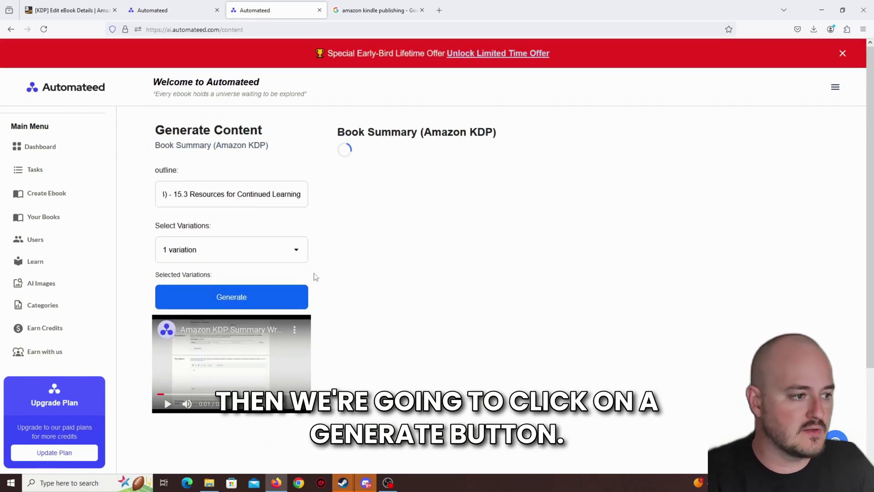
pyautogui.click(207, 255)
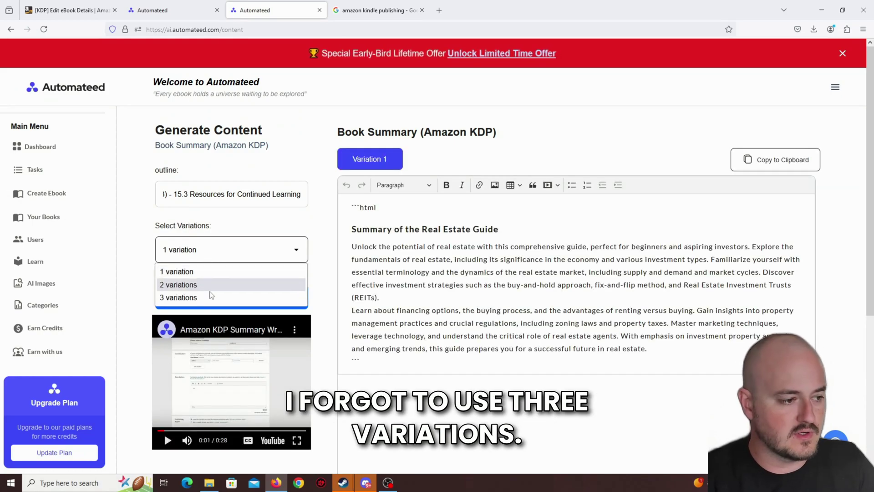
pyautogui.click(205, 298)
pyautogui.click(244, 301)
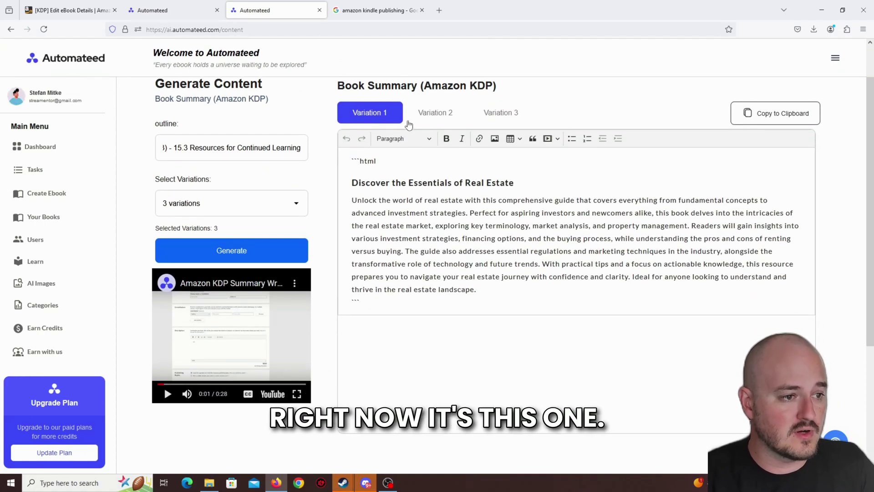
# Compare the three summary variations, checking Variation 2's stray HTML heading text.
pyautogui.click(425, 119)
pyautogui.click(485, 116)
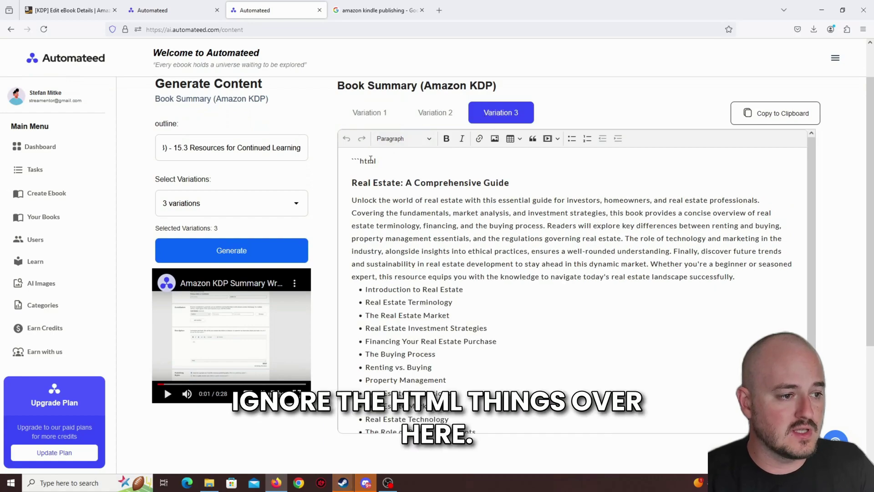
pyautogui.scroll(-3, 400, 163)
pyautogui.scroll(3, 391, 177)
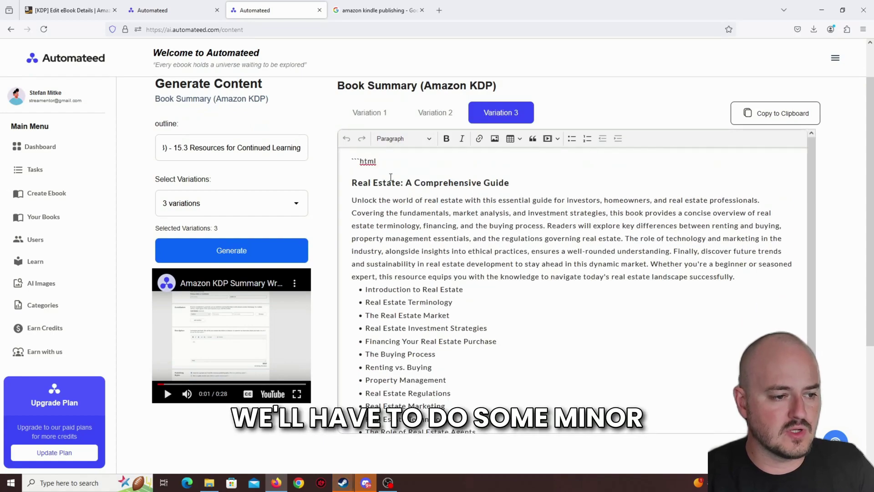
pyautogui.click(425, 115)
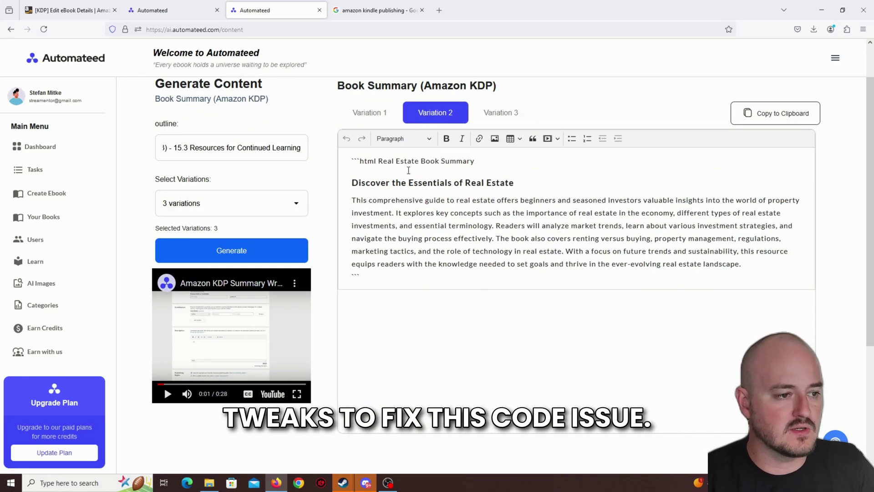
pyautogui.moveTo(362, 162); pyautogui.dragTo(472, 161)
pyautogui.click(368, 185)
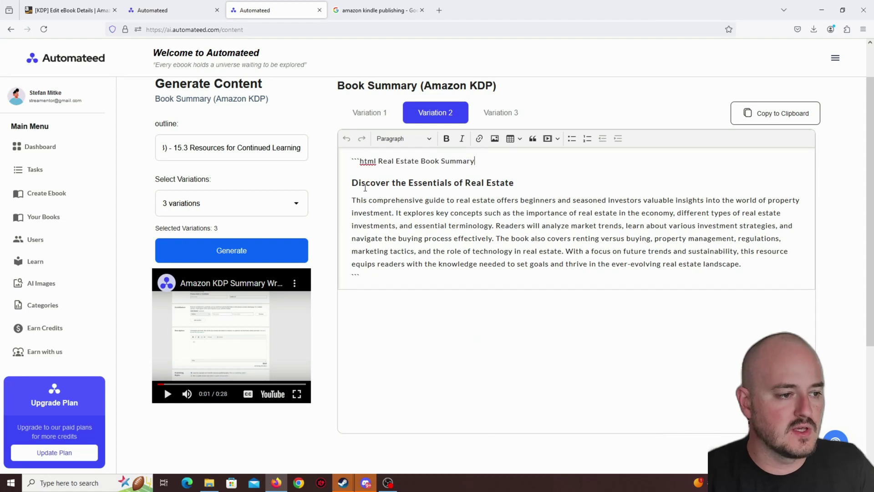
pyautogui.click(492, 113)
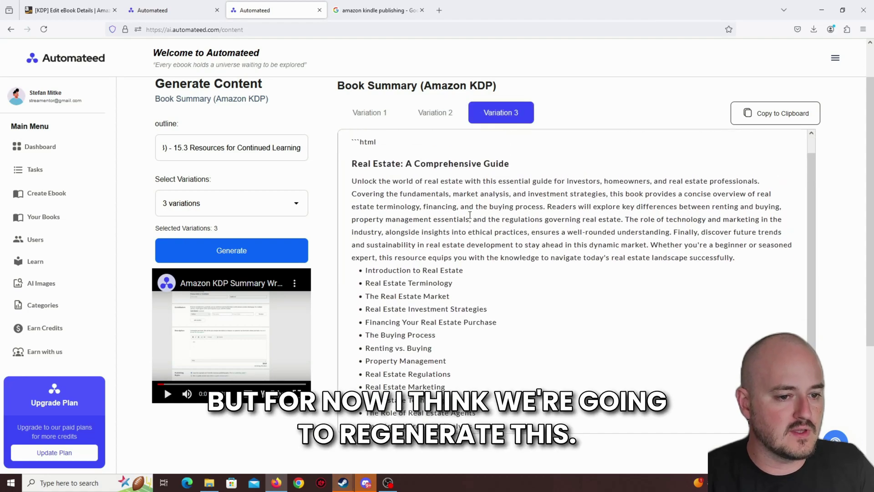
pyautogui.click(383, 115)
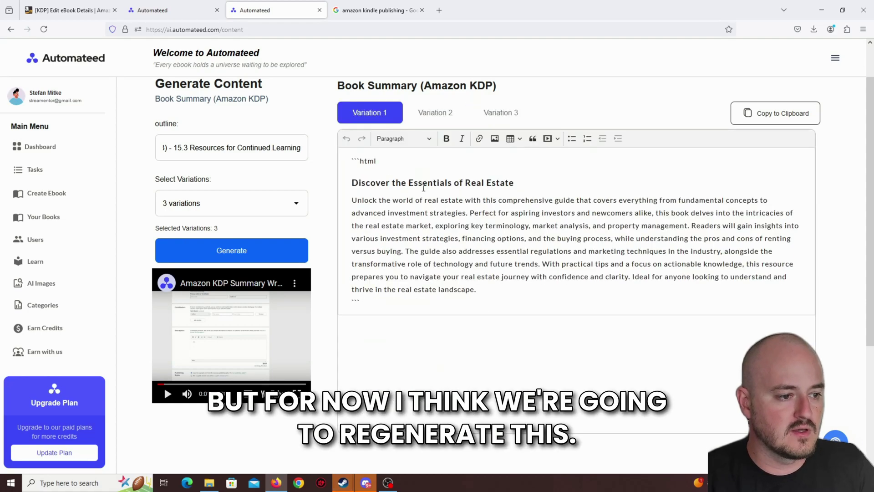
# Regenerate the three variations and settle on Variation 3, 'Unlocking the World of Real Estate'.
pyautogui.click(241, 252)
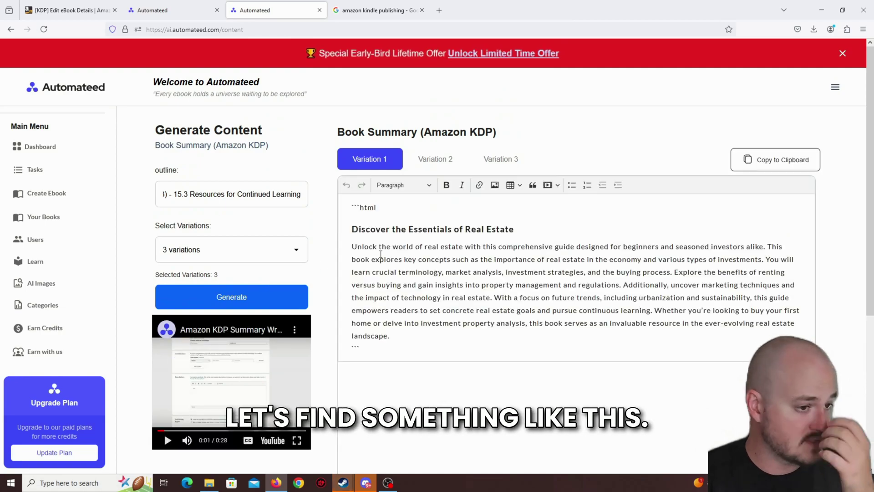
pyautogui.click(424, 123)
pyautogui.click(501, 115)
pyautogui.click(443, 117)
pyautogui.click(485, 114)
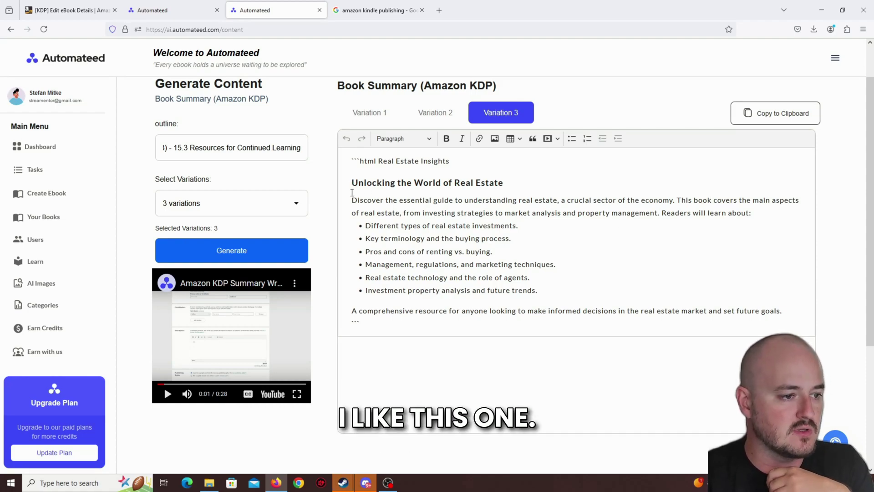
# Copy Variation 3's full summary and paste it into the empty KDP Description box.
pyautogui.moveTo(352, 194); pyautogui.dragTo(774, 310)
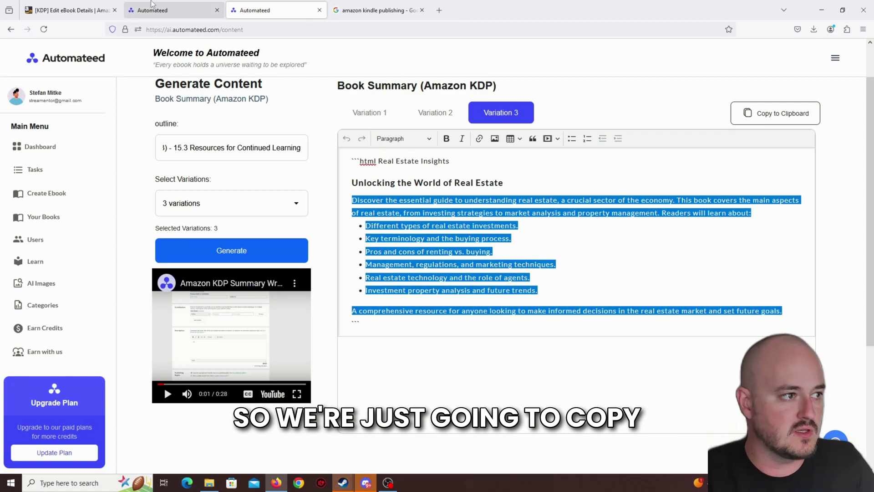
pyautogui.click(87, 11)
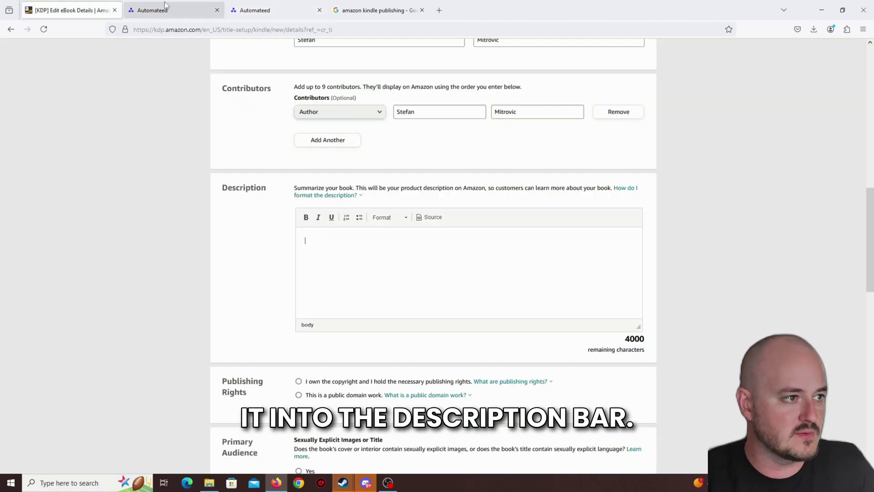
pyautogui.click(264, 10)
pyautogui.moveTo(352, 182); pyautogui.dragTo(772, 311)
pyautogui.hotkey('ctrl', 'c')
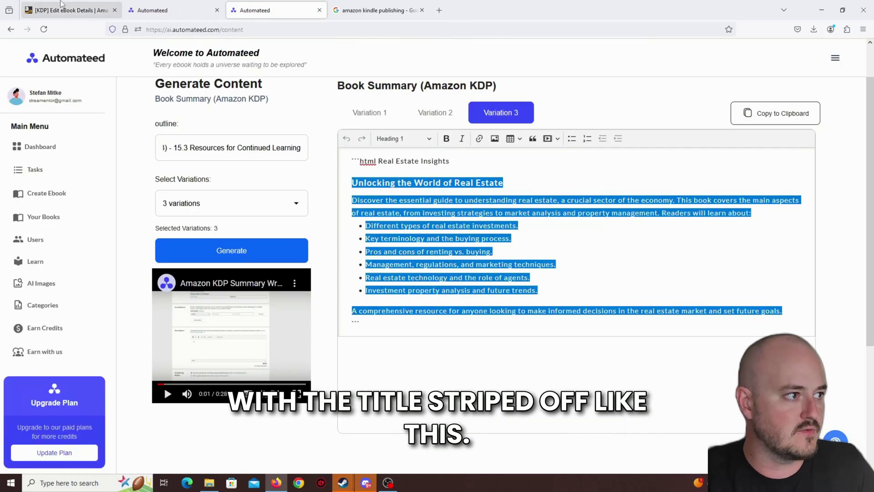
pyautogui.click(72, 10)
pyautogui.click(321, 236)
pyautogui.hotkey('ctrl', 'v')
# Delete the 'Unlocking the World of Real Estate' title line and its leftover empty line.
pyautogui.scroll(3, 421, 249)
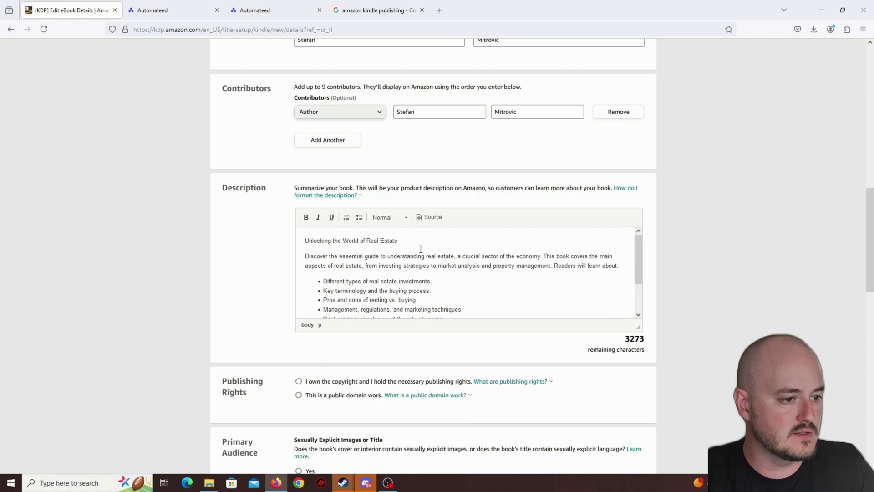
pyautogui.moveTo(402, 240); pyautogui.dragTo(274, 244)
pyautogui.press('BackSpace')
pyautogui.press('Delete')
pyautogui.scroll(-2, 336, 245)
pyautogui.scroll(4, 349, 247)
pyautogui.scroll(1, 348, 246)
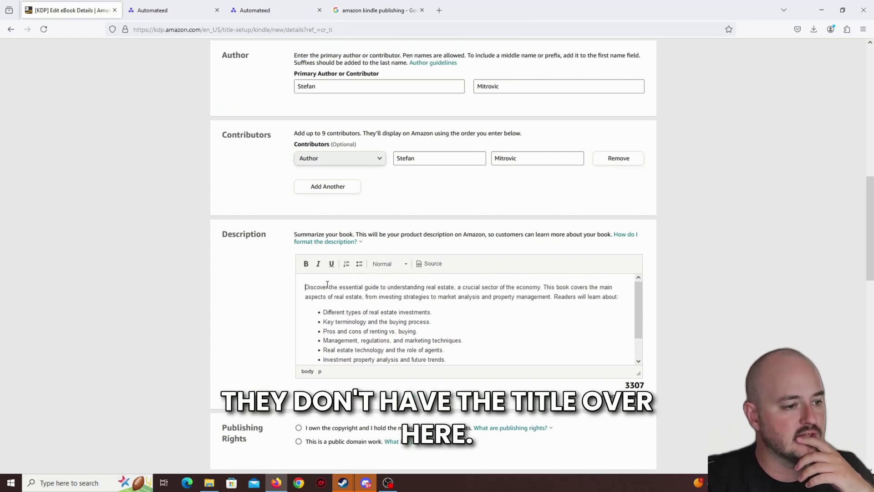
pyautogui.scroll(3, 378, 285)
pyautogui.scroll(-5, 417, 282)
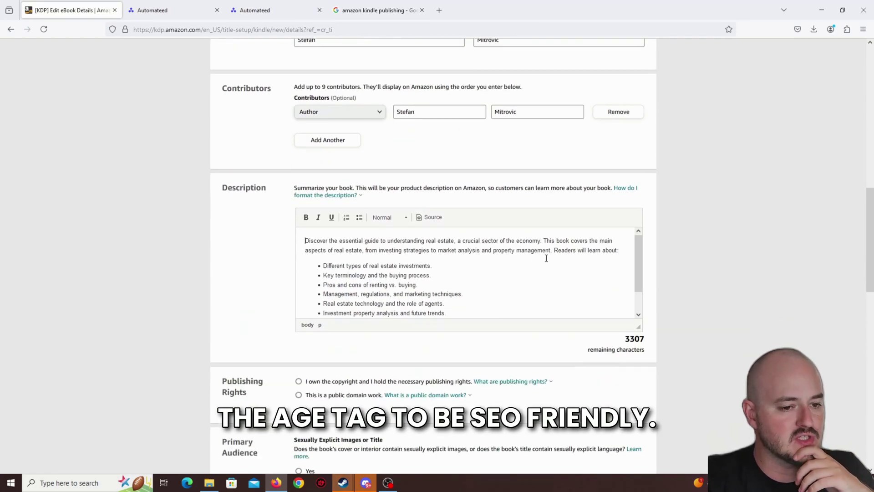
pyautogui.scroll(-2, 545, 258)
pyautogui.scroll(3, 455, 273)
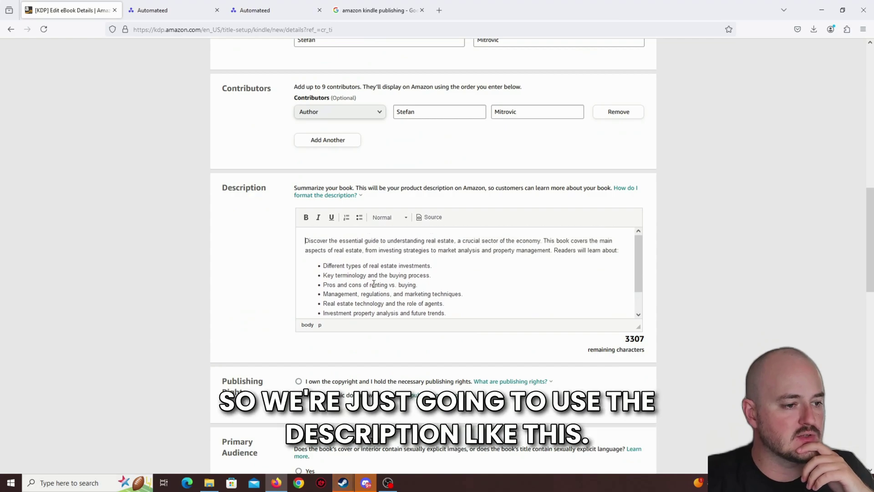
pyautogui.scroll(-3, 421, 242)
pyautogui.scroll(-2, 400, 185)
pyautogui.scroll(2, 402, 214)
pyautogui.scroll(-2, 400, 218)
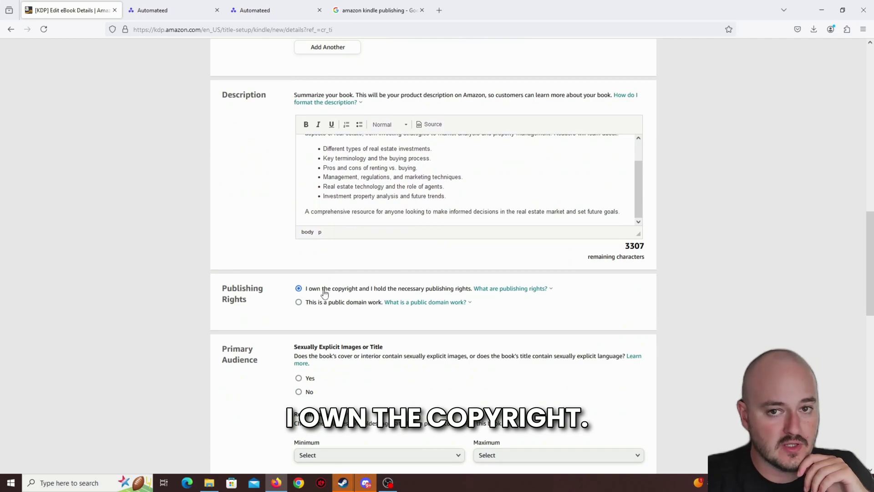
# Answer No to Sexually Explicit Images or Title, then scroll down toward Categories.
pyautogui.scroll(-2, 364, 294)
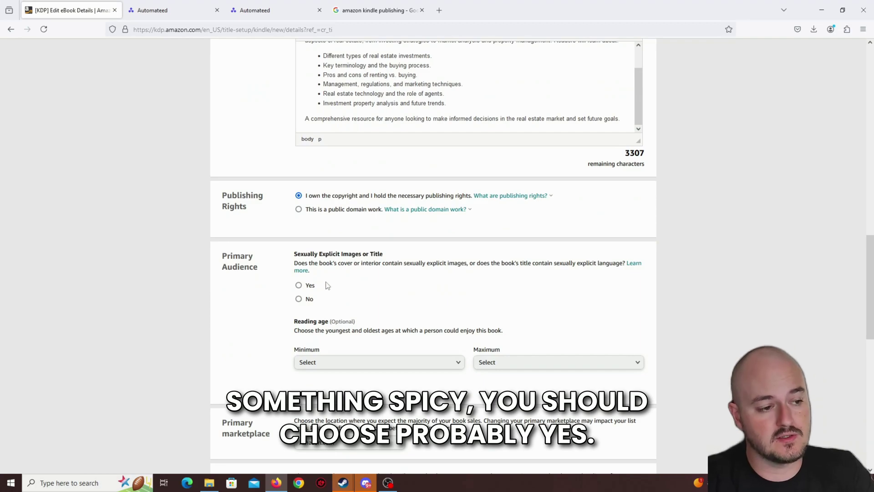
pyautogui.click(309, 301)
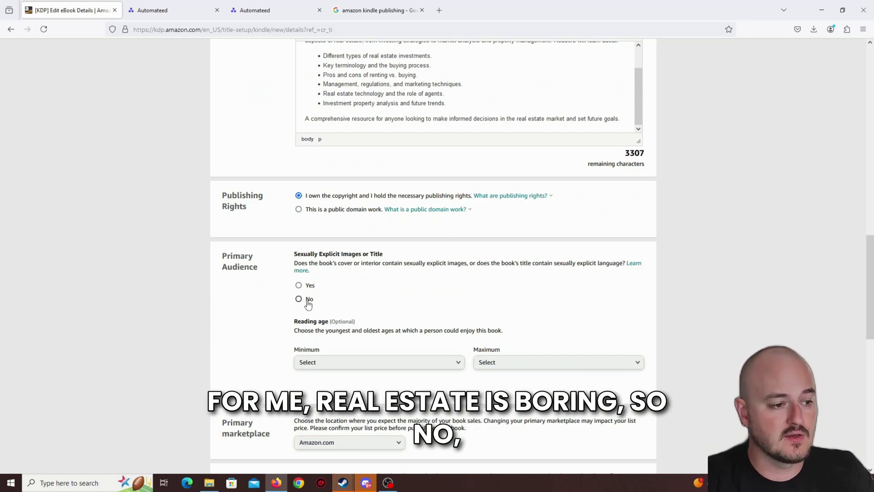
pyautogui.scroll(-1, 390, 301)
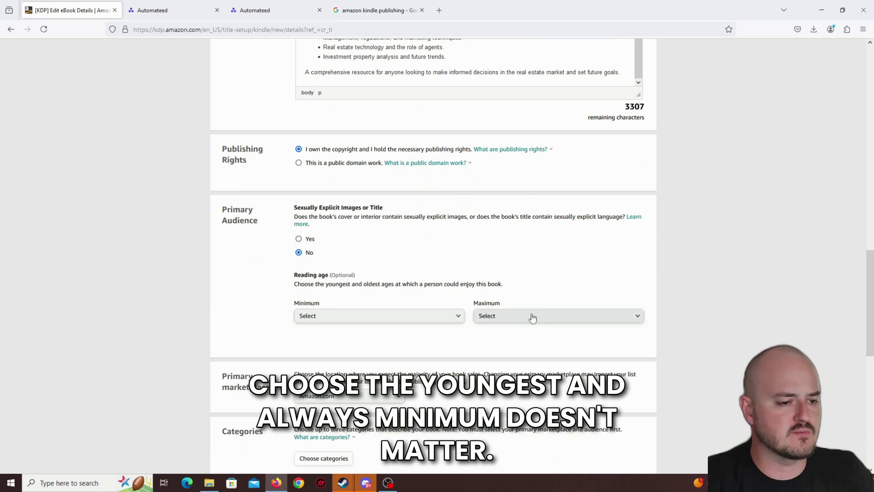
pyautogui.scroll(-2, 516, 315)
pyautogui.scroll(-2, 405, 284)
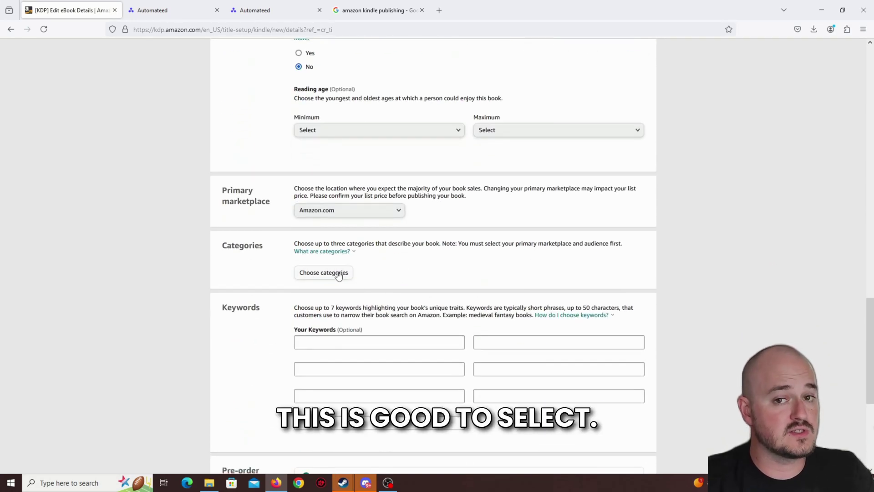
# Place the book in the Business & Money › General category.
pyautogui.click(339, 275)
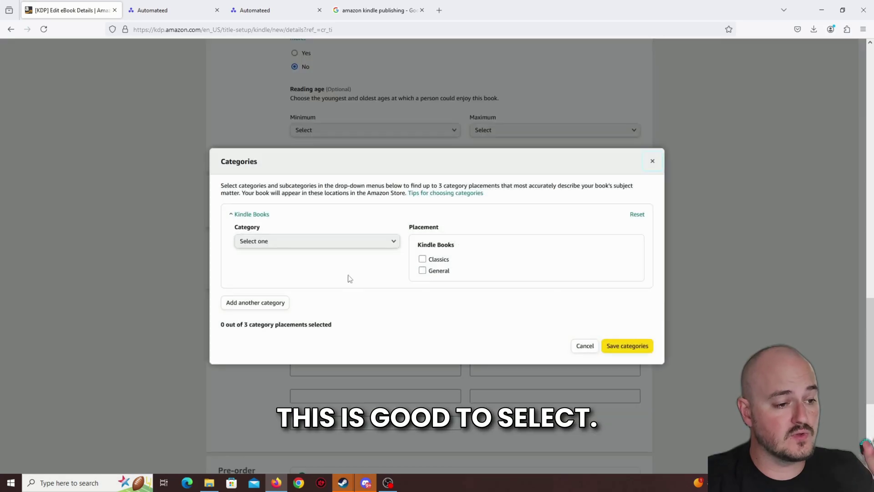
pyautogui.click(364, 244)
pyautogui.scroll(-4, 343, 304)
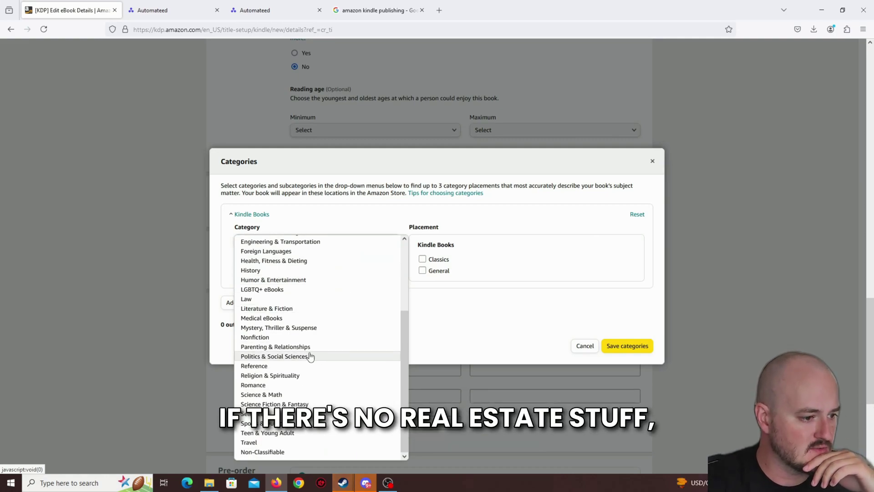
pyautogui.scroll(-2, 307, 360)
pyautogui.scroll(3, 300, 385)
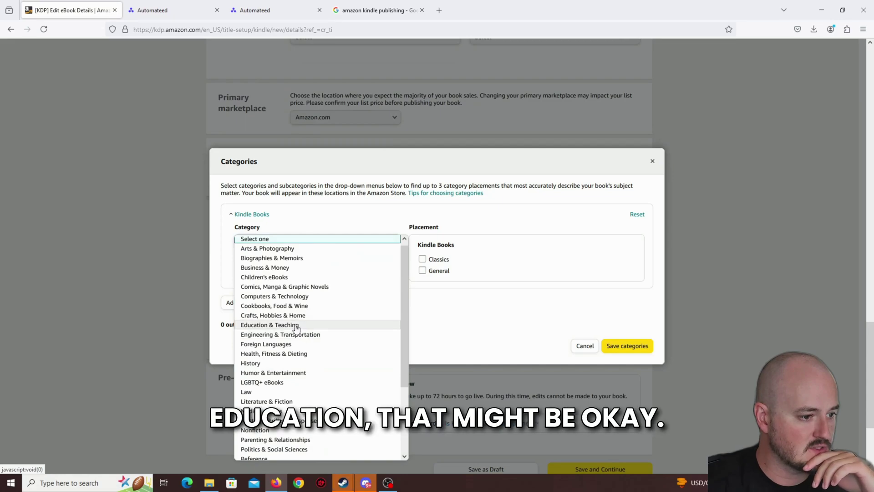
pyautogui.click(291, 267)
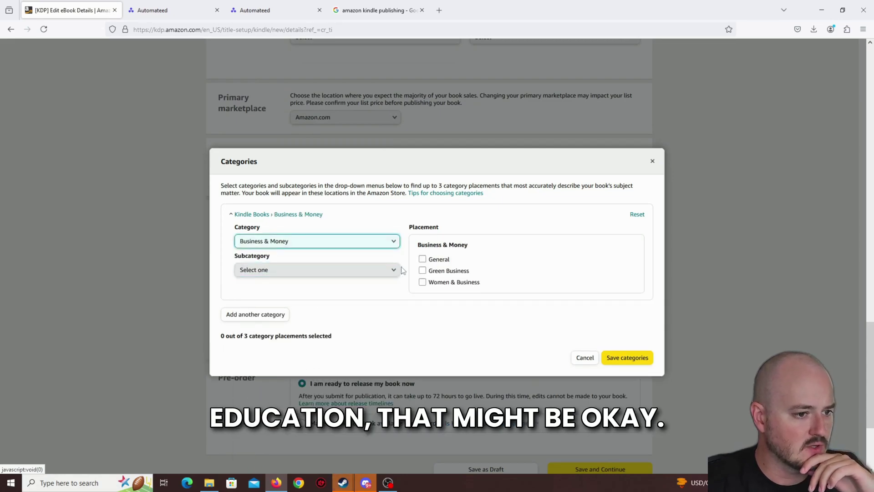
pyautogui.click(422, 260)
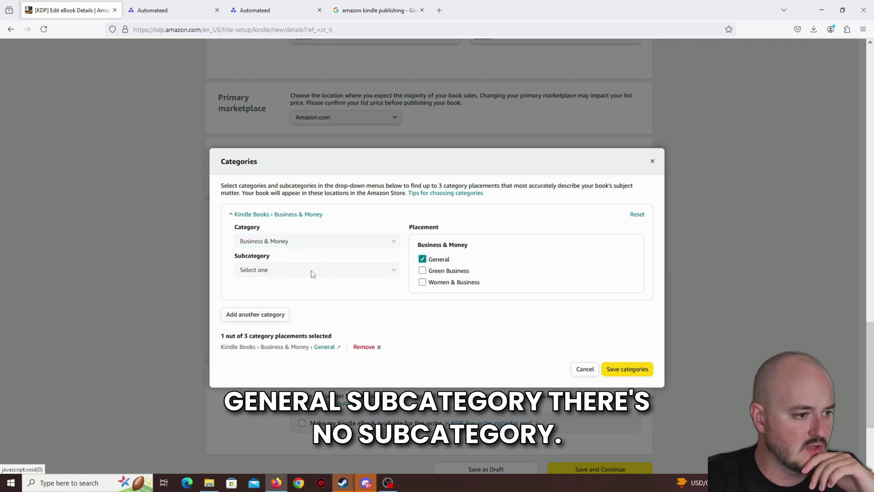
# Add a second category entry and browse its category list.
pyautogui.click(253, 315)
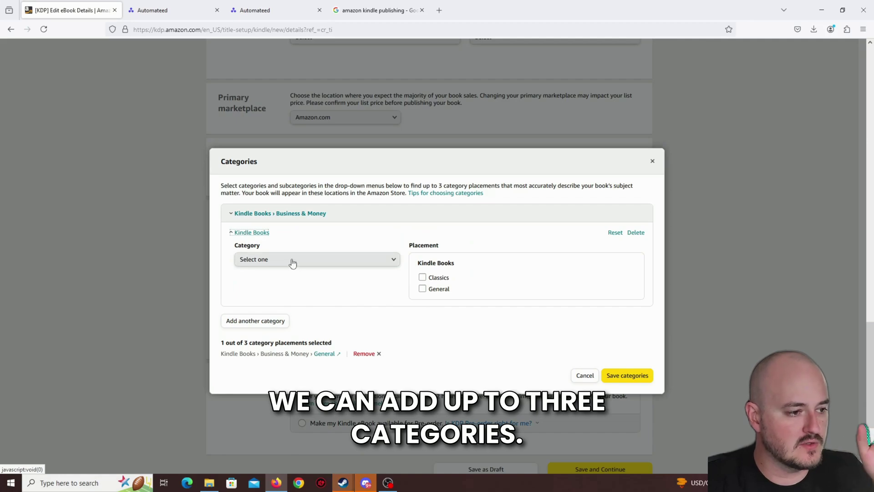
pyautogui.click(256, 217)
pyautogui.click(255, 217)
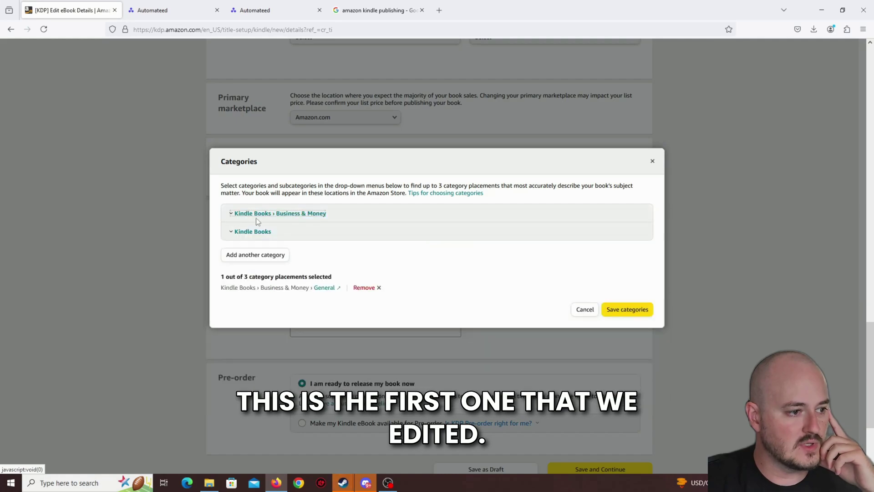
pyautogui.click(237, 232)
pyautogui.click(273, 258)
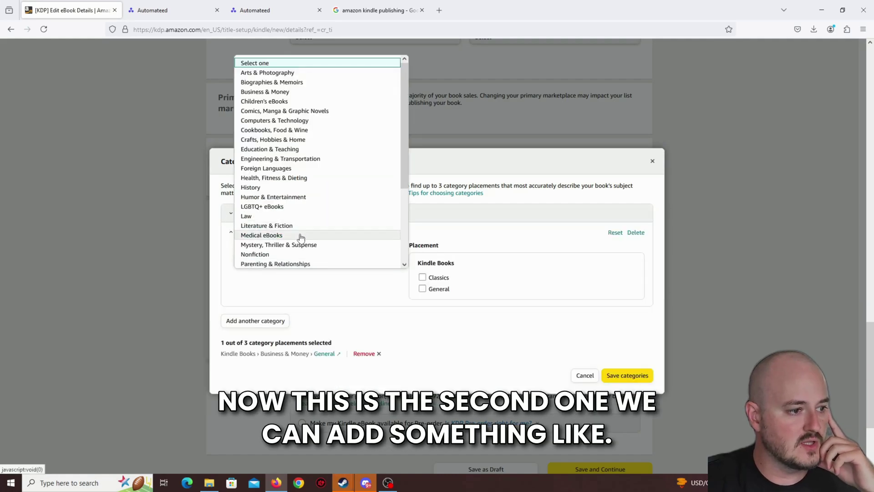
pyautogui.scroll(1, 306, 200)
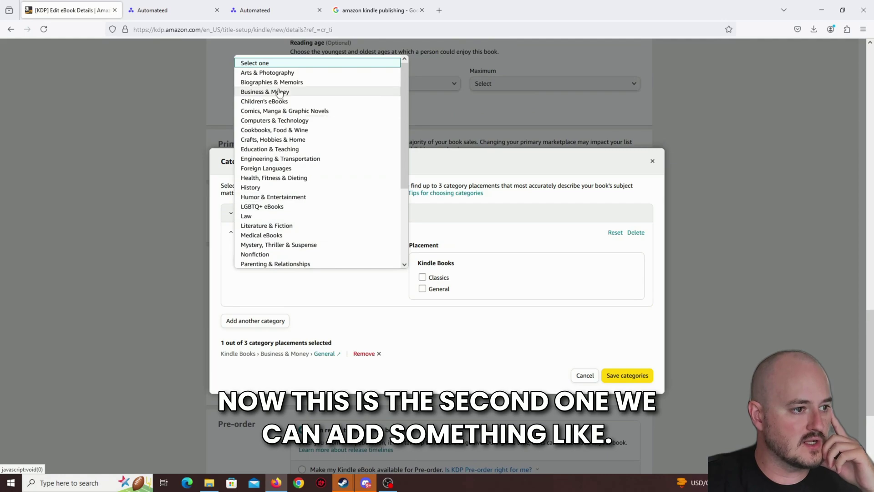
pyautogui.click(259, 217)
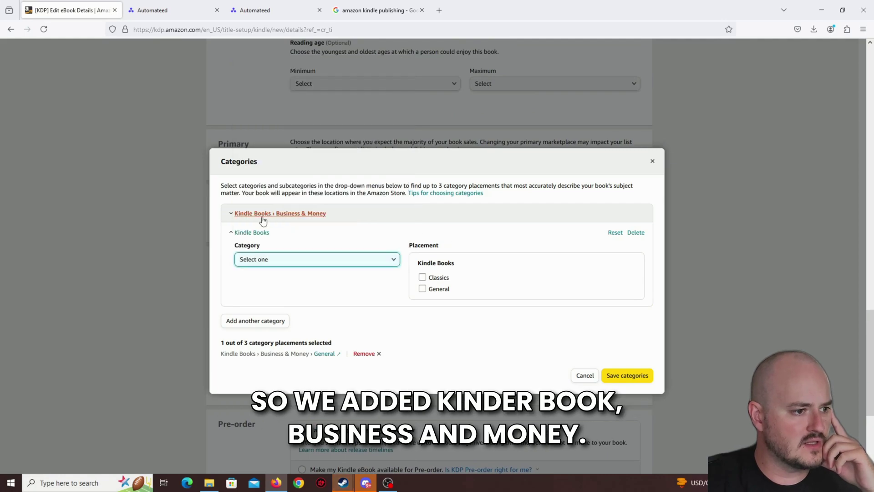
# Set the second category to Education & Teaching › Education.
pyautogui.click(285, 258)
pyautogui.scroll(-3, 302, 189)
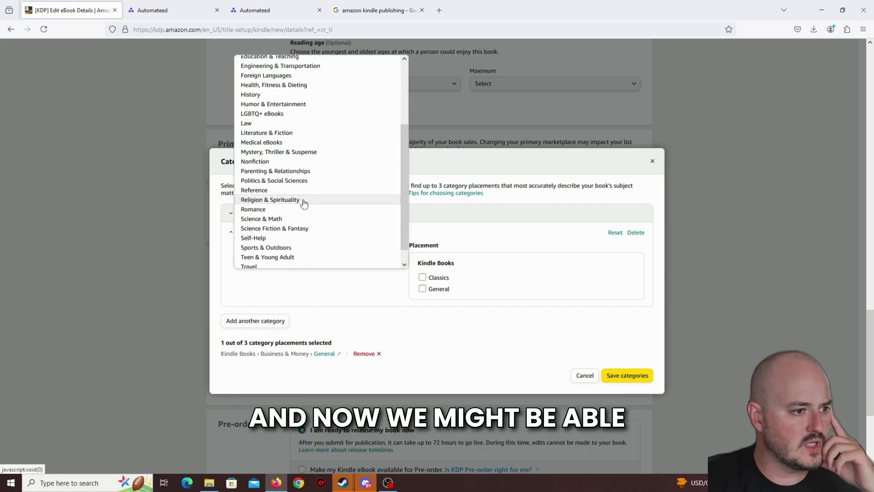
pyautogui.scroll(-2, 306, 207)
pyautogui.scroll(4, 314, 217)
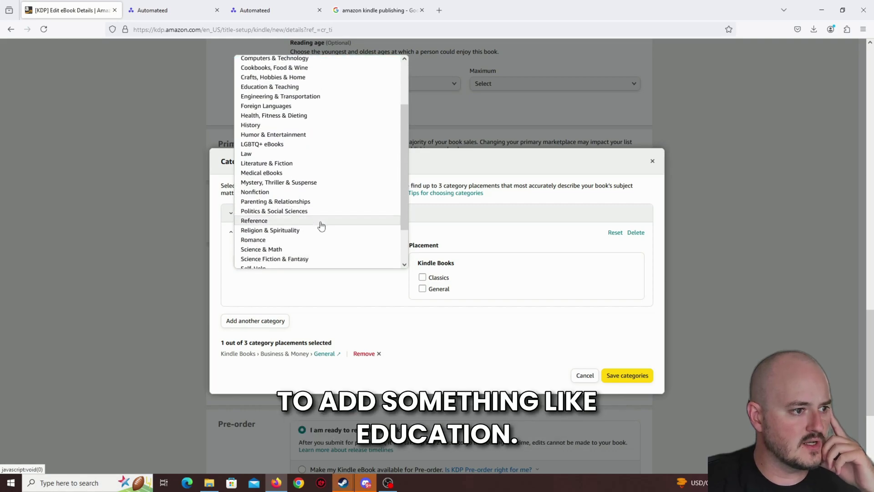
pyautogui.scroll(2, 322, 221)
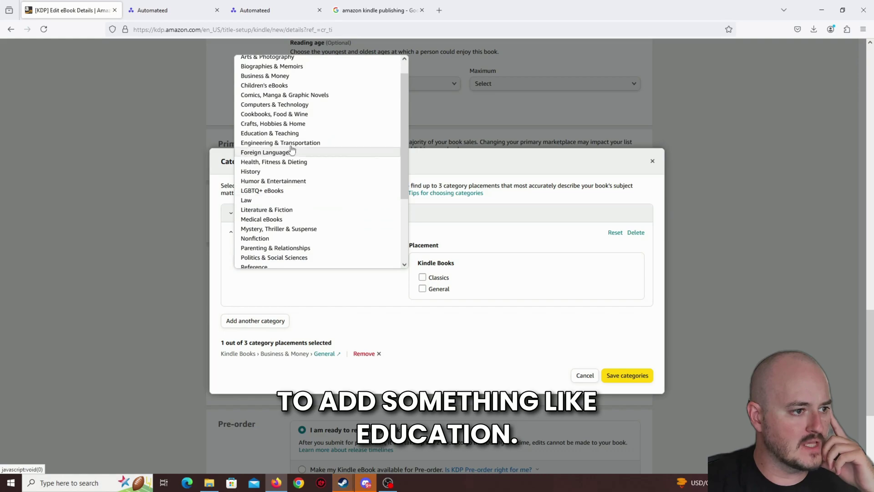
pyautogui.click(286, 135)
pyautogui.scroll(2, 286, 135)
pyautogui.click(423, 278)
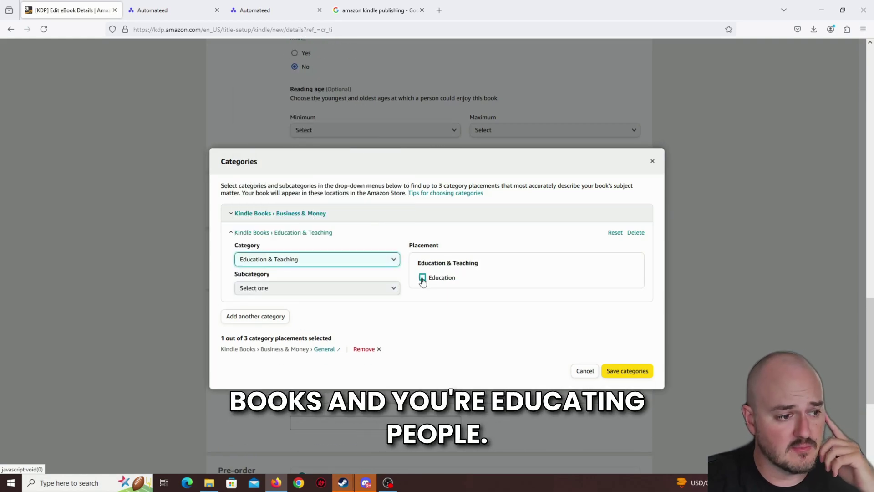
pyautogui.click(421, 278)
pyautogui.click(386, 286)
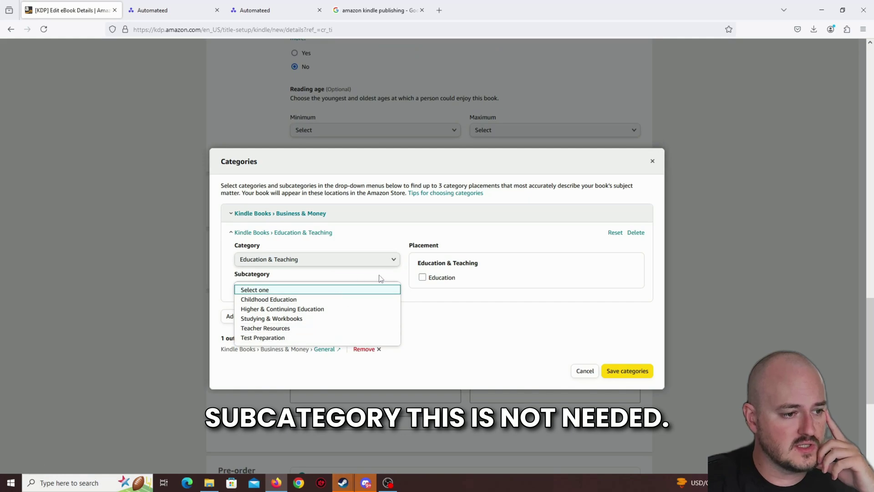
pyautogui.click(424, 278)
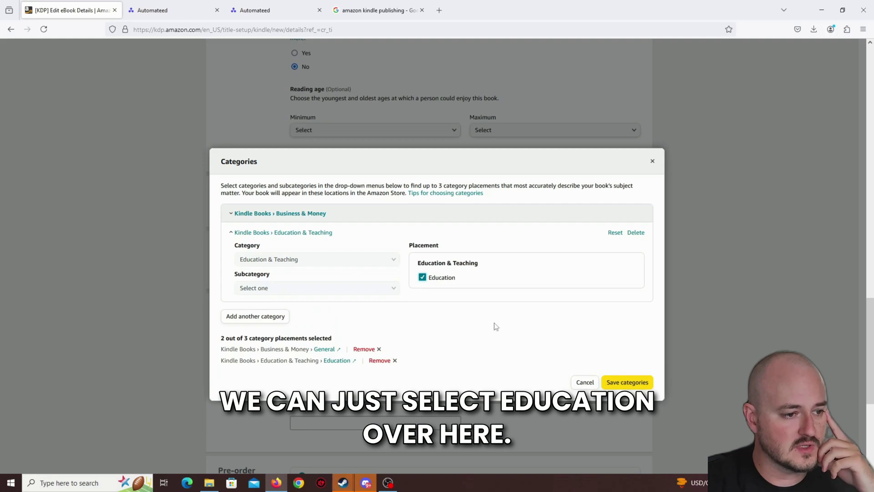
# Delete the empty third category, save both categories, and focus the first keyword field.
pyautogui.click(269, 325)
pyautogui.click(289, 277)
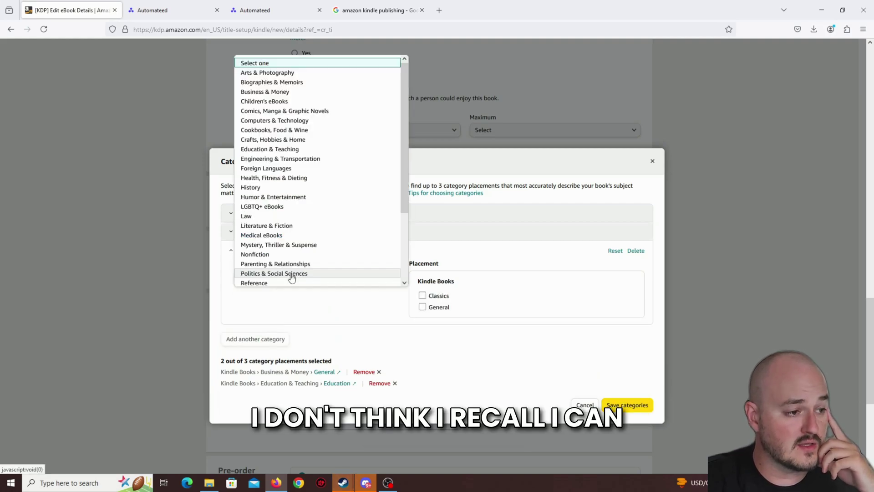
pyautogui.scroll(5, 341, 183)
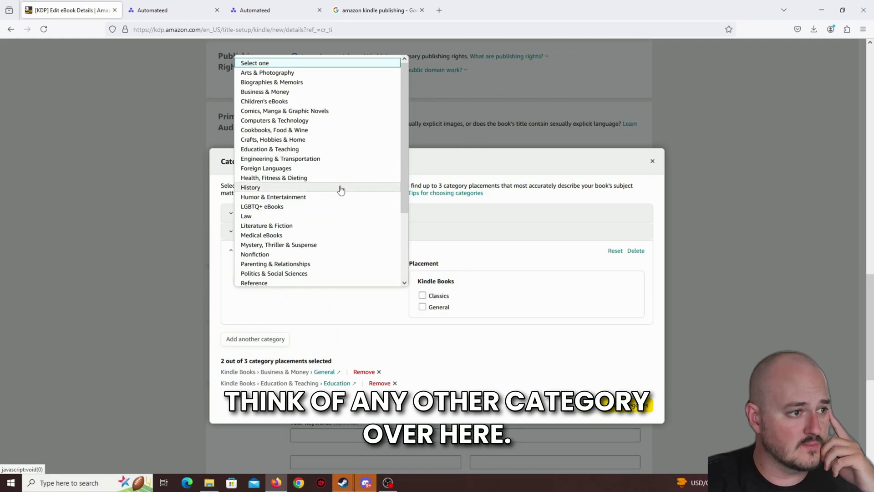
pyautogui.scroll(-3, 341, 190)
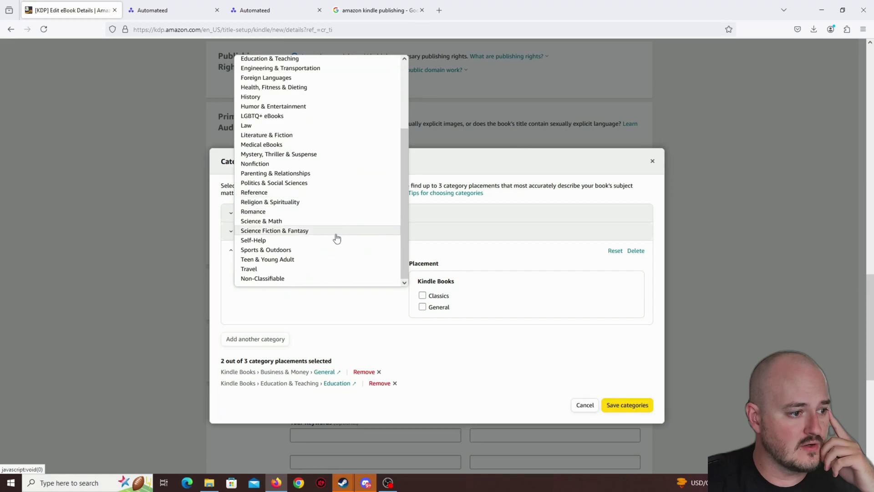
pyautogui.click(308, 302)
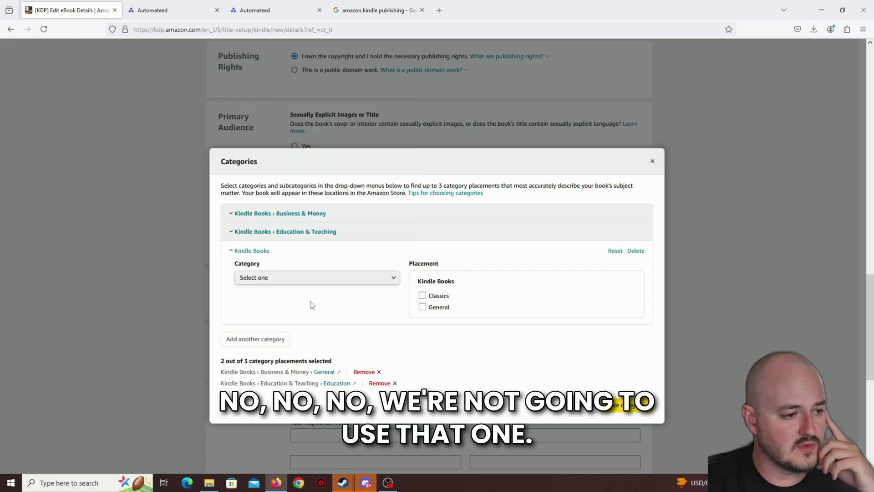
pyautogui.click(636, 251)
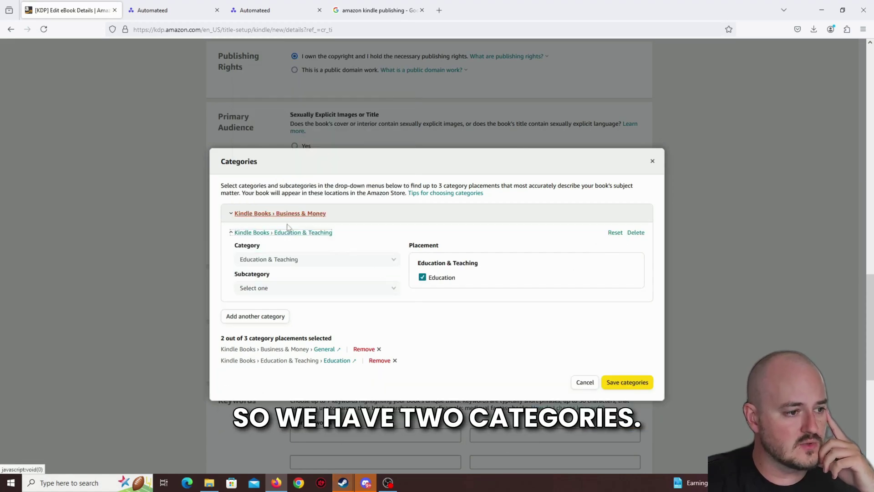
pyautogui.click(627, 382)
pyautogui.scroll(-3, 354, 305)
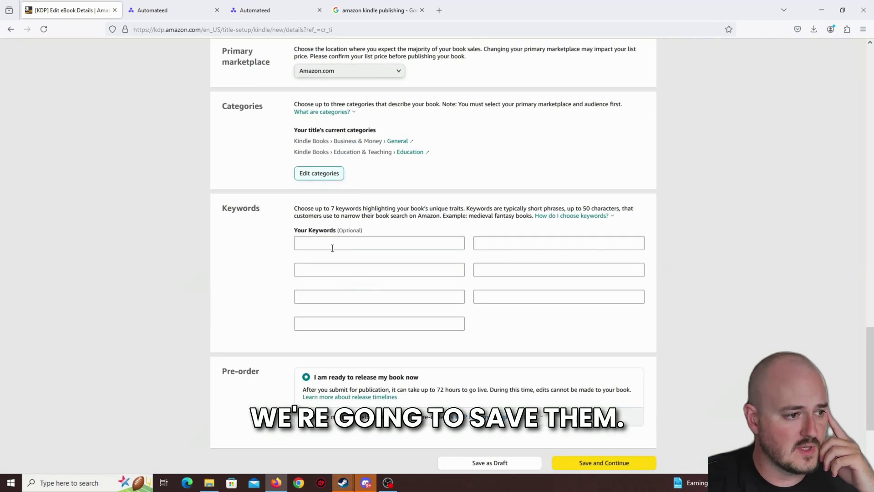
pyautogui.click(331, 246)
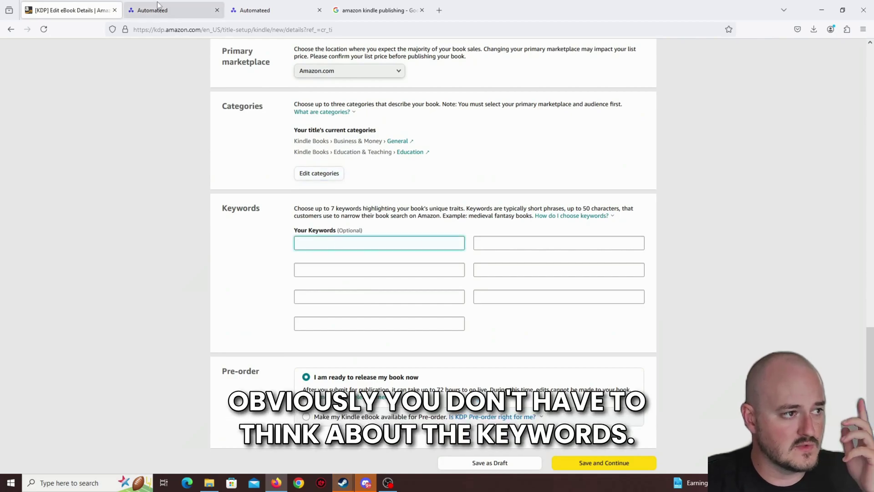
pyautogui.moveTo(158, 5)
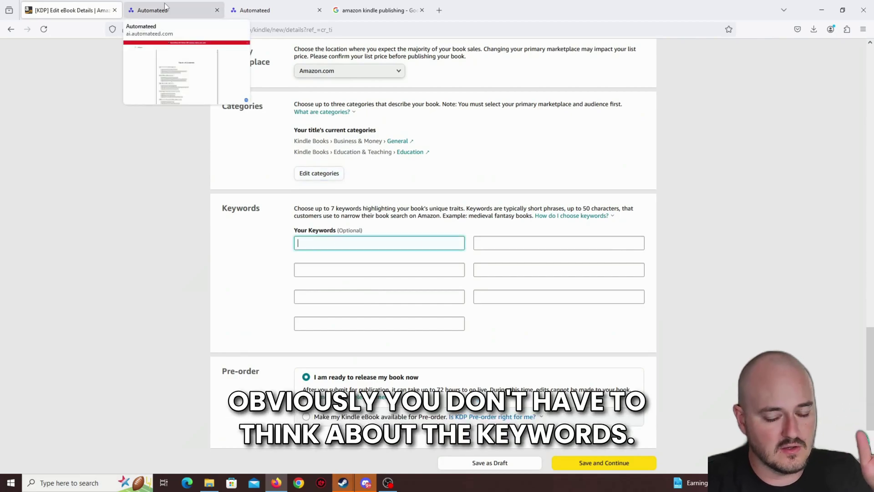
# Search Automateed tasks for 'key' and open Keyword Research for Amazon KDP.
pyautogui.click(170, 5)
pyautogui.click(255, 10)
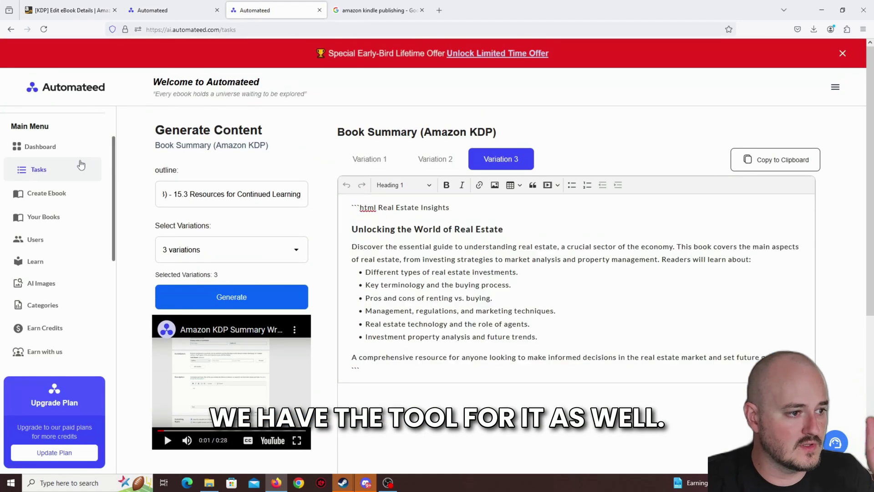
pyautogui.click(81, 164)
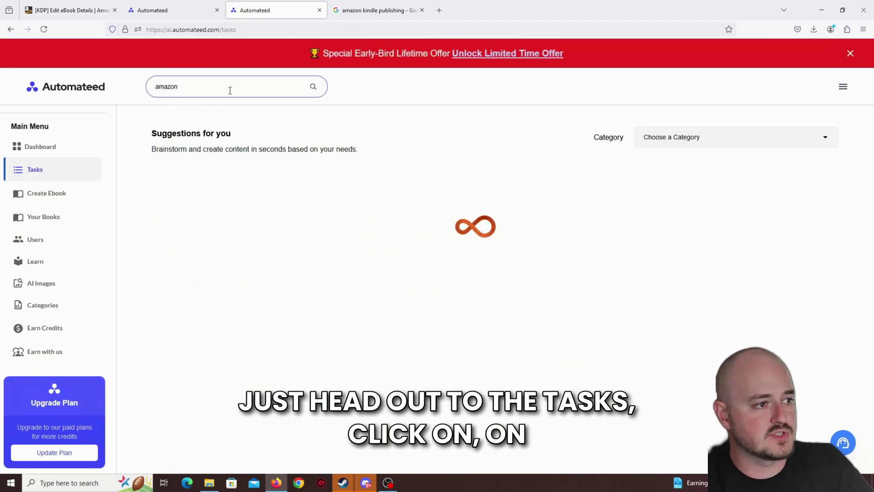
pyautogui.doubleClick(204, 93)
pyautogui.write('key')
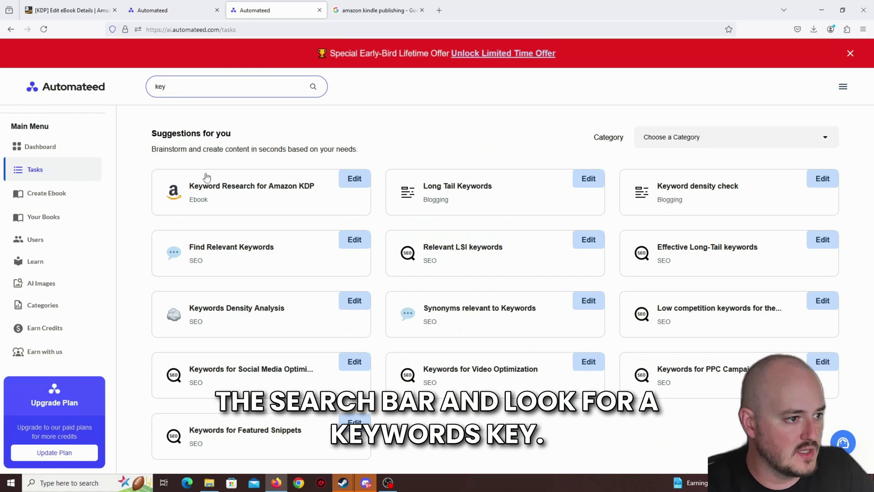
pyautogui.click(255, 193)
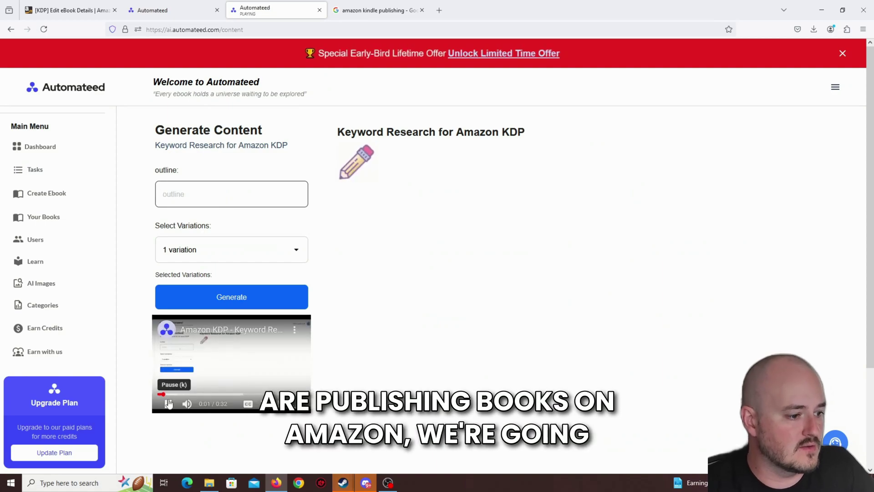
pyautogui.click(232, 359)
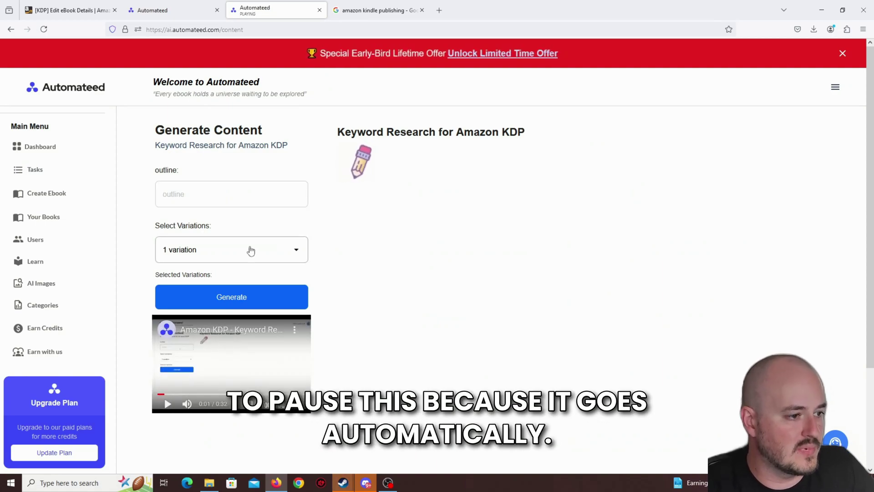
# Paste the ebook's table of contents into the outline field and generate 3 keyword variations.
pyautogui.click(140, 5)
pyautogui.scroll(-2, 319, 182)
pyautogui.moveTo(241, 119); pyautogui.dragTo(403, 286)
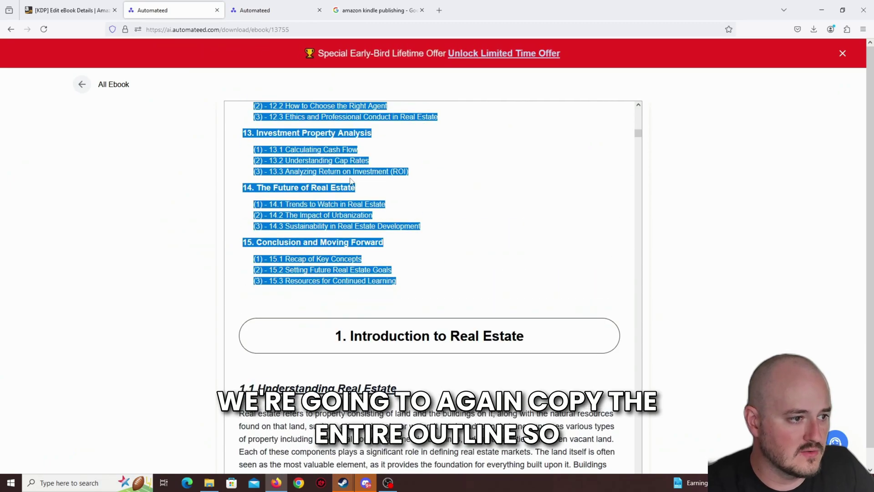
pyautogui.click(254, 11)
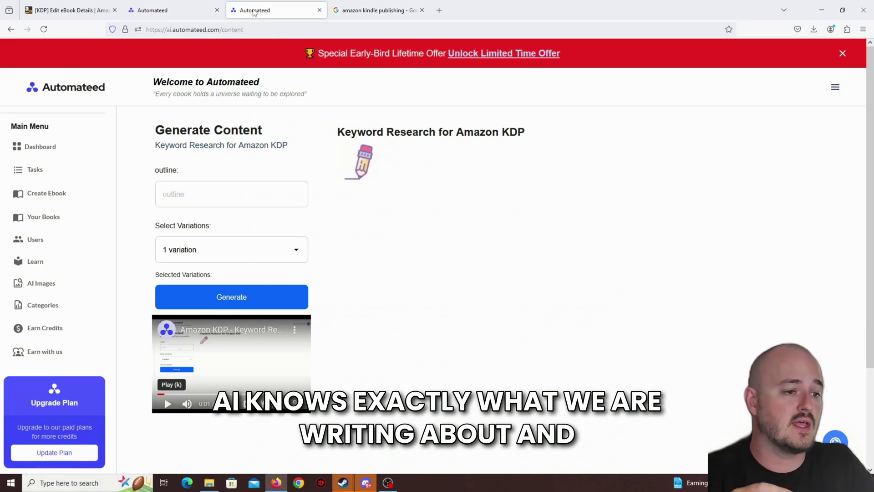
pyautogui.click(247, 189)
pyautogui.hotkey('ctrl', 'v')
pyautogui.click(234, 249)
pyautogui.click(189, 297)
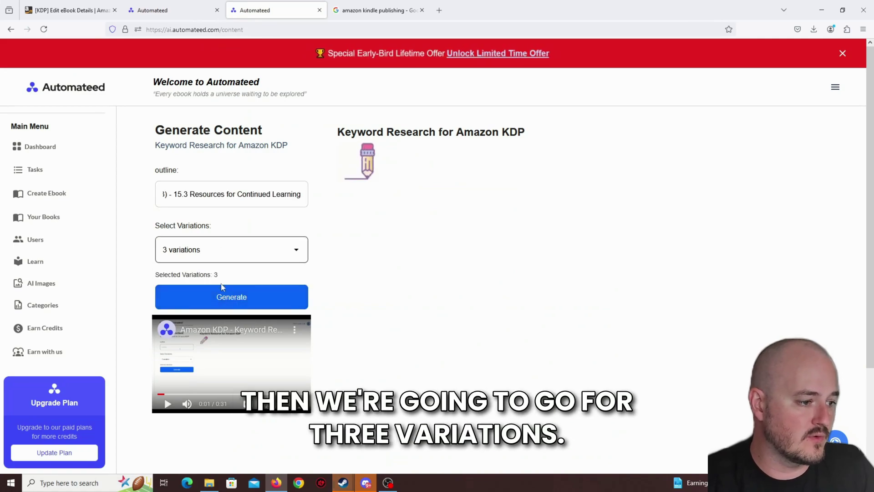
pyautogui.click(228, 296)
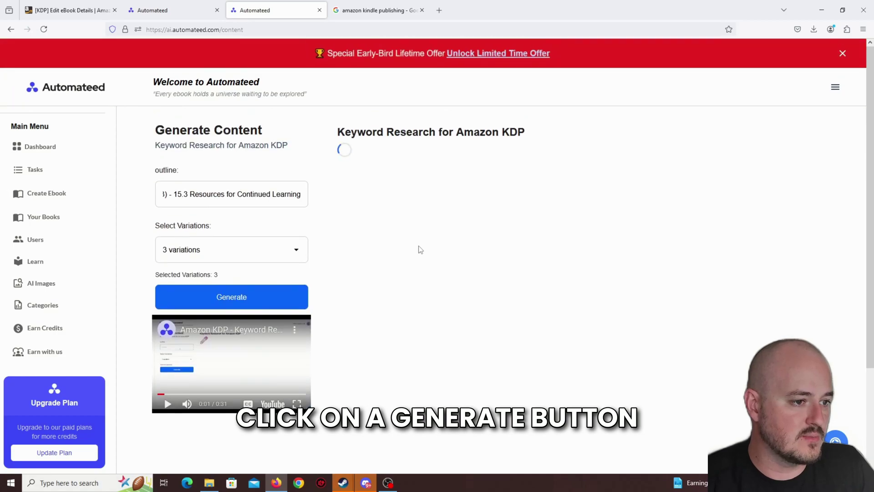
pyautogui.scroll(-2, 423, 254)
# Compare keyword Variations 1–3 and select 'Real Estate Investment' in Variation 1.
pyautogui.moveTo(487, 228); pyautogui.dragTo(366, 152)
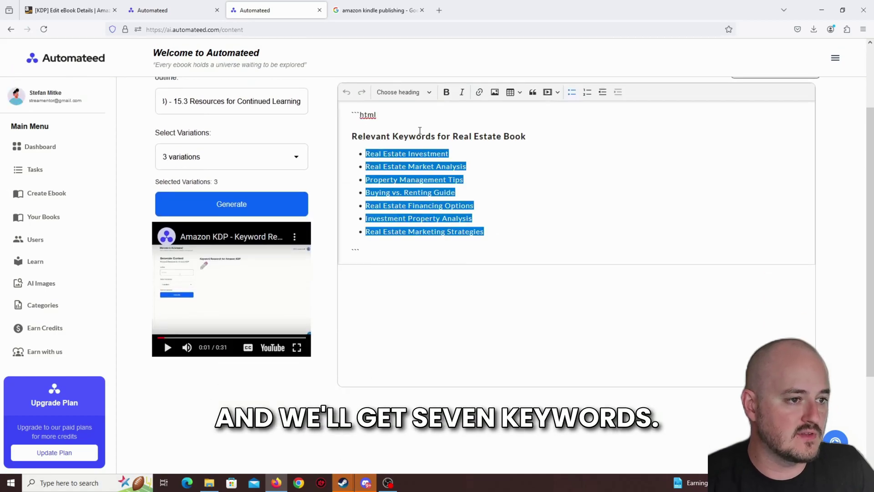
pyautogui.scroll(1, 423, 144)
pyautogui.scroll(2, 422, 144)
pyautogui.click(434, 160)
pyautogui.click(498, 159)
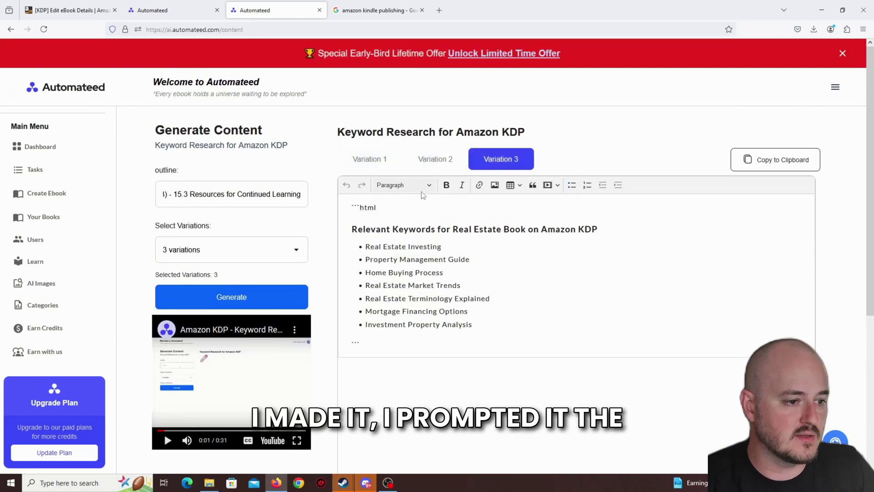
pyautogui.click(382, 160)
pyautogui.click(432, 160)
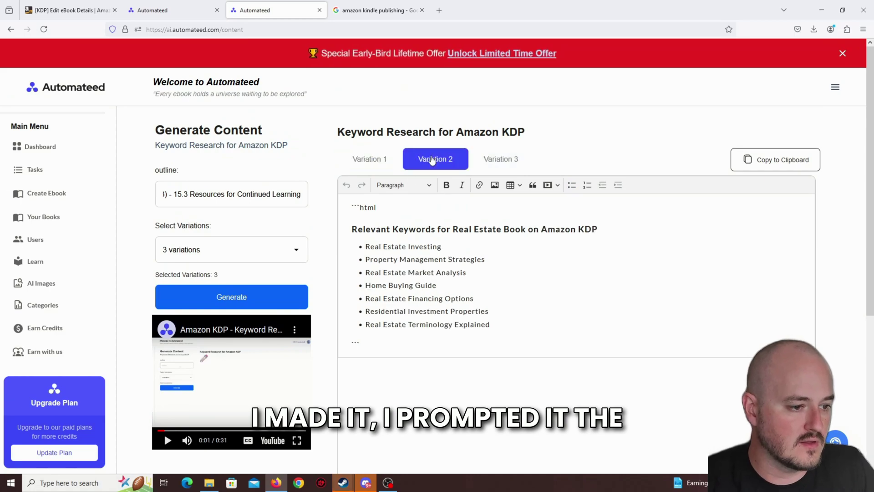
pyautogui.click(391, 158)
pyautogui.moveTo(365, 246); pyautogui.dragTo(505, 327)
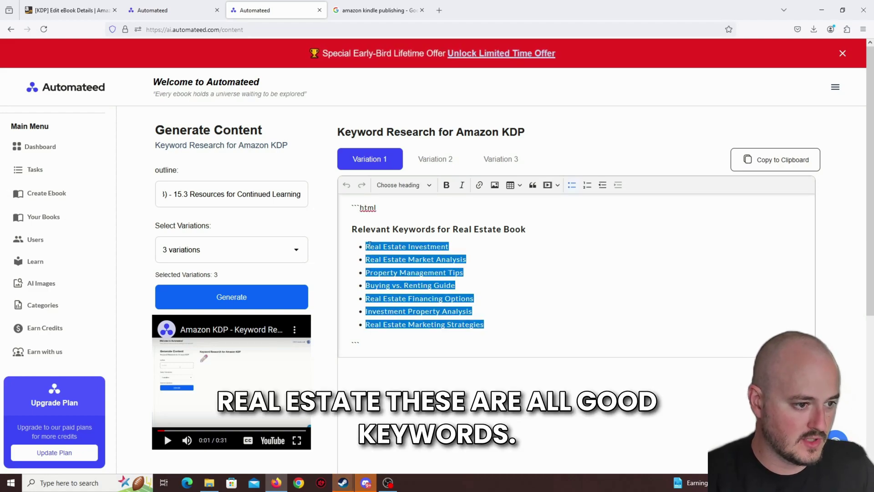
pyautogui.moveTo(370, 246); pyautogui.dragTo(496, 325)
pyautogui.tripleClick(444, 246)
pyautogui.hotkey('ctrl', 'c')
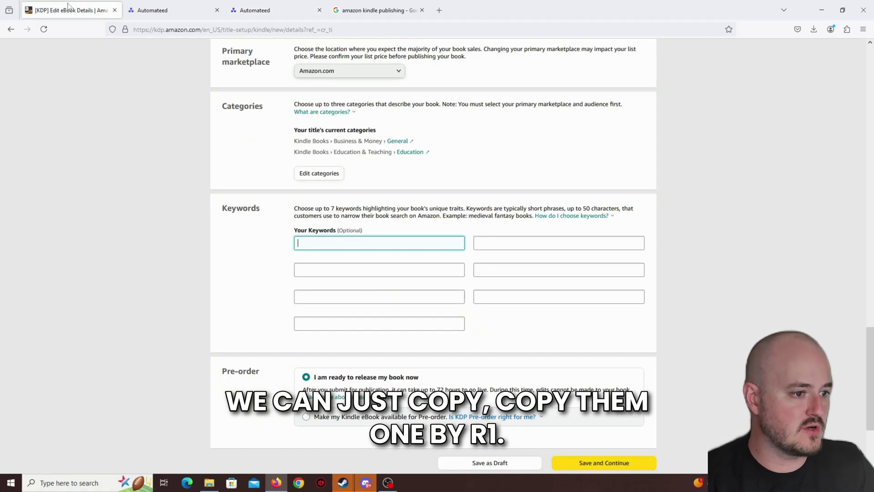
# Enter keywords Real Estate Investment, Real Estate Market Analysis and Property Management Tips.
pyautogui.moveTo(95, 12); pyautogui.dragTo(139, 12)
pyautogui.hotkey('ctrl', 'v')
pyautogui.hotkey('ctrl', 'Tab')
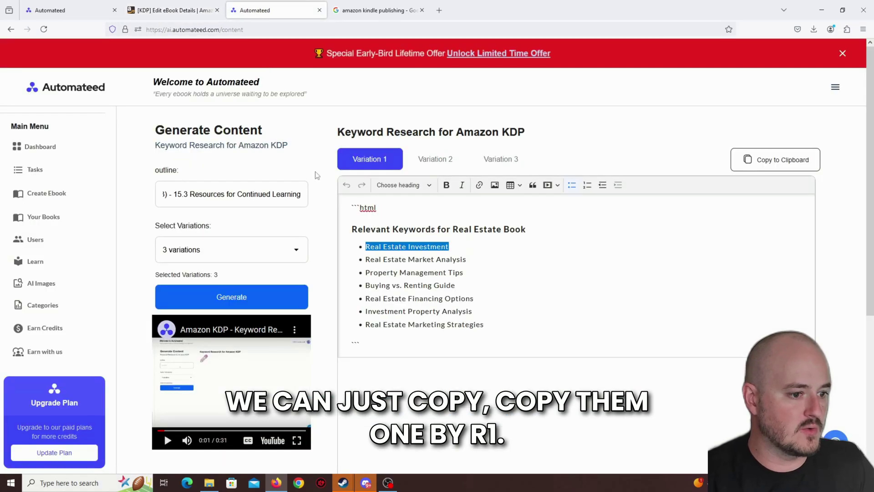
pyautogui.moveTo(362, 260); pyautogui.dragTo(466, 260)
pyautogui.hotkey('ctrl', 'c')
pyautogui.hotkey('ctrl', 'shift', 'Tab')
pyautogui.click(520, 246)
pyautogui.hotkey('ctrl', 'v')
pyautogui.click(273, 10)
pyautogui.moveTo(365, 272); pyautogui.dragTo(463, 272)
pyautogui.hotkey('ctrl', 'c')
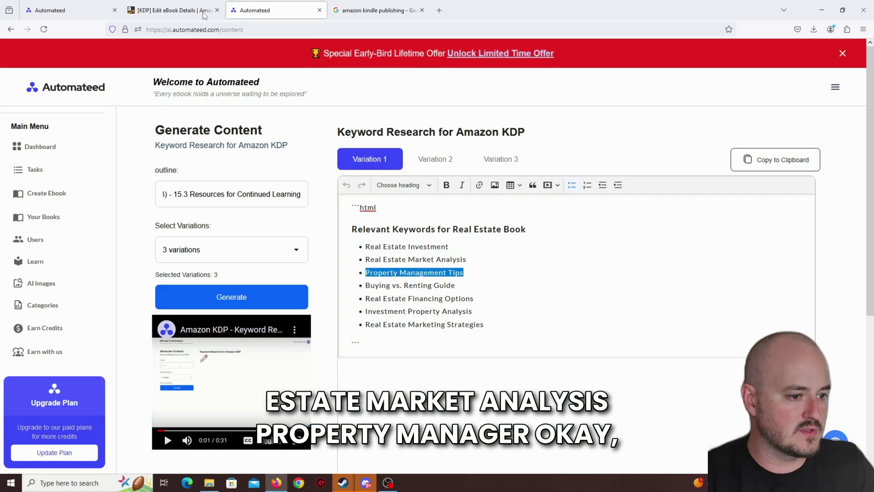
pyautogui.click(198, 10)
pyautogui.click(379, 269)
pyautogui.hotkey('ctrl', 'v')
# Add Home Buying Guide and Investment Property Analysis as the fourth and fifth keywords.
pyautogui.click(257, 10)
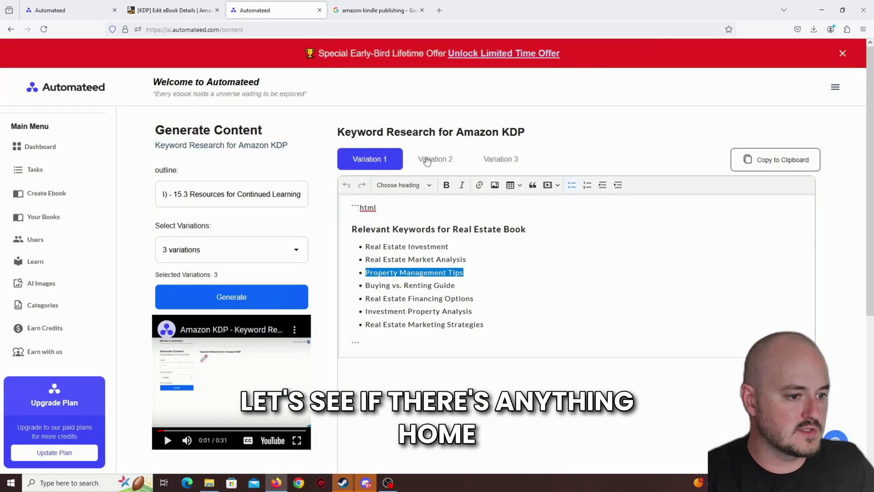
pyautogui.click(427, 161)
pyautogui.tripleClick(404, 287)
pyautogui.hotkey('ctrl', 'c')
pyautogui.click(198, 10)
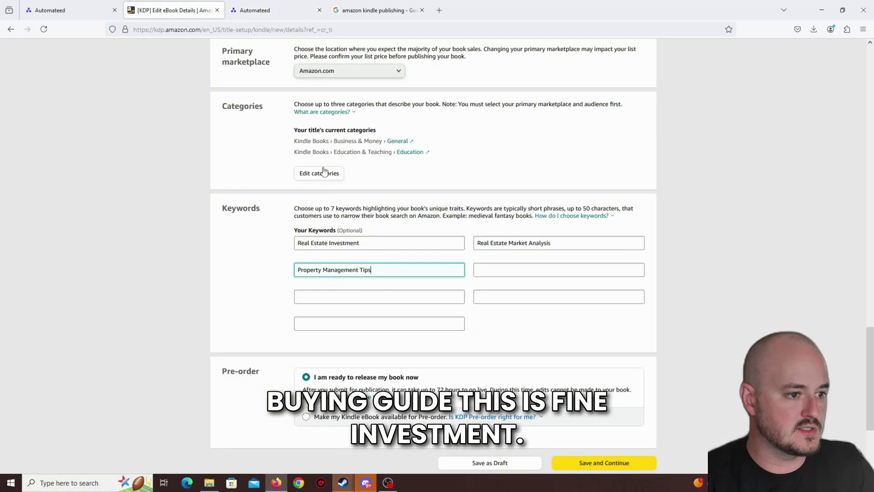
pyautogui.click(558, 270)
pyautogui.hotkey('ctrl', 'v')
pyautogui.click(276, 5)
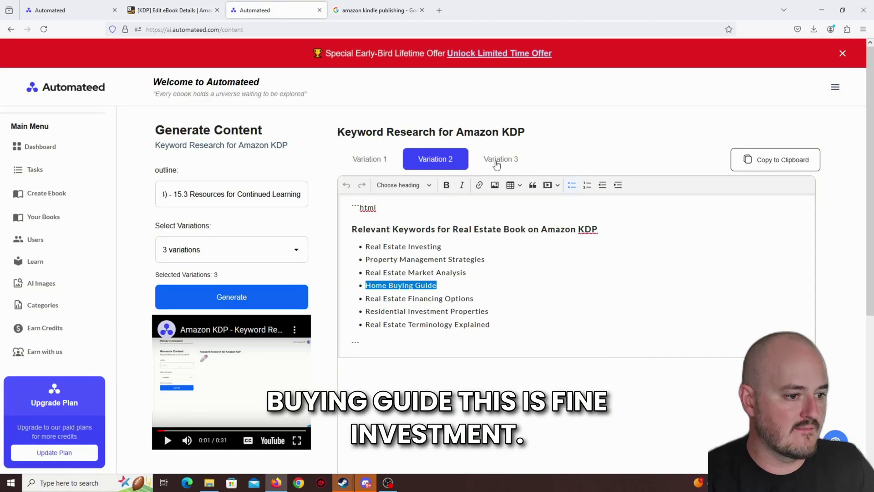
pyautogui.click(496, 163)
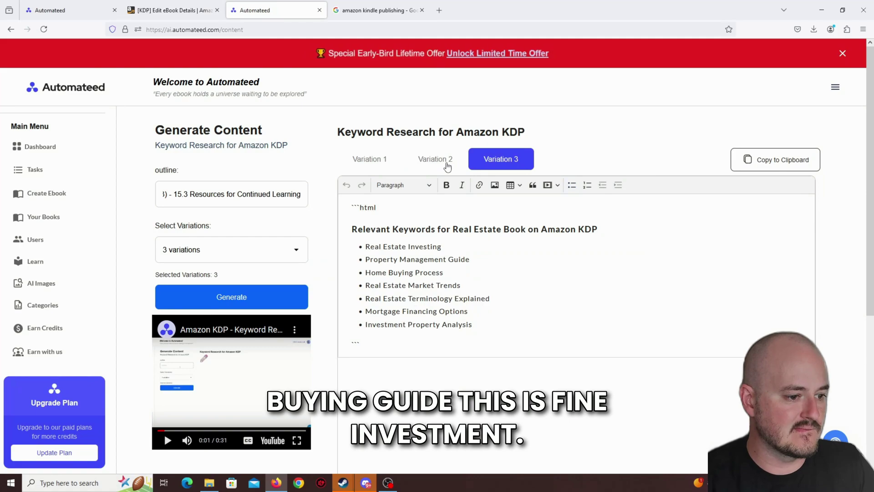
pyautogui.tripleClick(432, 323)
pyautogui.hotkey('ctrl', 'c')
pyautogui.click(175, 10)
pyautogui.click(360, 296)
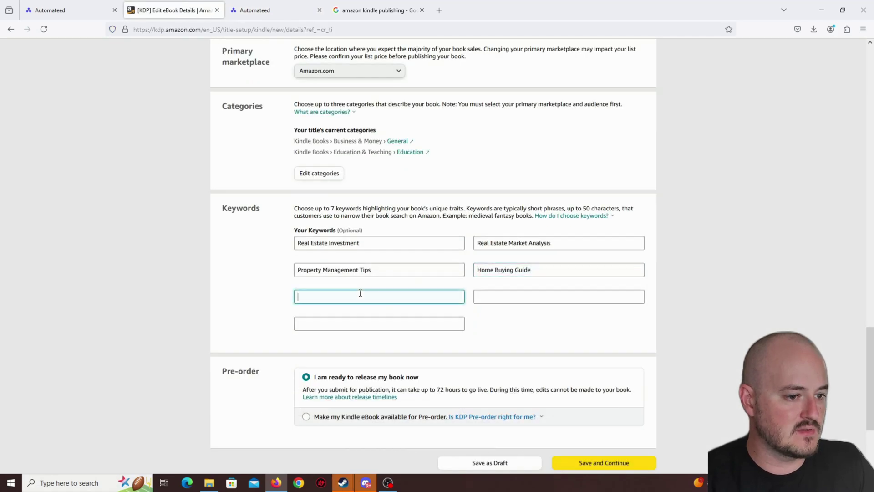
pyautogui.hotkey('ctrl', 'v')
# Add Real Estate Marketing Strategies and Residential Investment Properties as the last two keywords.
pyautogui.click(285, 11)
pyautogui.click(370, 159)
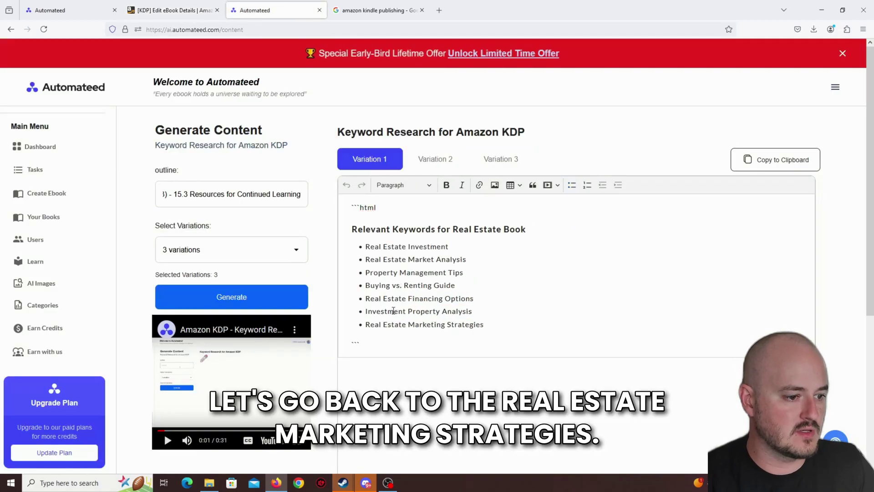
pyautogui.tripleClick(395, 324)
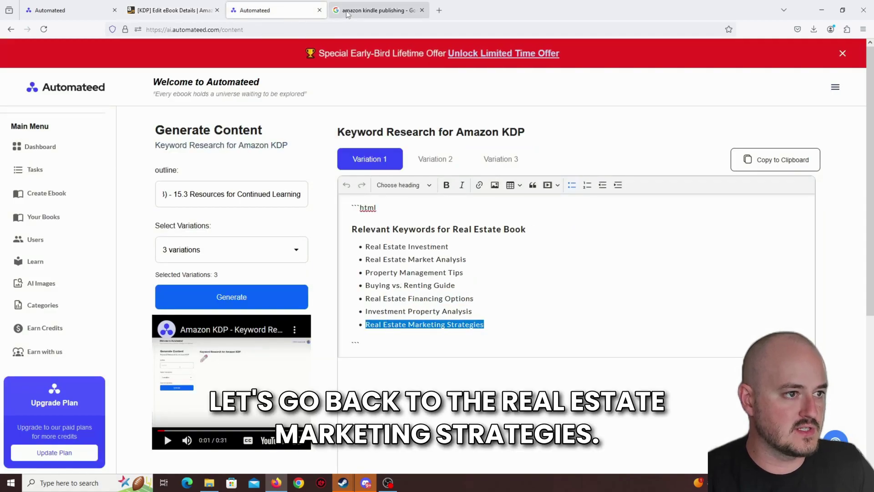
pyautogui.hotkey('ctrl', 'c')
pyautogui.click(347, 11)
pyautogui.click(175, 10)
pyautogui.click(517, 297)
pyautogui.hotkey('ctrl', 'v')
pyautogui.click(277, 11)
pyautogui.click(451, 162)
pyautogui.tripleClick(412, 311)
pyautogui.click(175, 10)
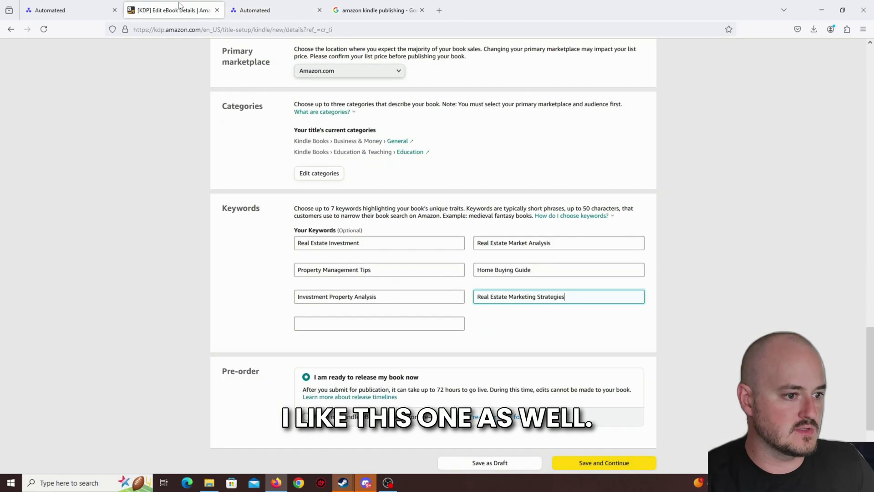
pyautogui.click(357, 321)
pyautogui.hotkey('ctrl', 'v')
pyautogui.scroll(-1, 487, 241)
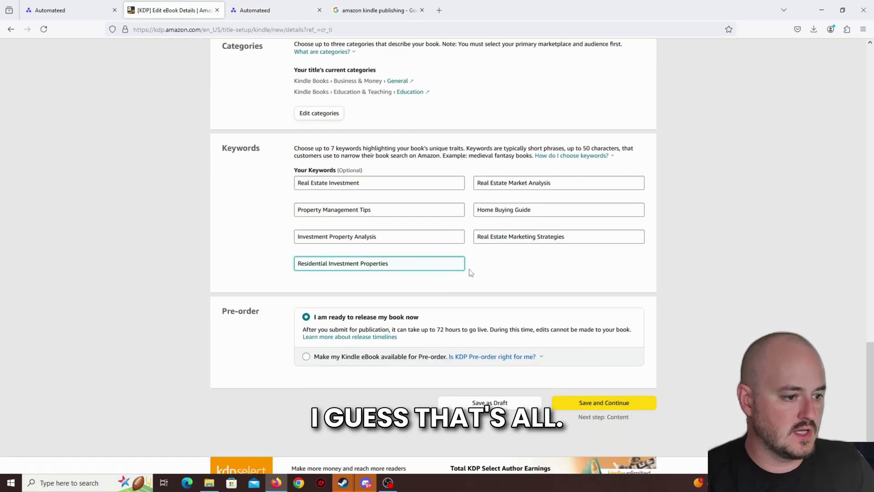
pyautogui.scroll(-2, 486, 242)
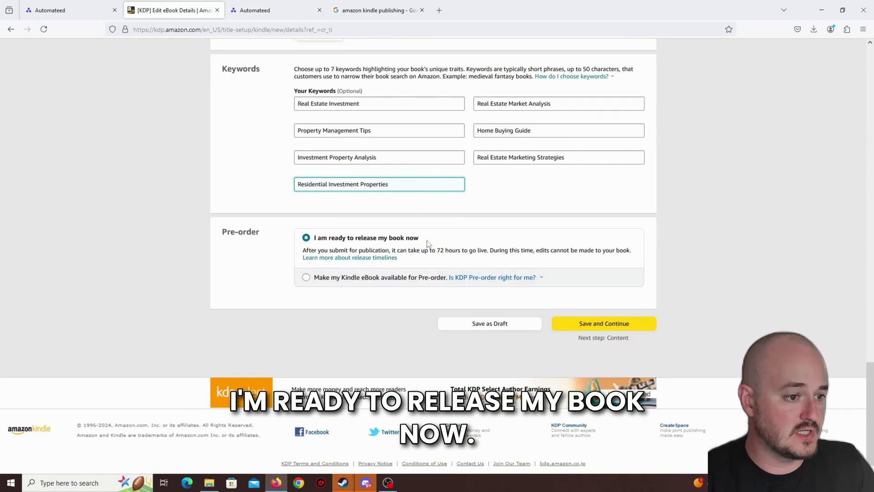
# Save the eBook details and upload the Real-estate file from Downloads as the manuscript.
pyautogui.click(604, 323)
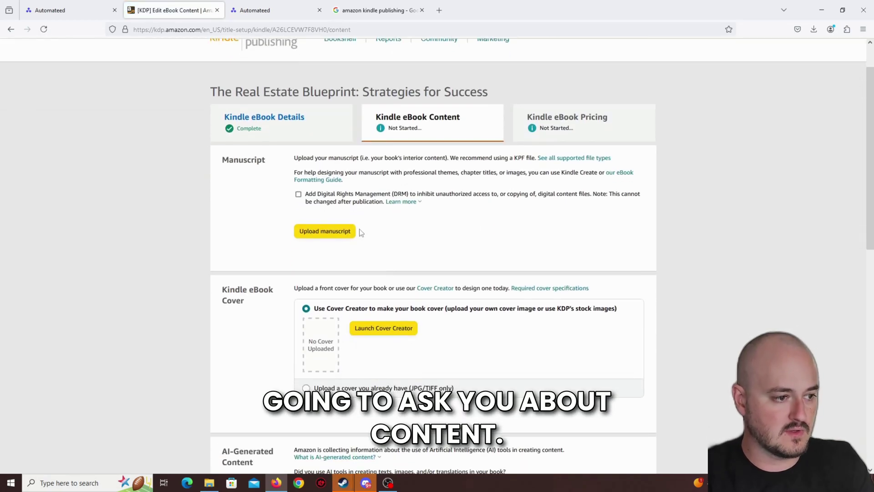
pyautogui.click(324, 233)
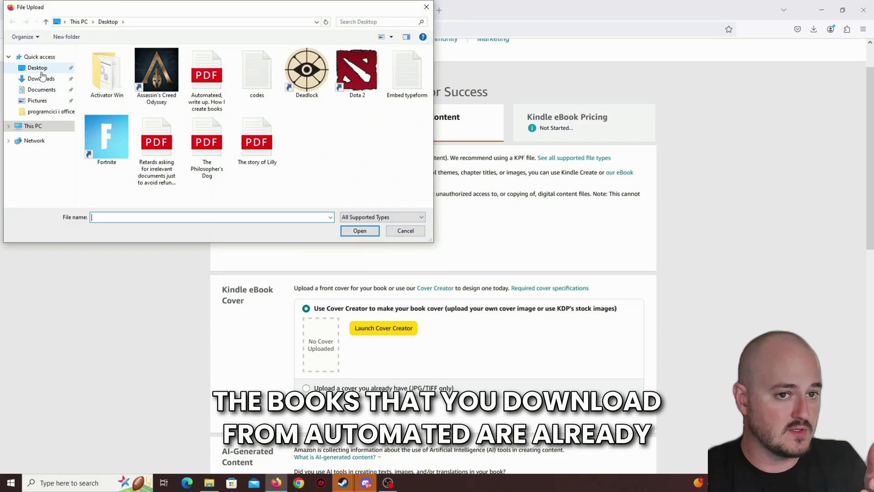
pyautogui.click(41, 80)
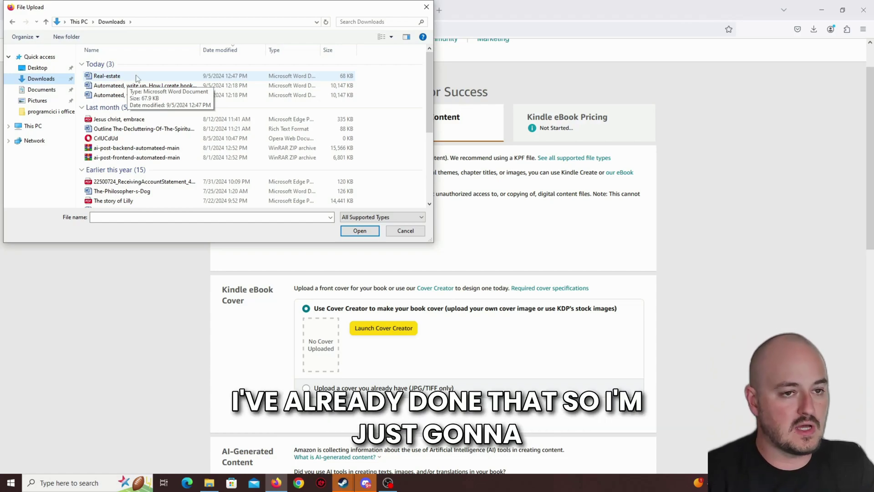
pyautogui.doubleClick(107, 76)
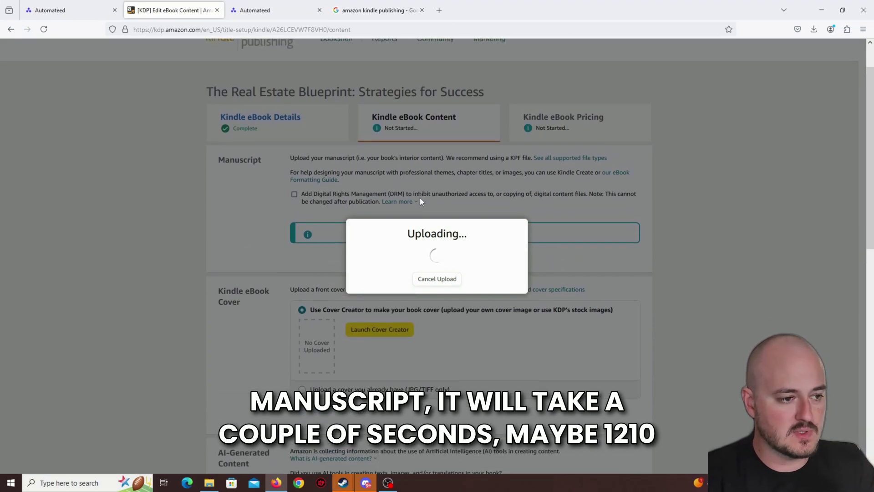
# Choose 'Upload a cover you already have (JPG/TIFF only)' for the Kindle eBook cover.
pyautogui.scroll(-4, 382, 249)
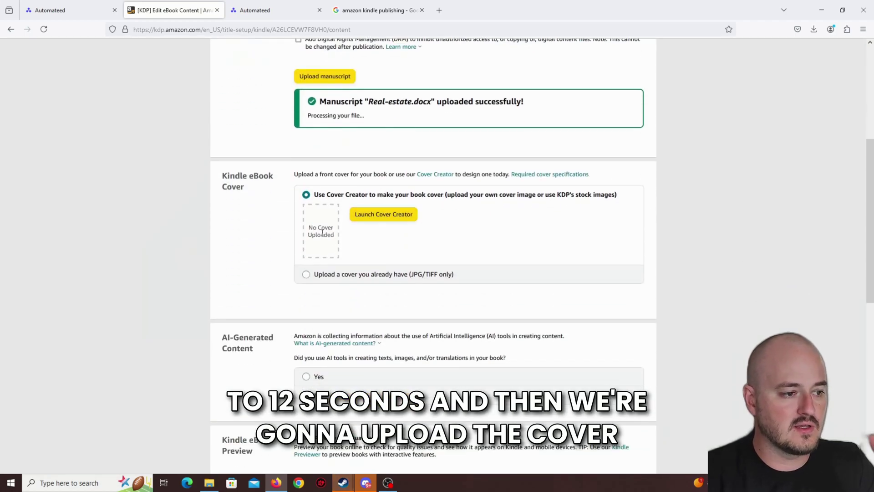
pyautogui.click(306, 273)
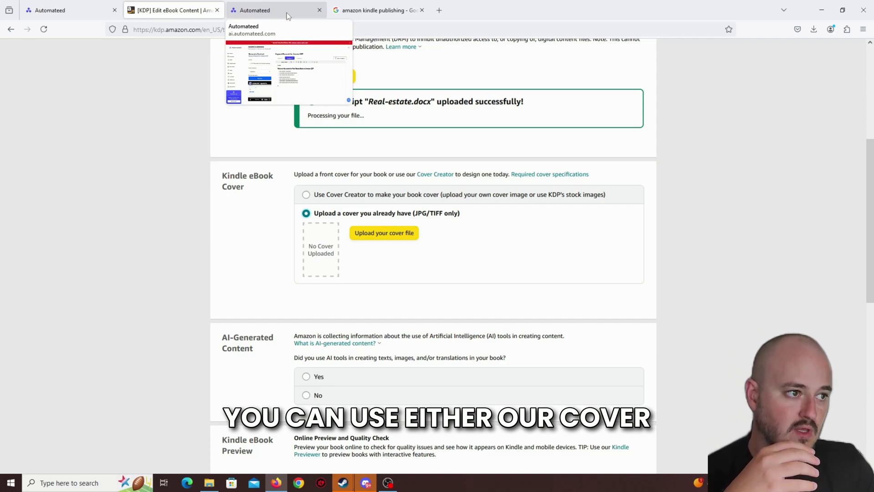
# In Automateed, go back to All Ebooks and open the Real estate book's details.
pyautogui.click(68, 10)
pyautogui.scroll(10, 432, 273)
pyautogui.click(81, 85)
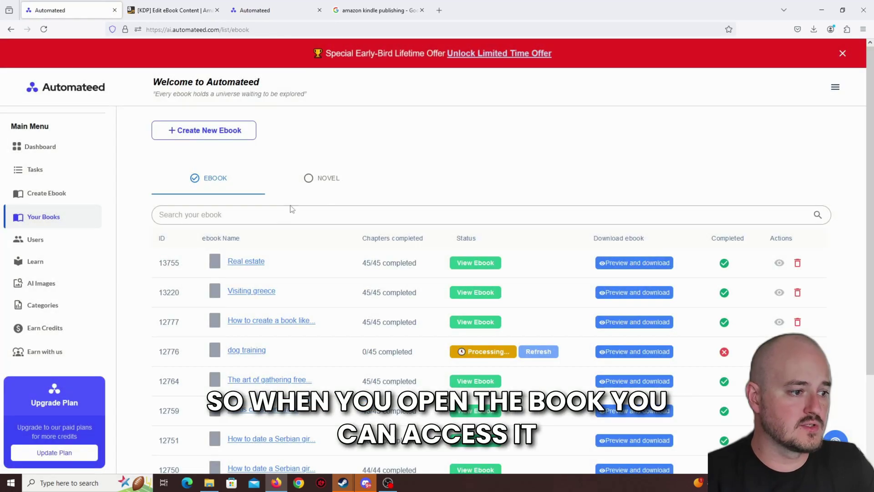
pyautogui.click(238, 263)
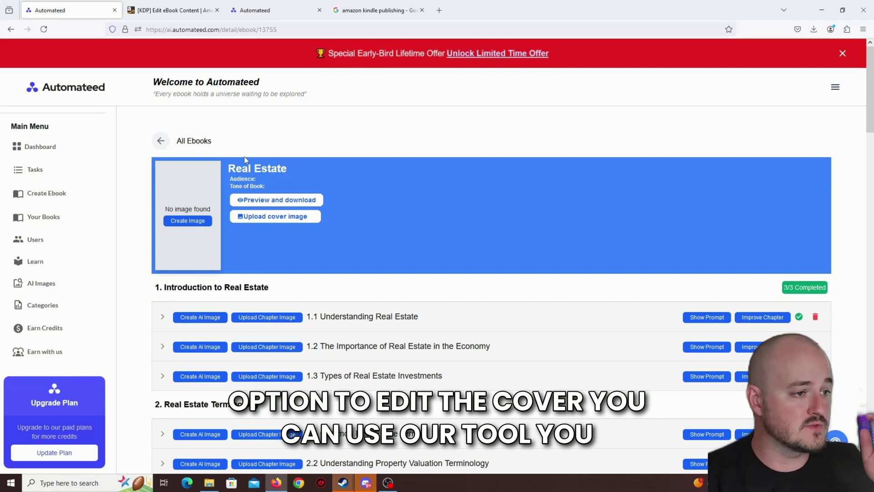
# Return to the KDP eBook content page and select 'Use Cover Creator' for the cover.
pyautogui.click(361, 15)
pyautogui.hotkey('ctrl', 'shift', 'Tab')
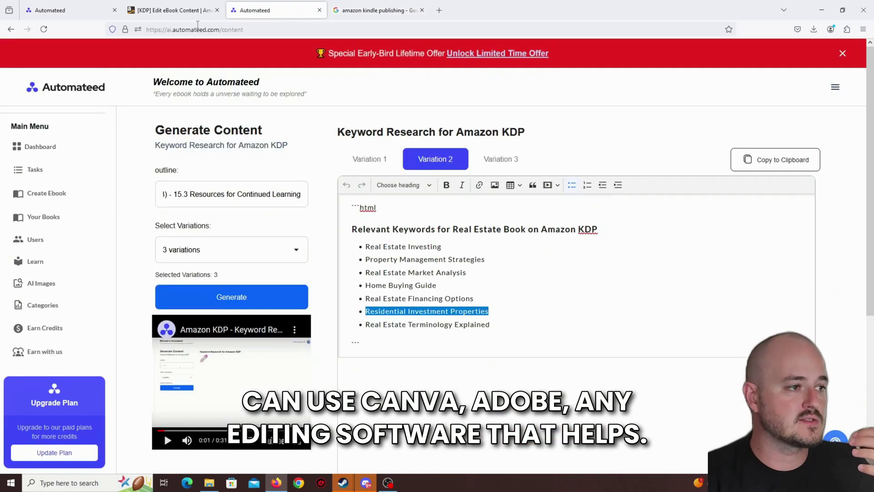
pyautogui.hotkey('ctrl', 'shift', 'Tab')
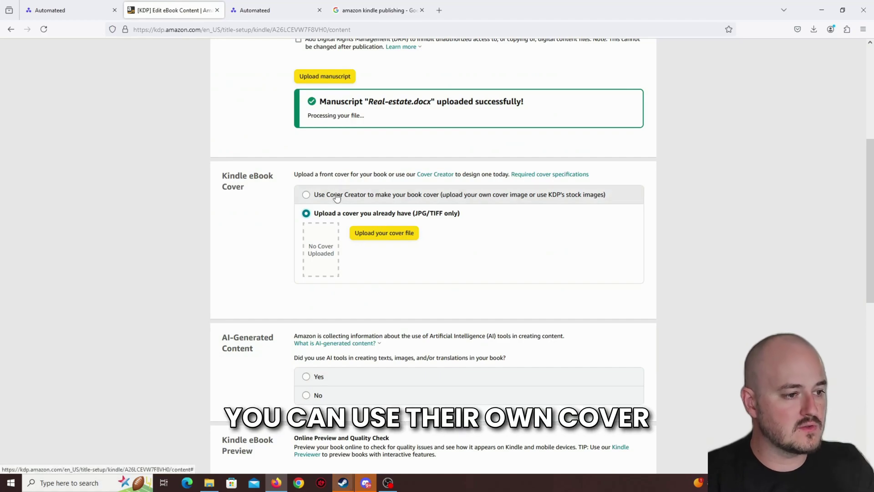
pyautogui.click(361, 194)
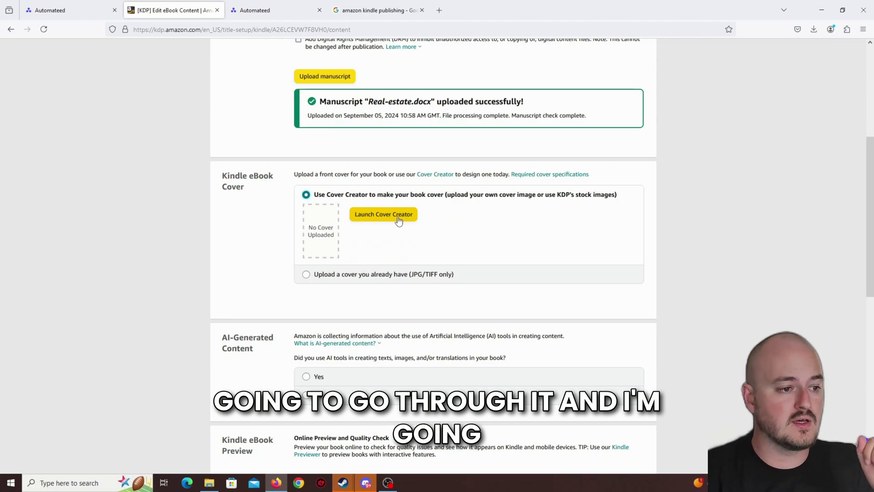
# Launch Cover Creator and load the downloaded city JPG from Downloads as the cover image.
pyautogui.click(398, 220)
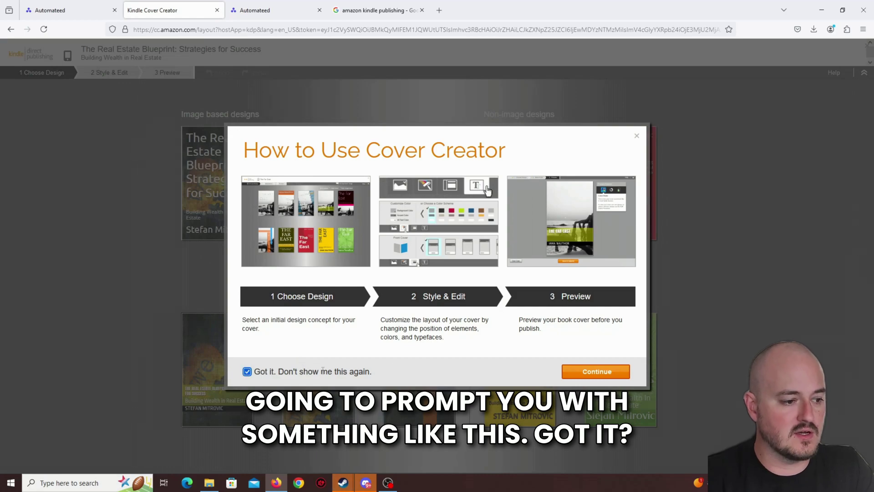
pyautogui.click(580, 370)
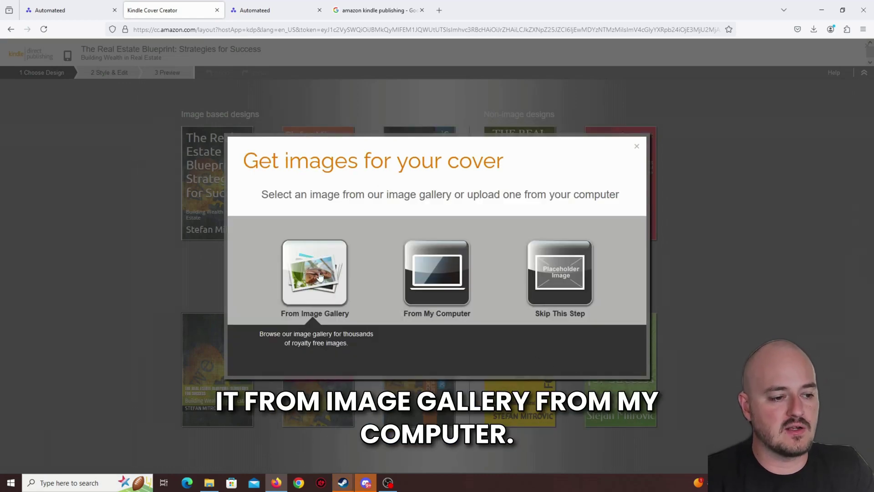
pyautogui.click(438, 277)
pyautogui.click(45, 78)
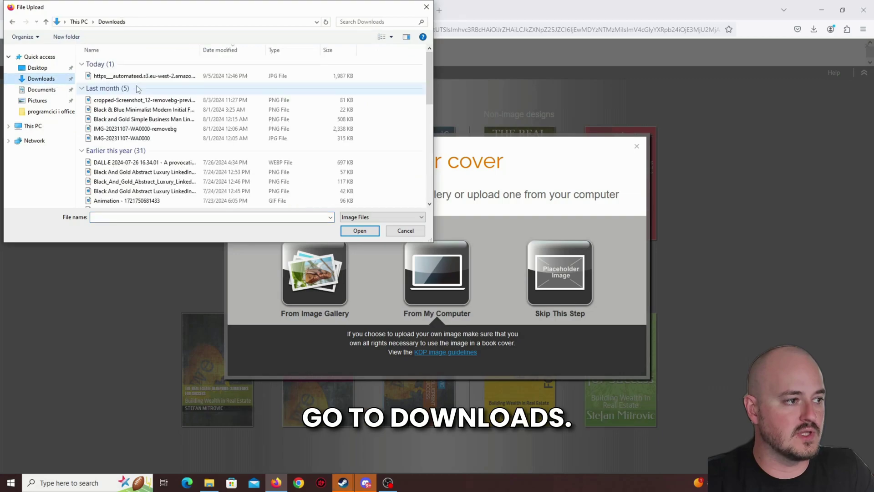
pyautogui.click(135, 79)
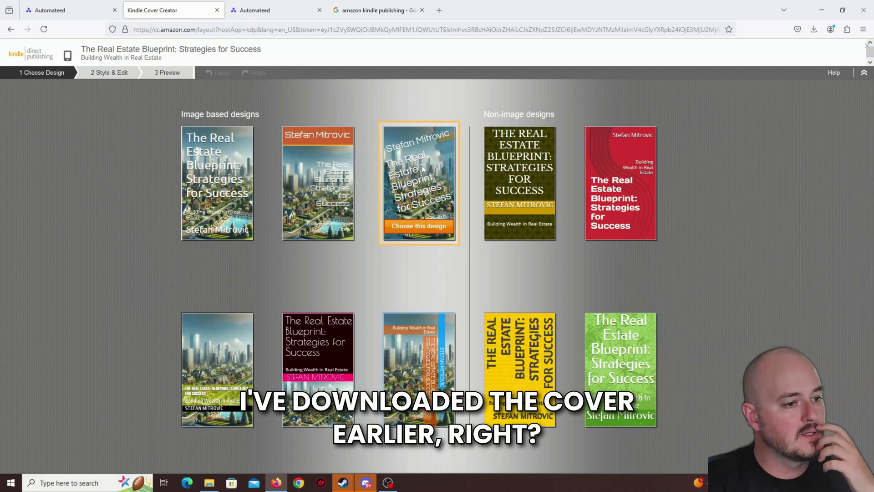
pyautogui.moveTo(223, 172)
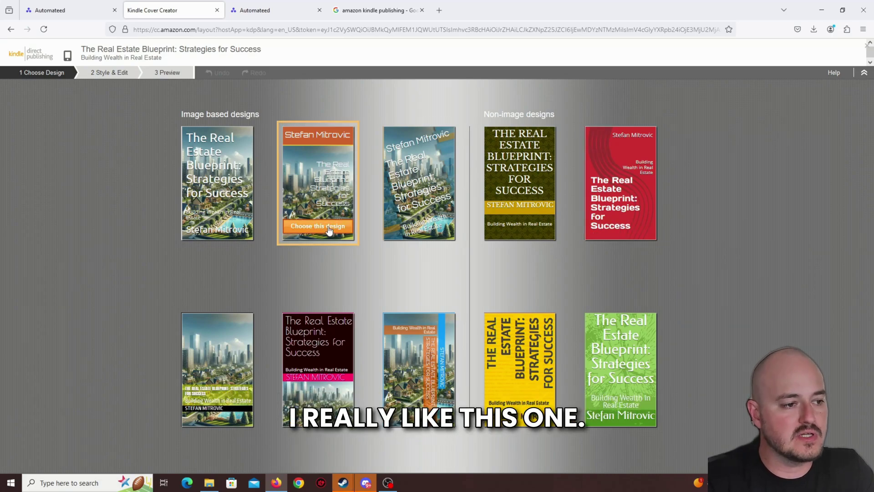
# Use the orange-author-band design, recolour its title text black, and preview the cover.
pyautogui.click(329, 230)
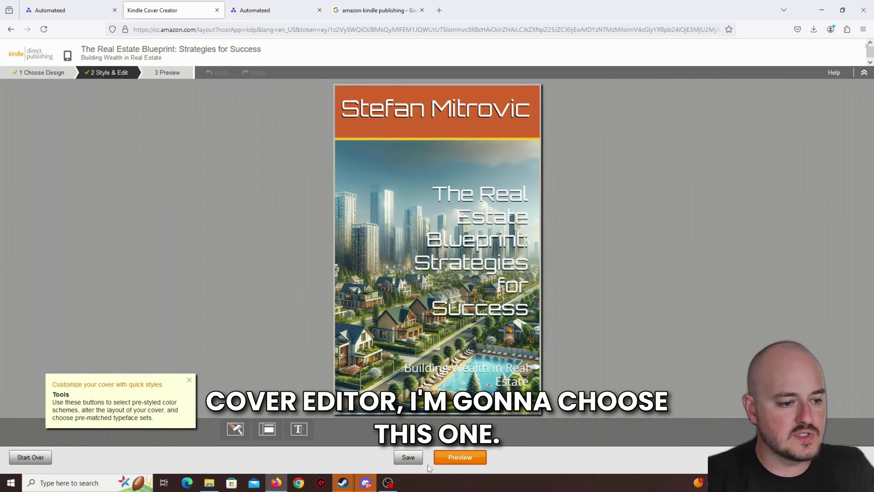
pyautogui.click(408, 460)
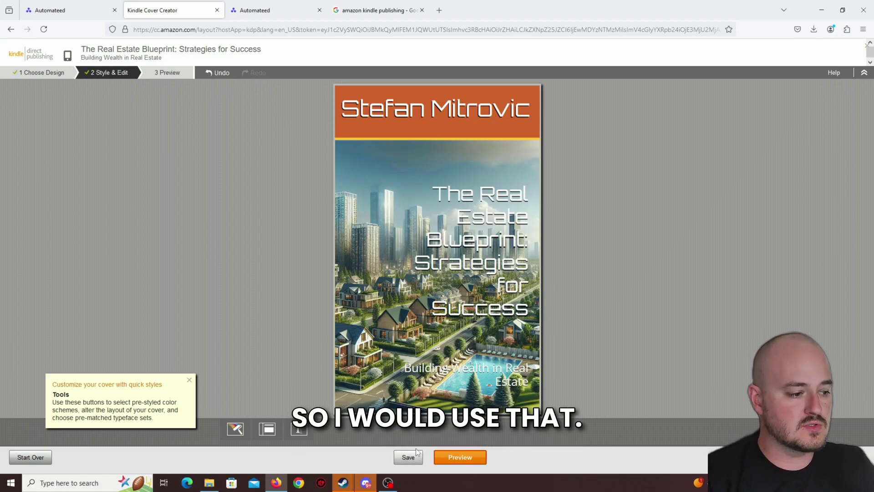
pyautogui.click(189, 380)
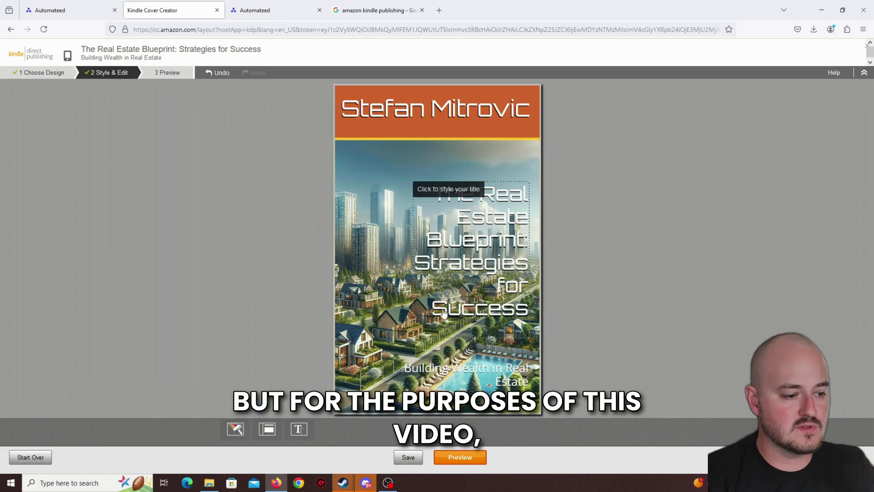
pyautogui.click(452, 272)
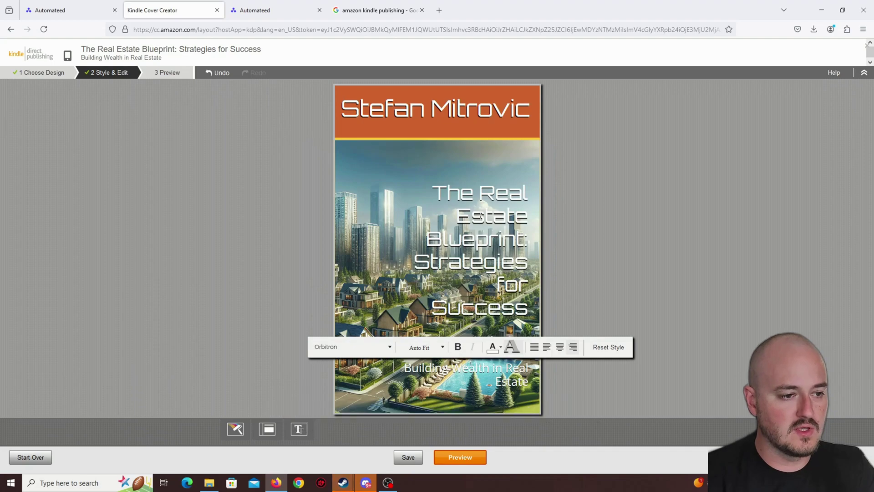
pyautogui.click(497, 349)
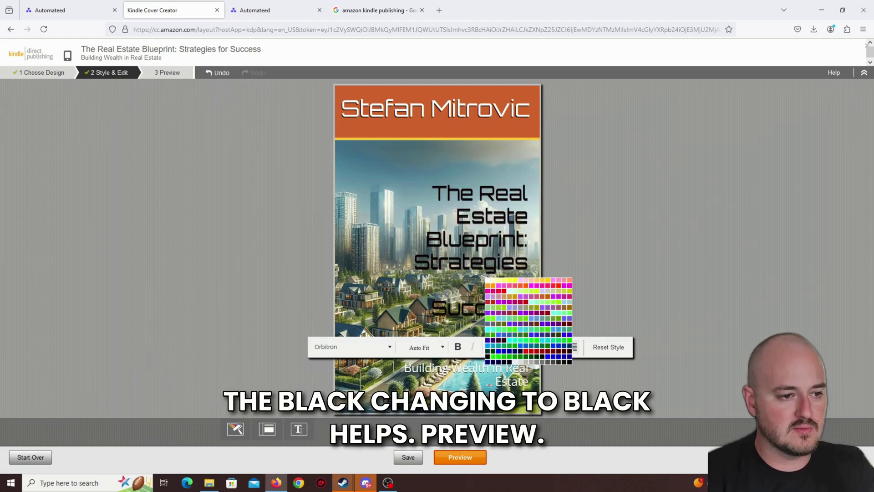
pyautogui.click(536, 236)
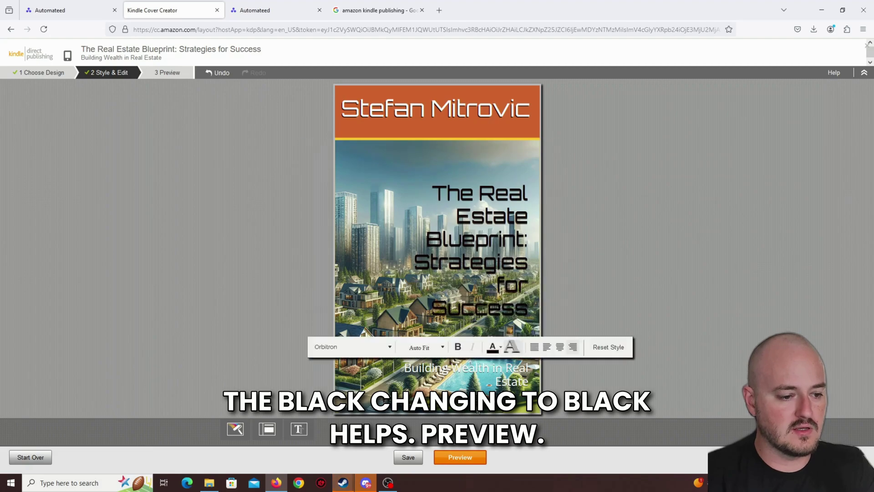
pyautogui.click(439, 458)
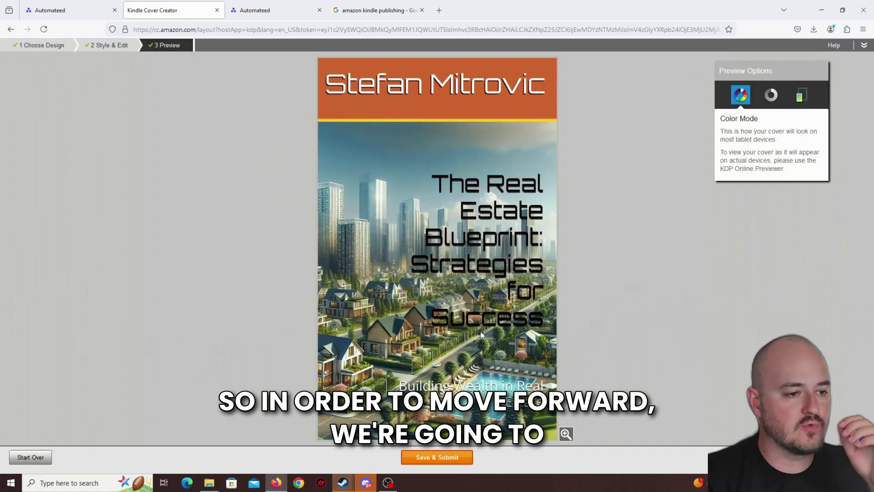
# Save and submit the designed city cover back to the KDP content page.
pyautogui.click(435, 460)
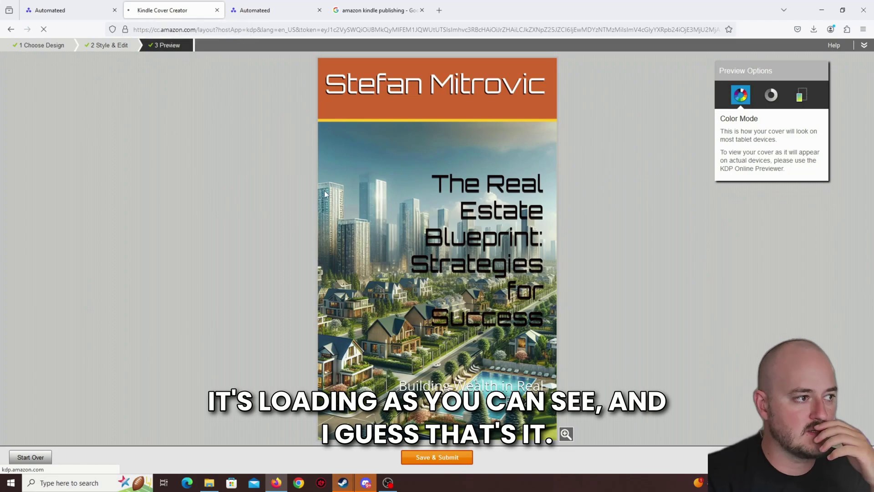
pyautogui.scroll(-5, 424, 200)
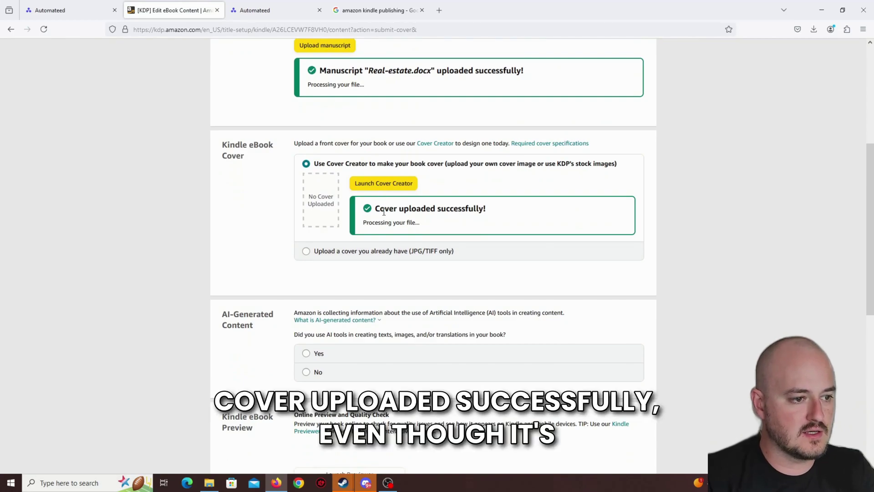
pyautogui.scroll(-2, 470, 211)
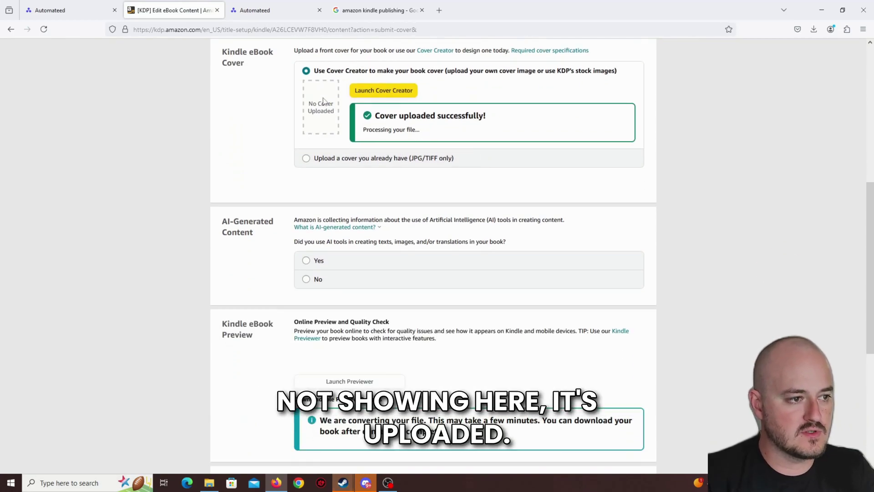
pyautogui.scroll(-1, 430, 174)
# Answer No to the AI-Generated Content question.
pyautogui.click(314, 233)
pyautogui.scroll(3, 410, 254)
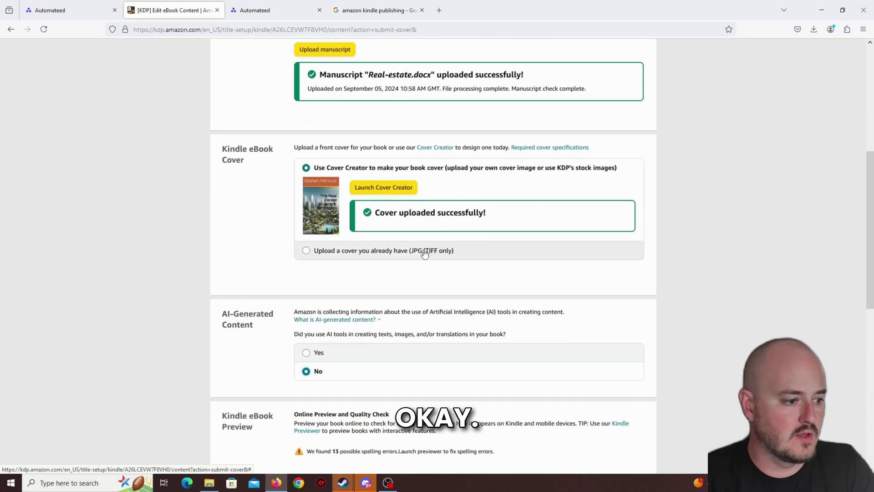
pyautogui.scroll(-1, 315, 286)
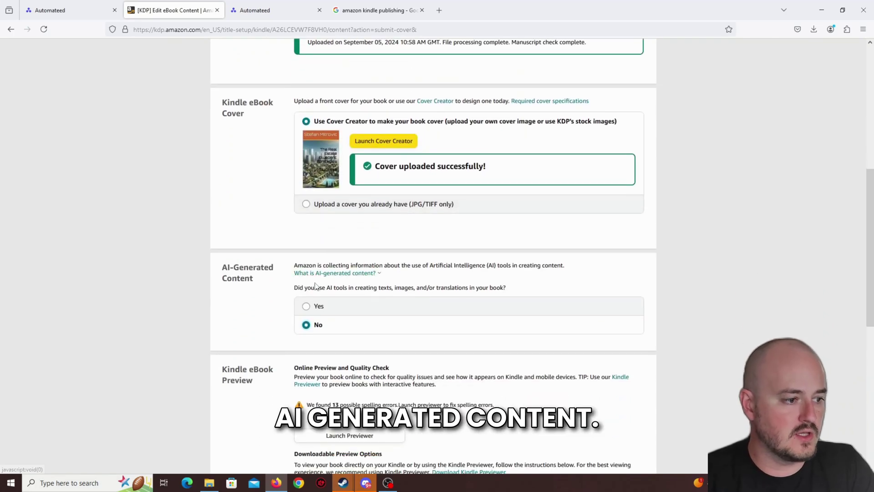
# Change the AI-content answer to Yes and set AI-generated Texts to None.
pyautogui.click(306, 306)
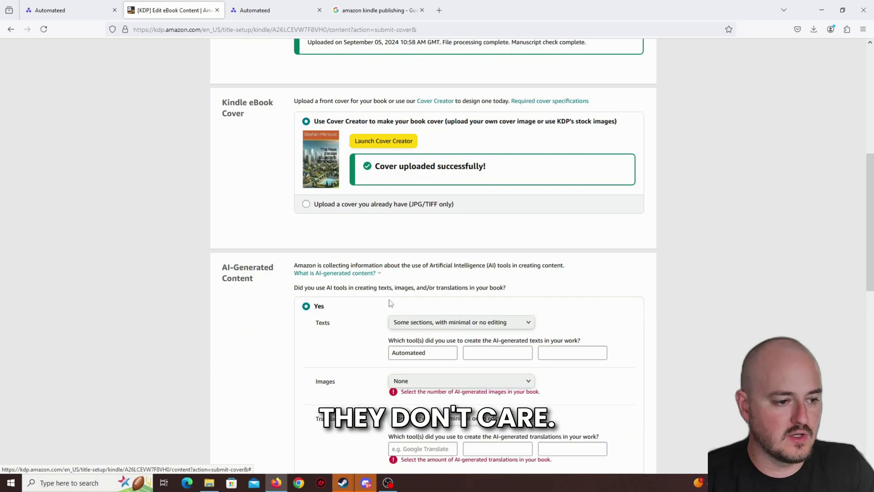
pyautogui.scroll(-3, 370, 282)
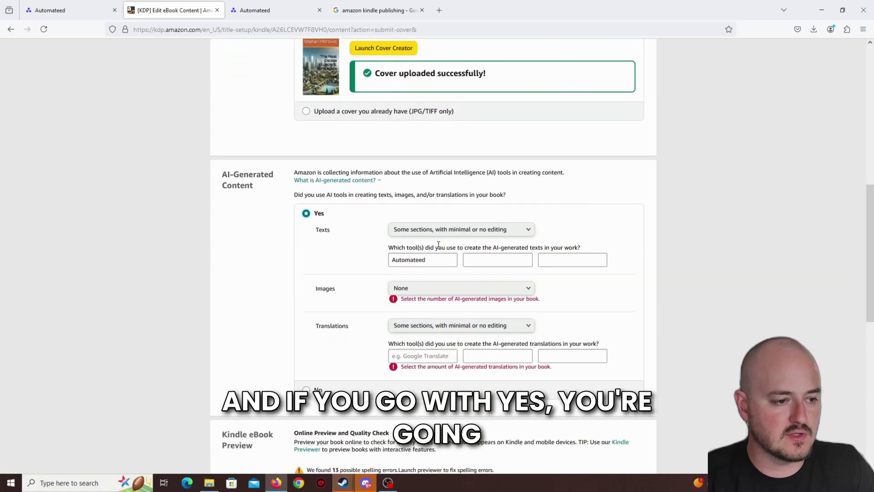
pyautogui.click(418, 289)
pyautogui.click(418, 291)
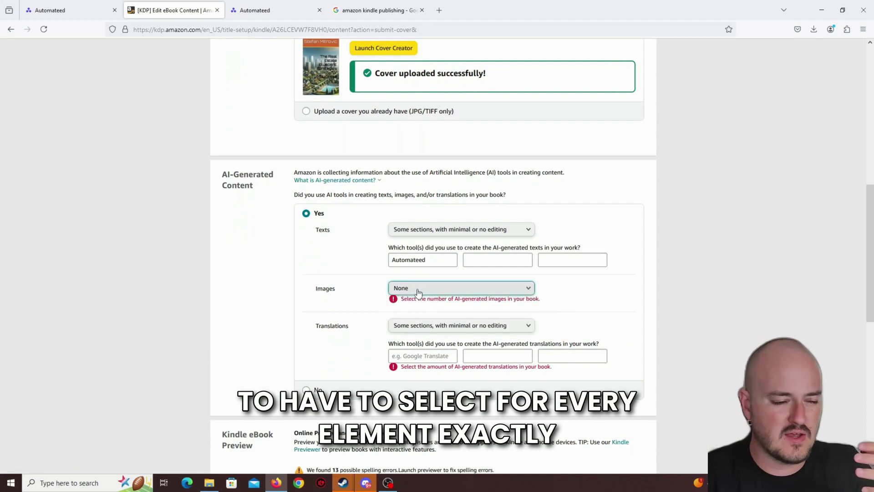
pyautogui.scroll(-3, 419, 291)
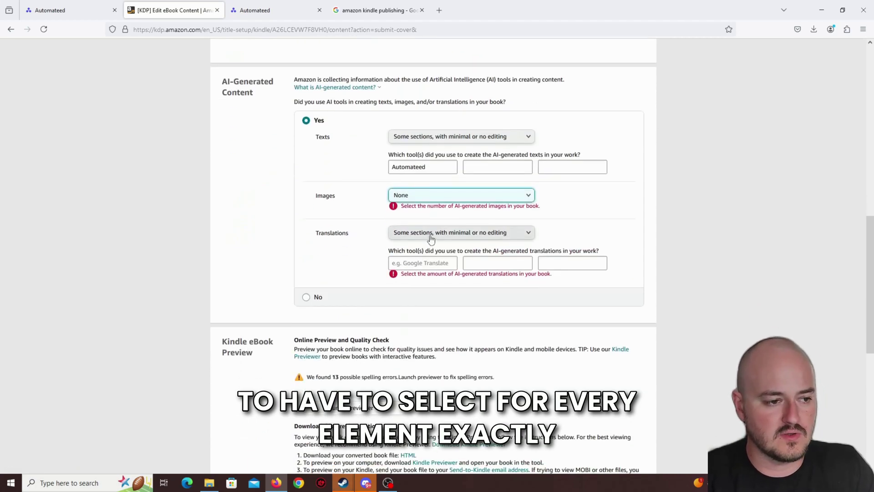
pyautogui.scroll(1, 430, 239)
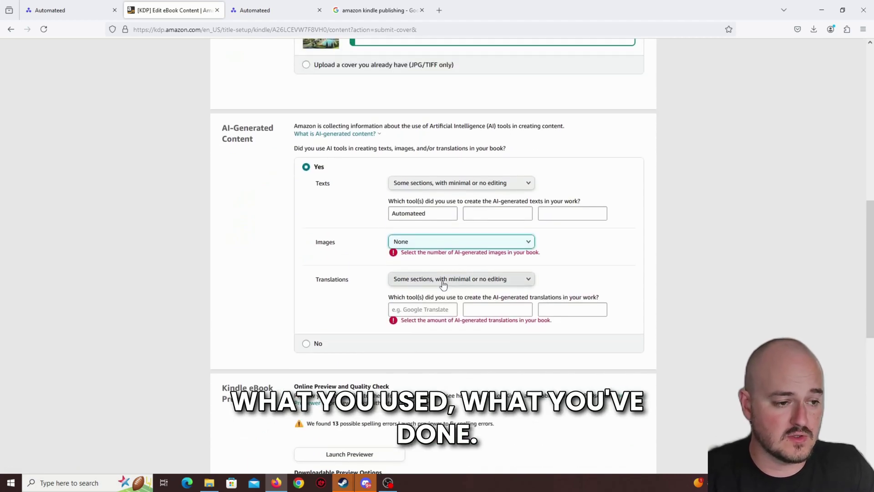
pyautogui.click(444, 188)
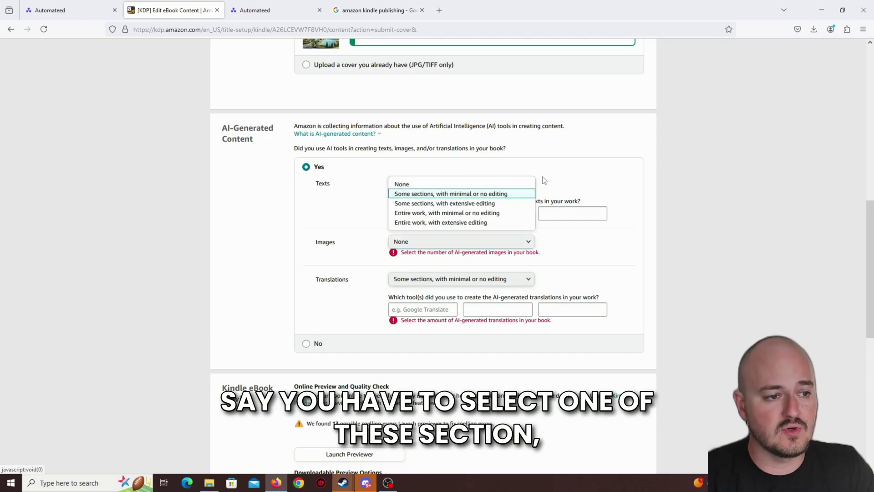
pyautogui.click(500, 190)
pyautogui.click(499, 190)
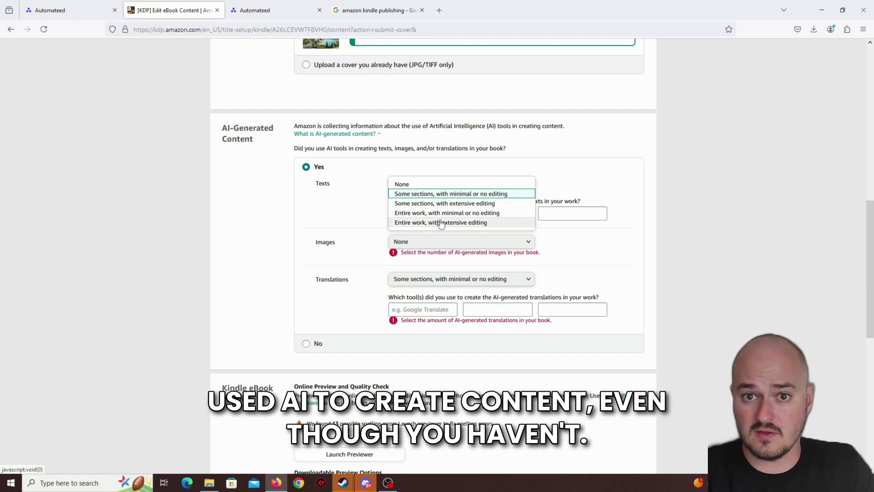
pyautogui.click(437, 184)
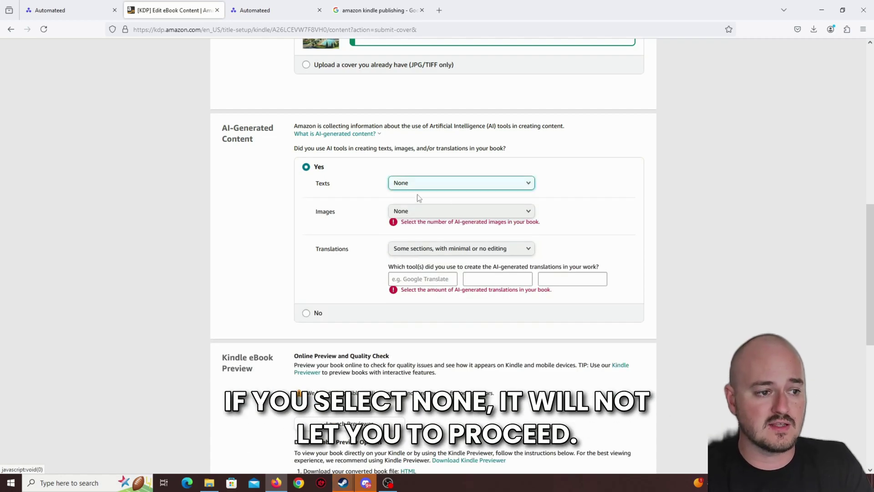
# Set Images to 'One or a few AI-generated images' made with dalle 3, and Translations to None.
pyautogui.click(435, 211)
pyautogui.click(562, 200)
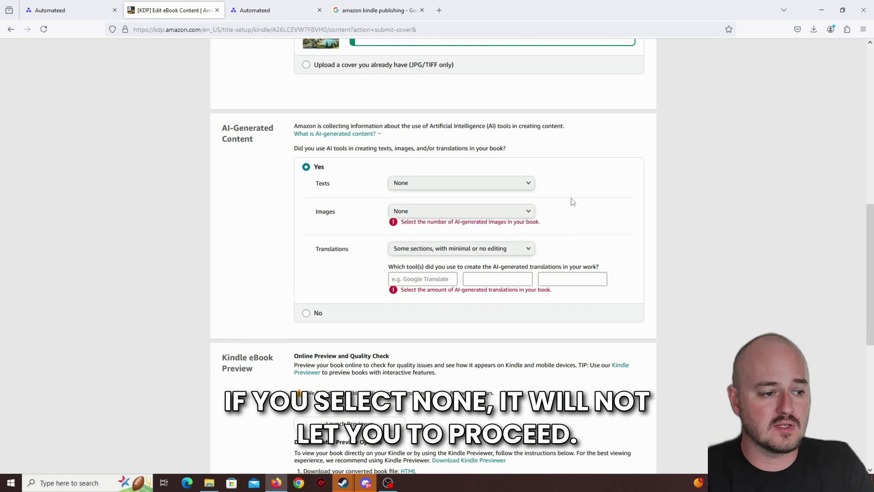
pyautogui.click(476, 214)
pyautogui.click(611, 218)
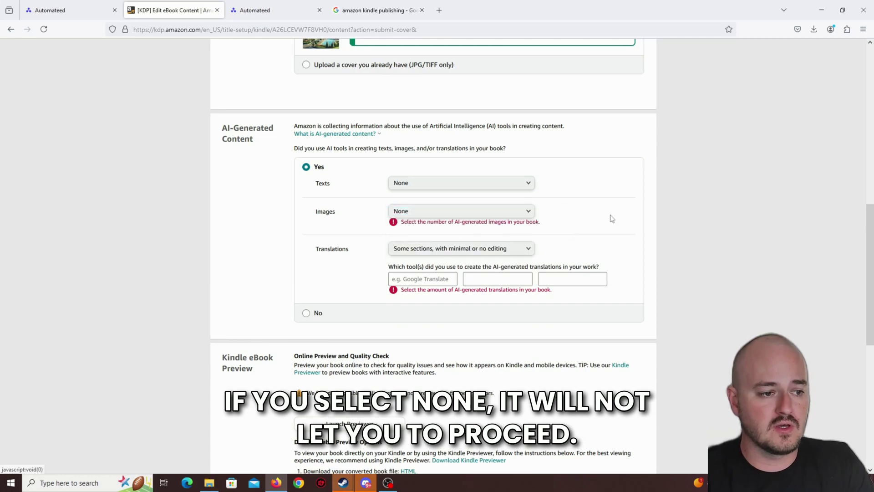
pyautogui.click(452, 249)
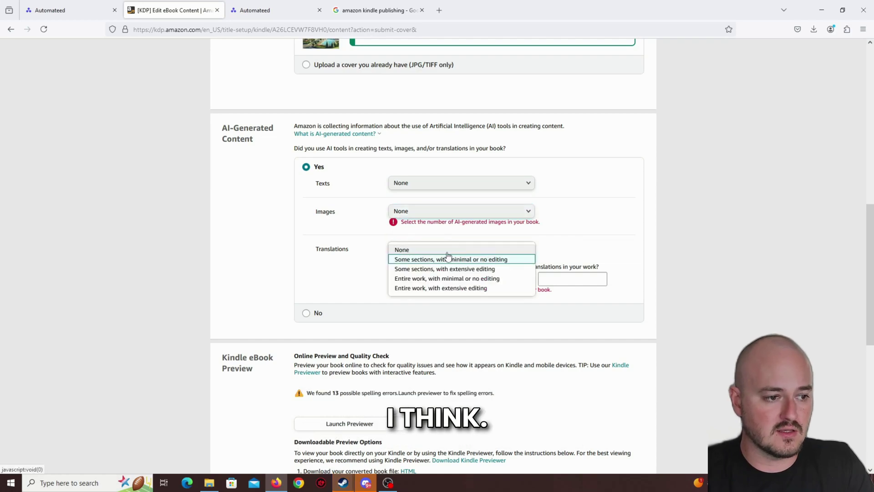
pyautogui.click(439, 214)
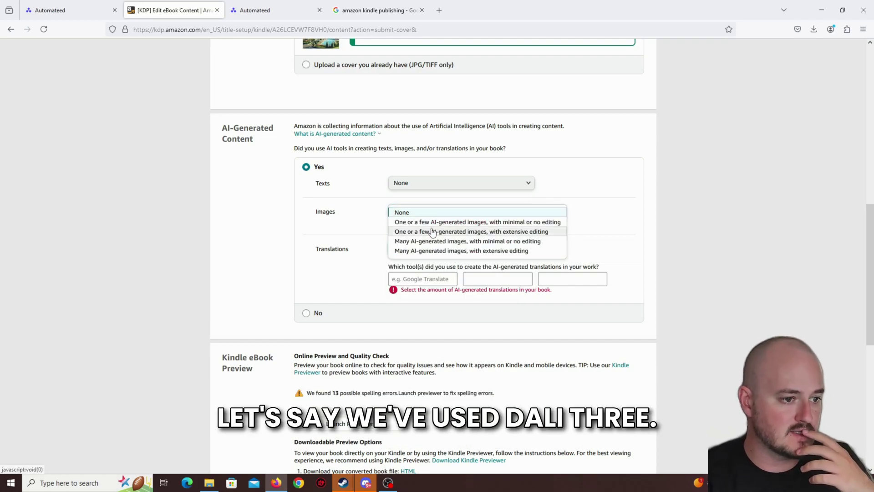
pyautogui.click(432, 220)
pyautogui.click(433, 238)
pyautogui.write('dalle 3')
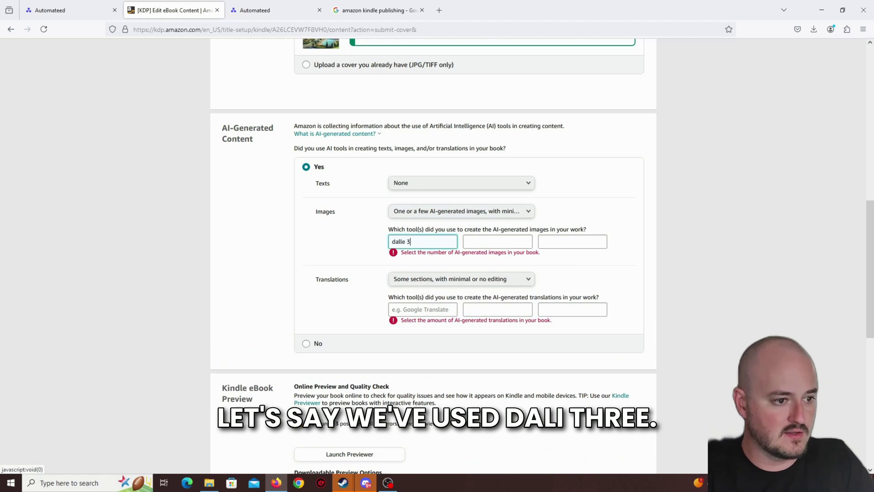
pyautogui.click(436, 278)
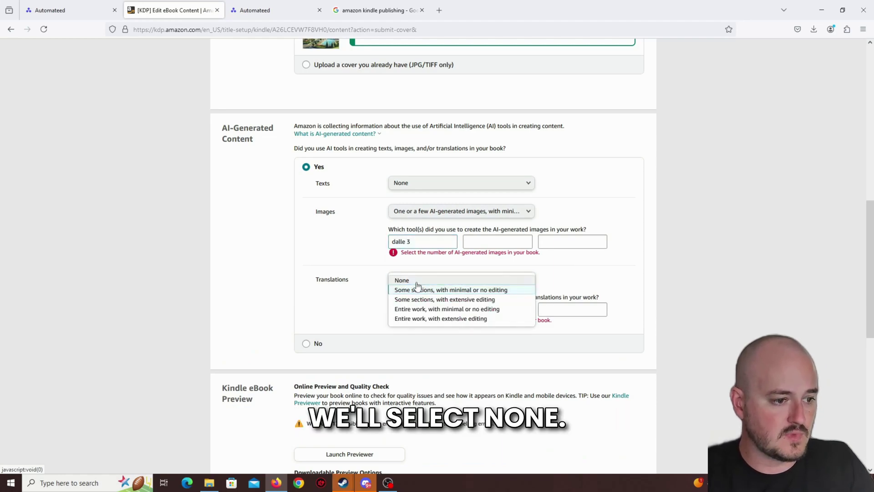
pyautogui.click(415, 282)
pyautogui.scroll(-2, 366, 320)
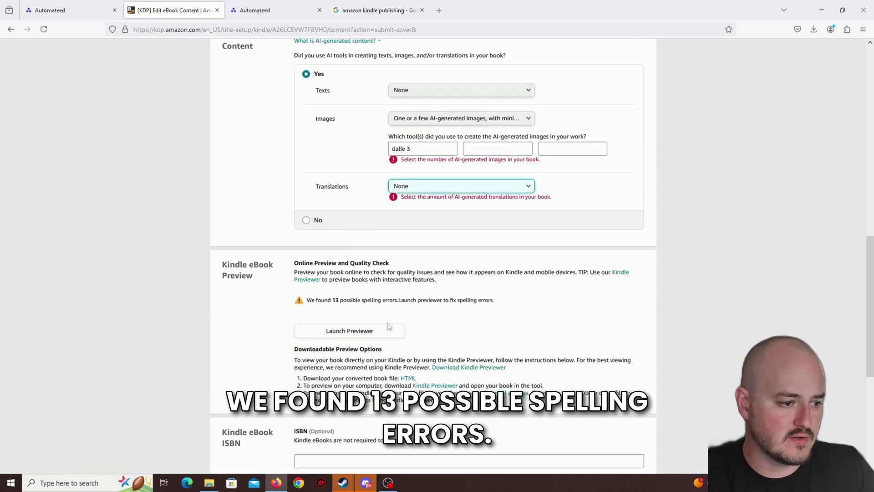
# Launch the online previewer and page to location 4, where the cover image appears broken.
pyautogui.click(359, 330)
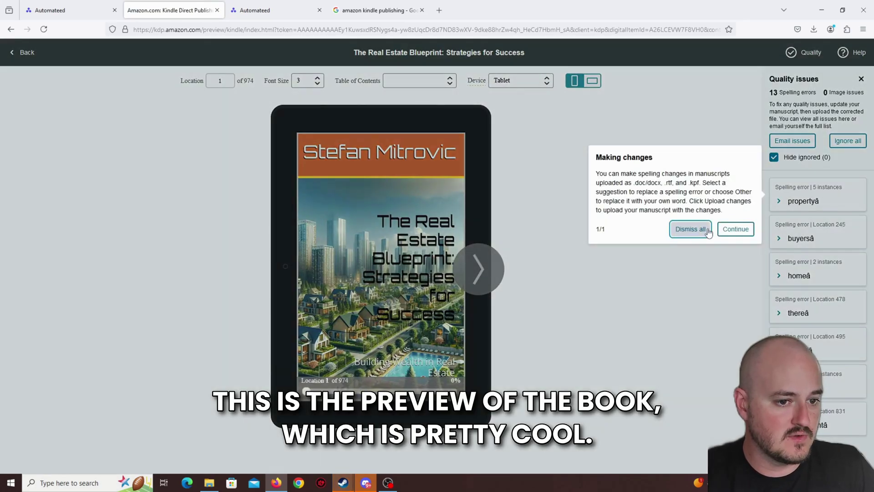
pyautogui.click(734, 230)
pyautogui.click(481, 271)
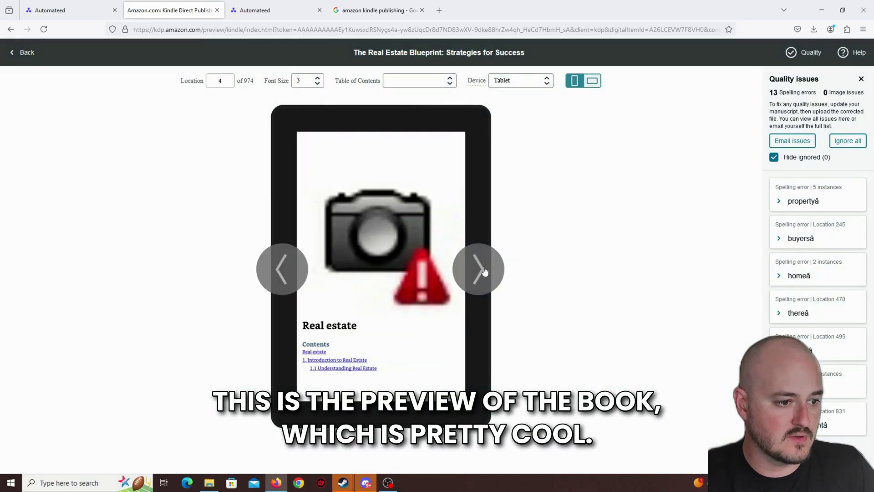
pyautogui.click(481, 271)
pyautogui.click(288, 267)
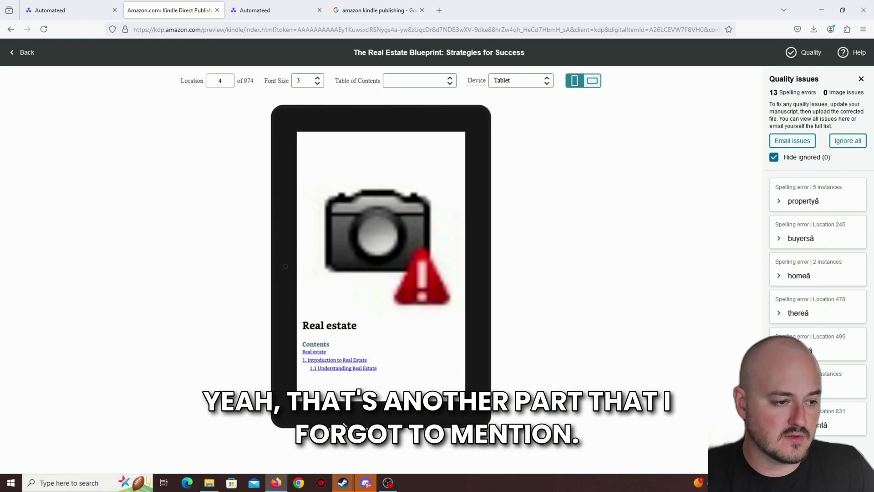
# Open the downloaded Real-estate.docx in Word and dismiss the activation prompt.
pyautogui.click(814, 30)
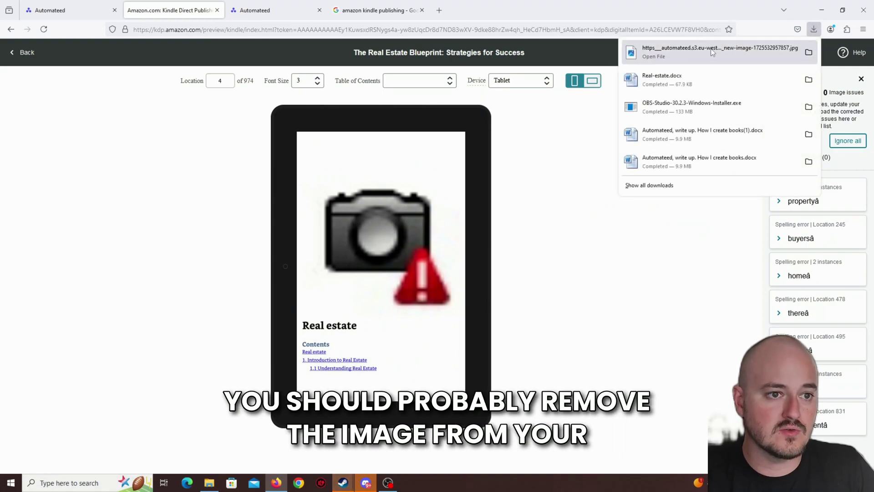
pyautogui.click(684, 75)
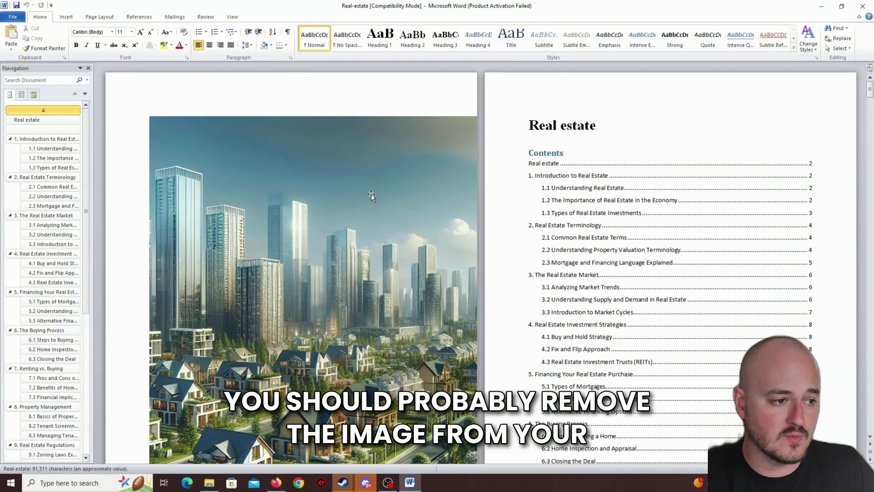
pyautogui.click(529, 327)
# Delete the cover image so page one starts with the Real estate title and Contents.
pyautogui.click(405, 218)
pyautogui.press('Delete')
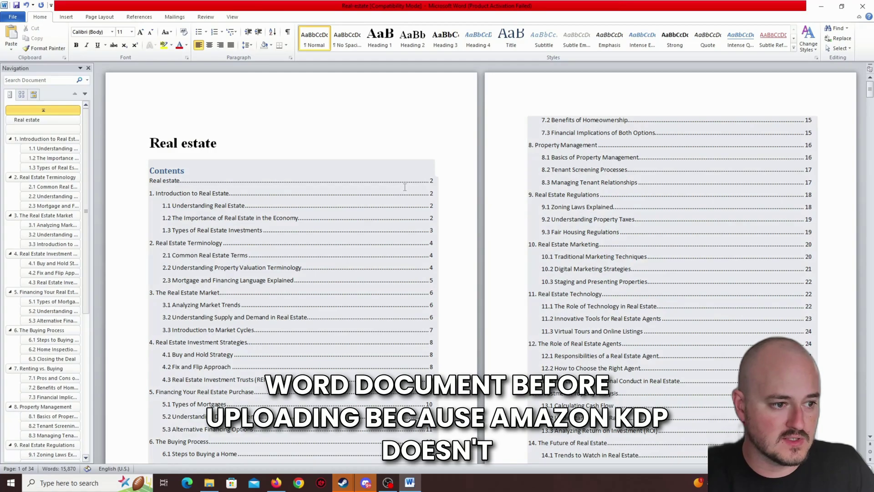
pyautogui.scroll(-8, 314, 143)
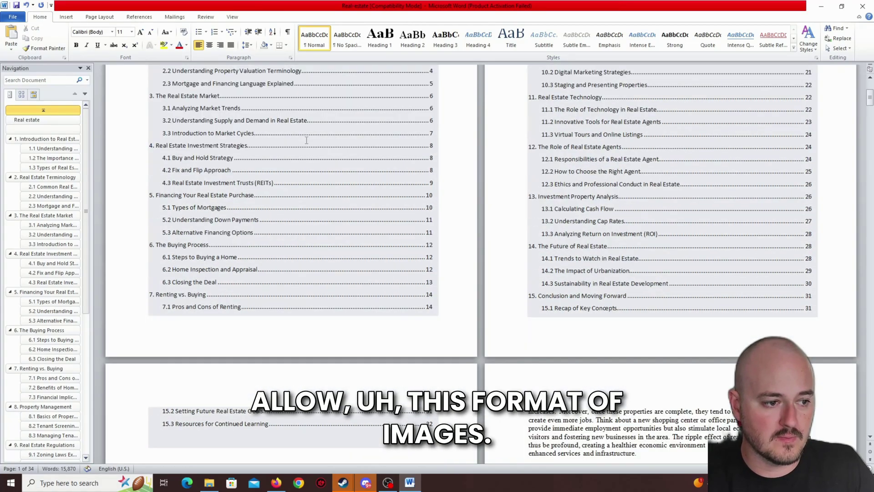
pyautogui.scroll(5, 314, 142)
pyautogui.scroll(4, 463, 165)
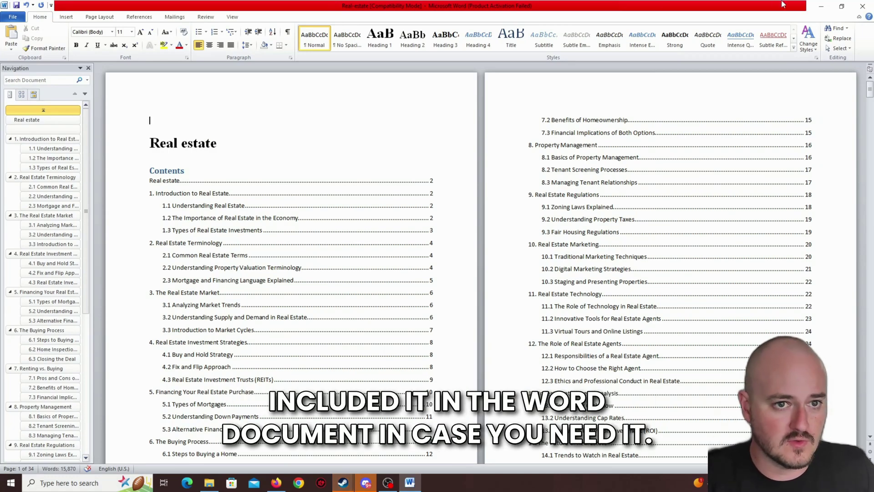
# Close Word and page through the previewer, including section 10.1 Traditional Marketing Techniques.
pyautogui.click(861, 6)
pyautogui.click(476, 265)
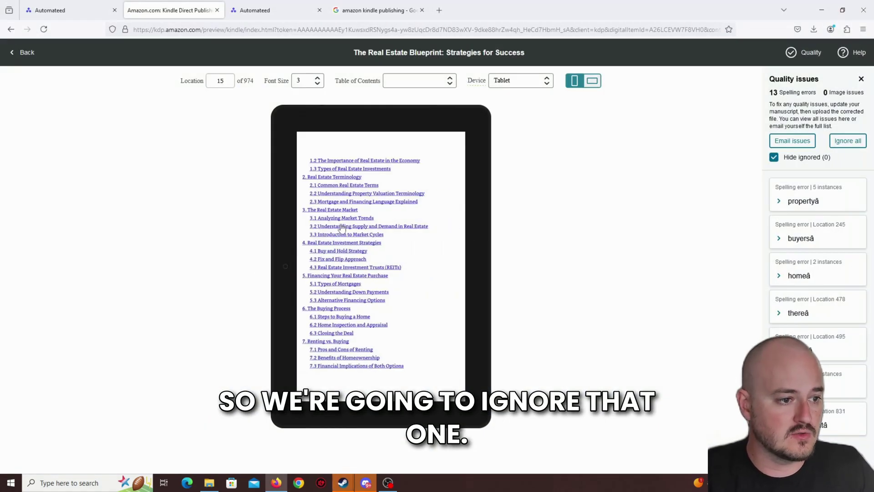
pyautogui.click(474, 266)
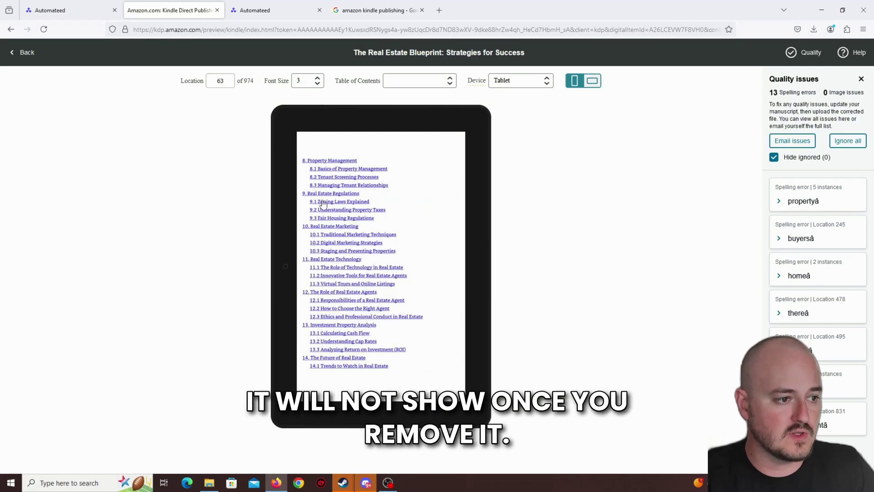
pyautogui.click(343, 234)
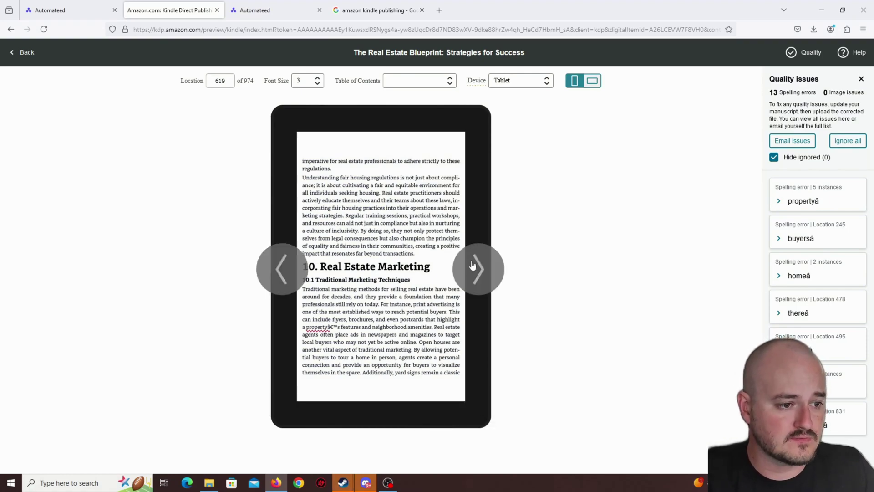
pyautogui.click(472, 268)
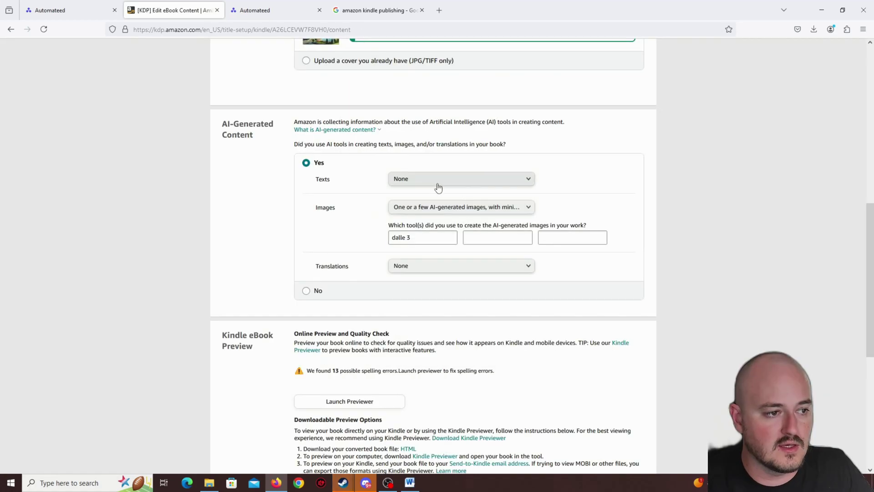
pyautogui.scroll(-6, 428, 187)
pyautogui.scroll(1, 422, 194)
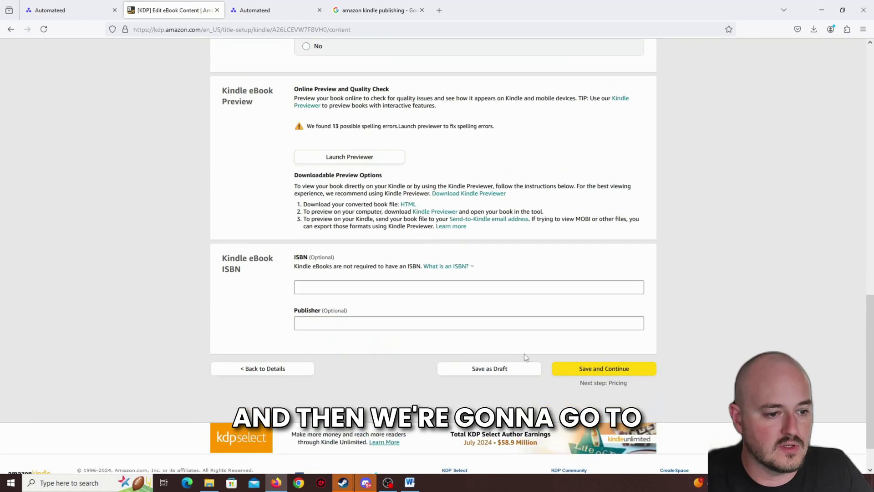
# Save the eBook content and continue to the Pricing page.
pyautogui.click(585, 367)
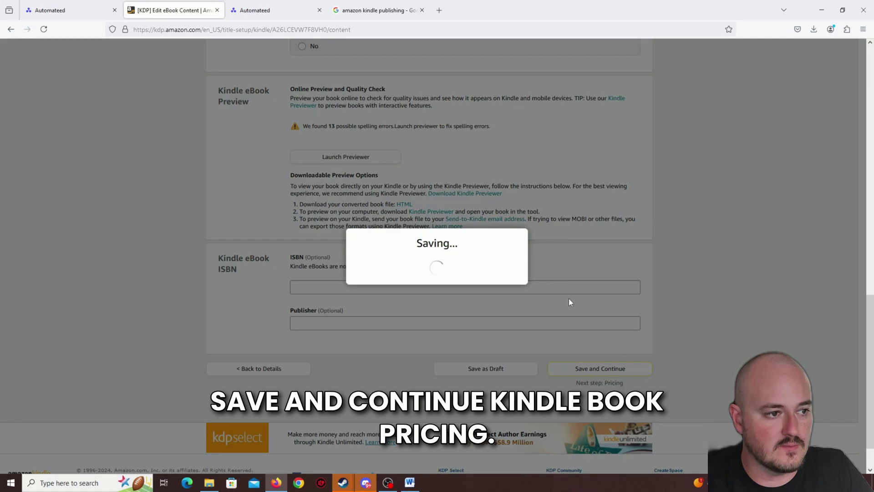
pyautogui.scroll(1, 569, 299)
pyautogui.scroll(5, 589, 214)
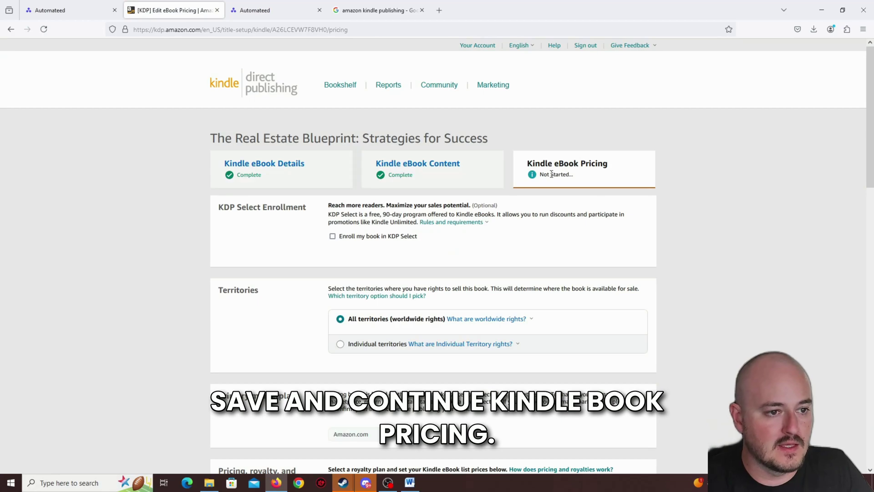
# Review the KDP Select rules and enroll the book in KDP Select.
pyautogui.scroll(-1, 552, 174)
pyautogui.click(471, 176)
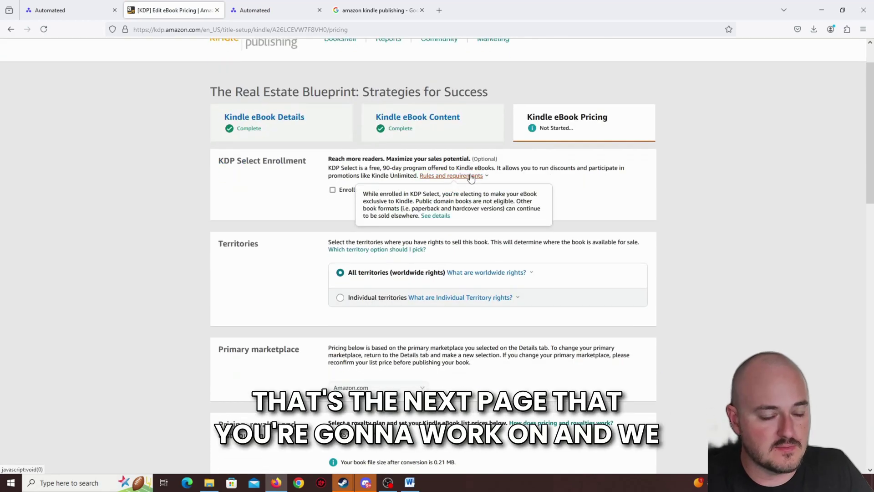
pyautogui.click(318, 196)
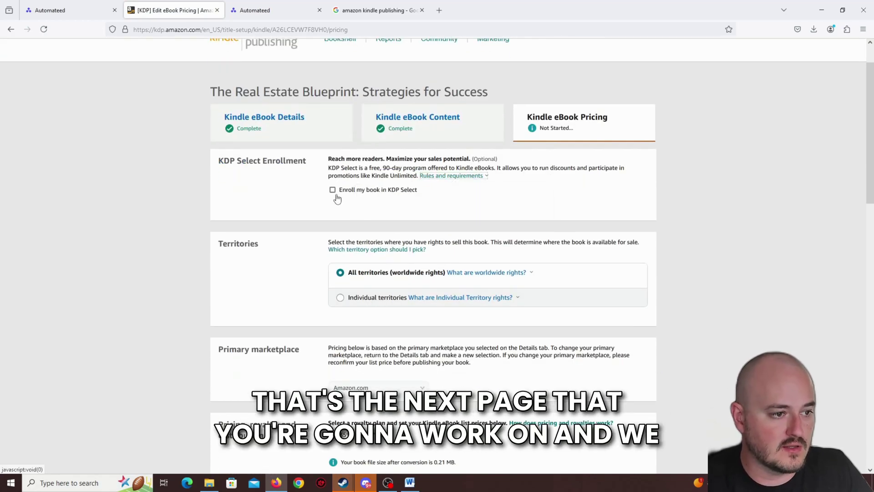
pyautogui.click(332, 190)
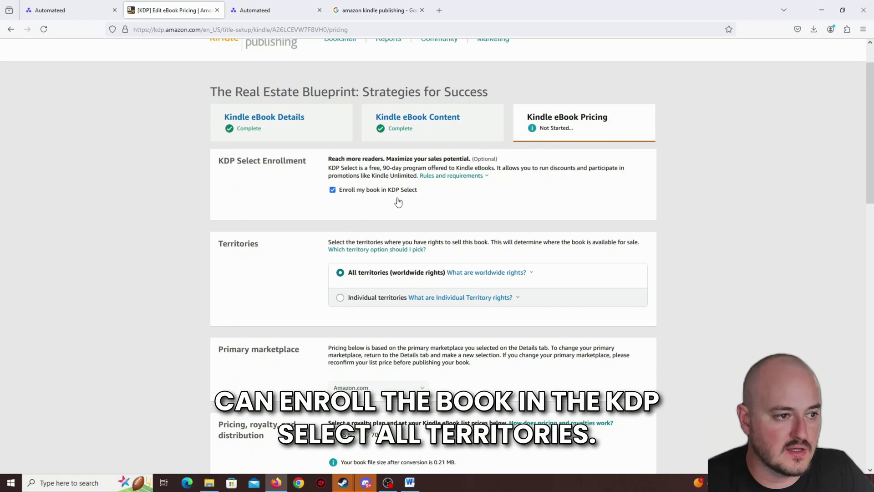
# Select the 35% royalty plan, keeping worldwide territories.
pyautogui.scroll(-2, 398, 199)
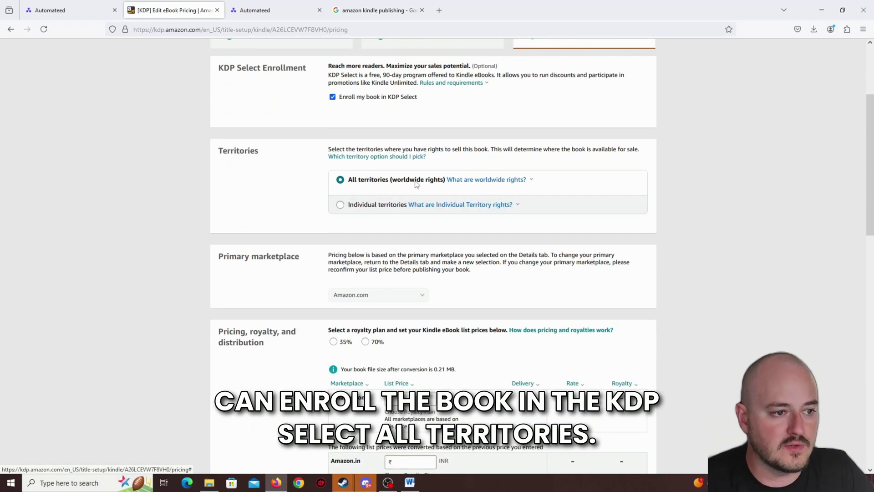
pyautogui.scroll(-2, 351, 230)
pyautogui.click(333, 248)
pyautogui.scroll(-1, 457, 255)
pyautogui.scroll(-1, 456, 256)
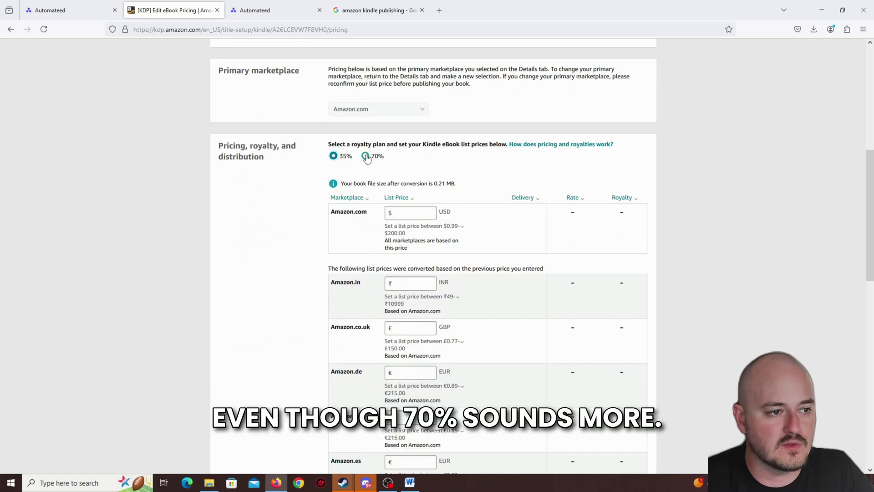
pyautogui.scroll(2, 455, 197)
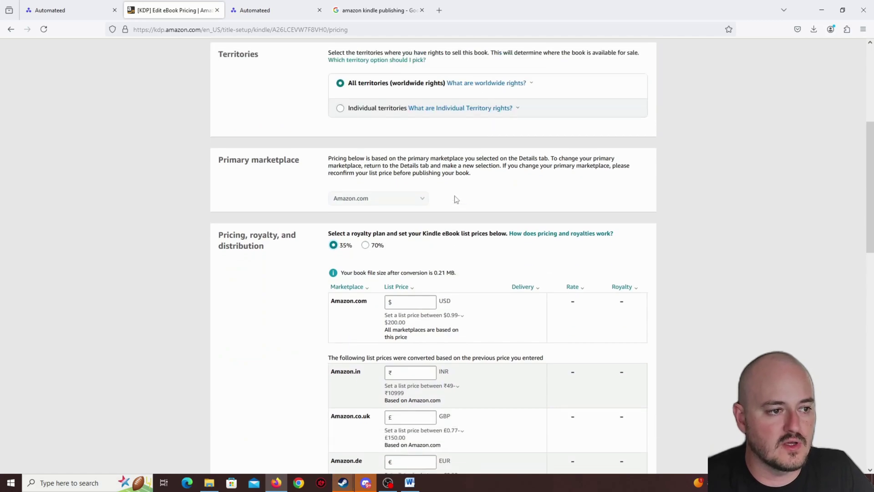
pyautogui.scroll(-2, 450, 194)
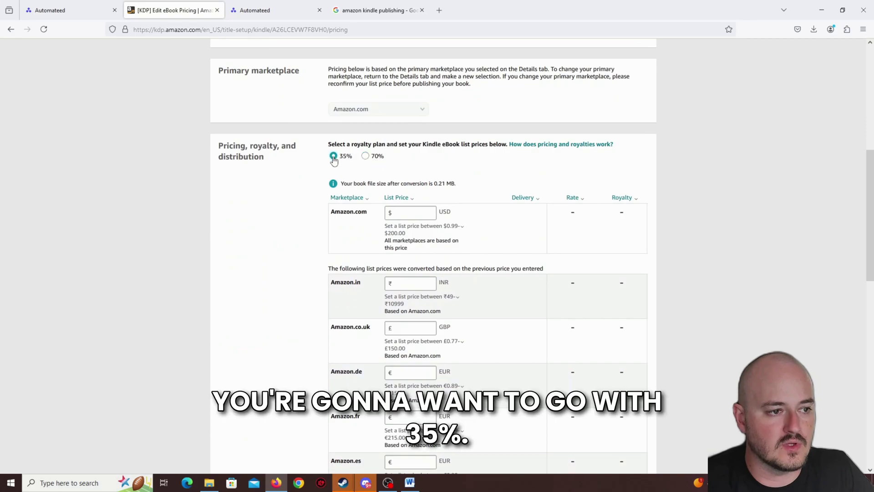
# Open 'How does pricing and royalties work?' as a Price Your Book tab and skim it.
pyautogui.middleClick(560, 144)
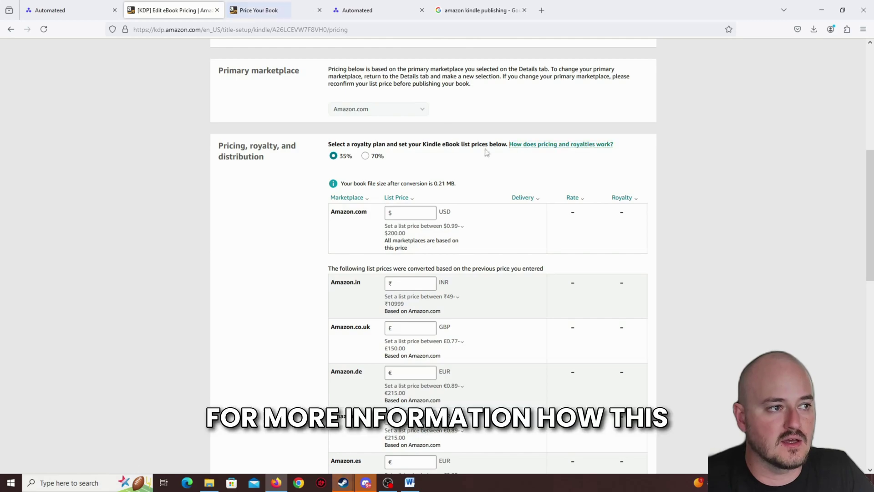
pyautogui.click(277, 9)
pyautogui.click(173, 10)
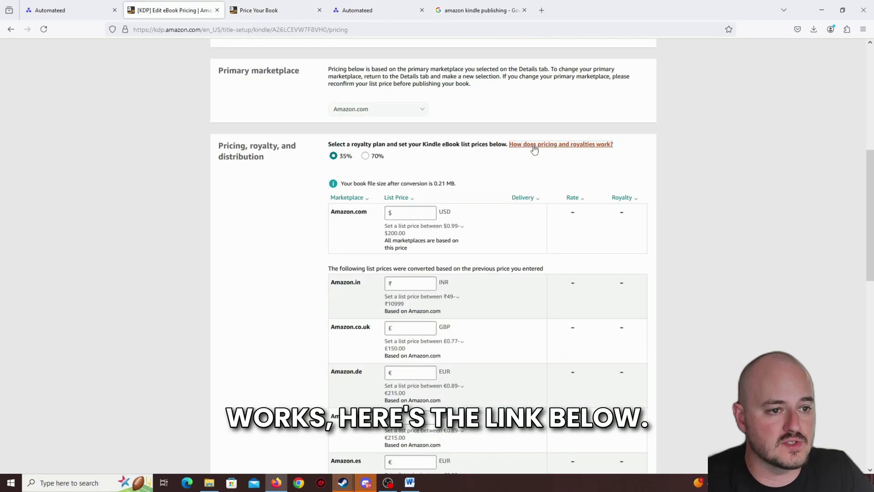
pyautogui.click(273, 10)
pyautogui.scroll(-8, 369, 248)
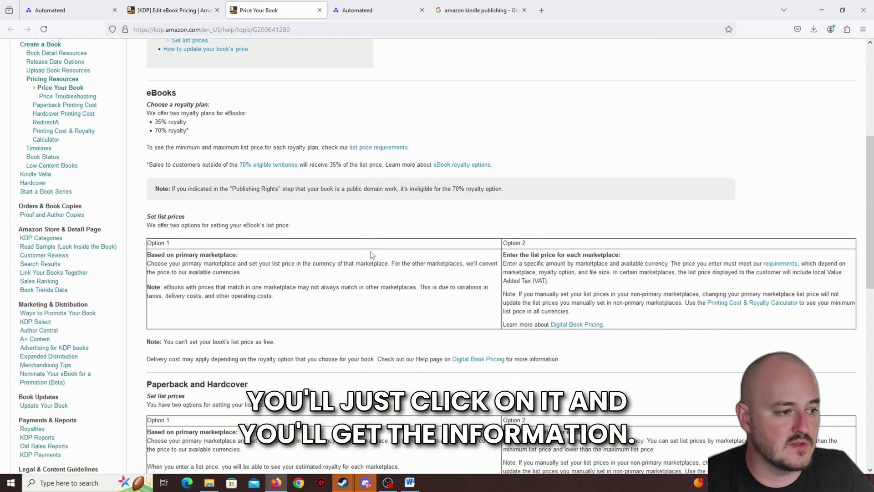
pyautogui.scroll(5, 386, 269)
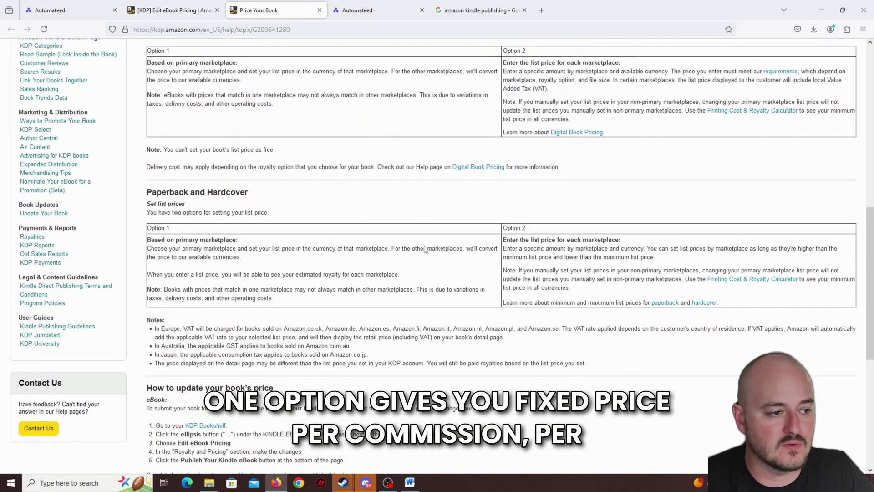
pyautogui.click(196, 8)
pyautogui.scroll(2, 446, 176)
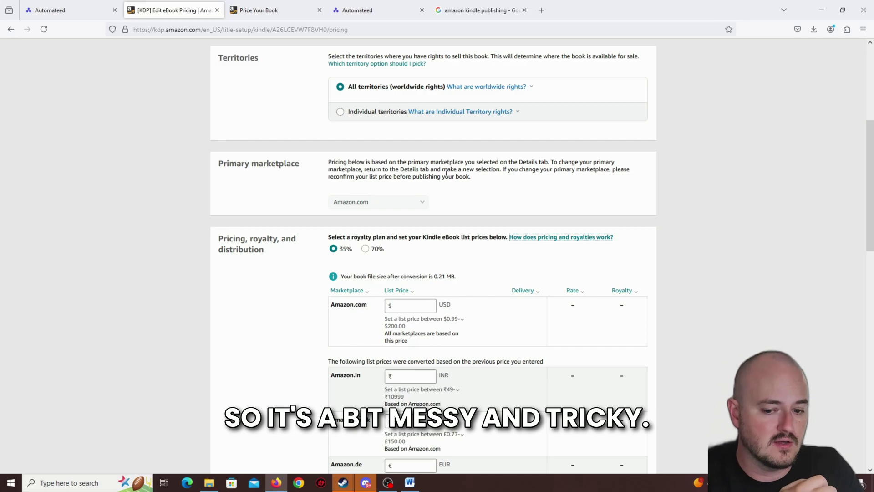
# Read more of the Price Your Book help, ending back on the eBook pricing form.
pyautogui.click(258, 10)
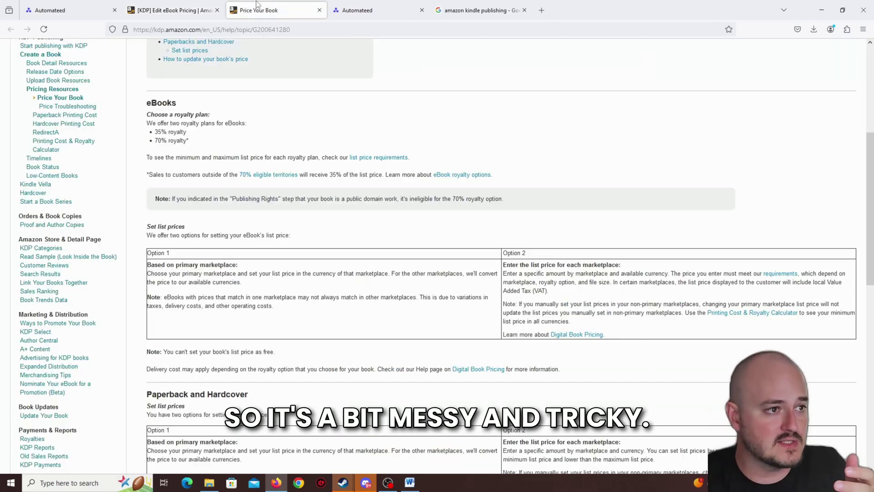
pyautogui.scroll(-6, 506, 191)
pyautogui.scroll(-4, 519, 203)
pyautogui.scroll(10, 501, 195)
pyautogui.scroll(3, 429, 173)
pyautogui.hotkey('ctrl', 'shift', 'Tab')
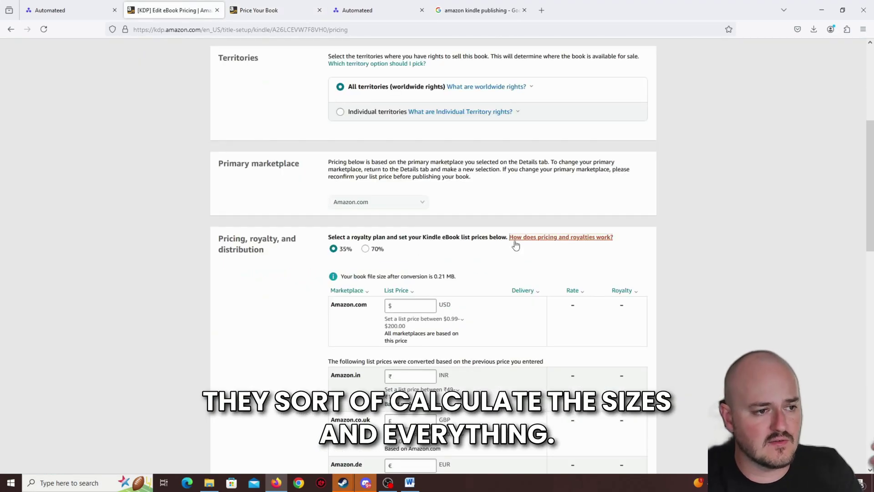
pyautogui.click(271, 10)
pyautogui.scroll(-5, 473, 214)
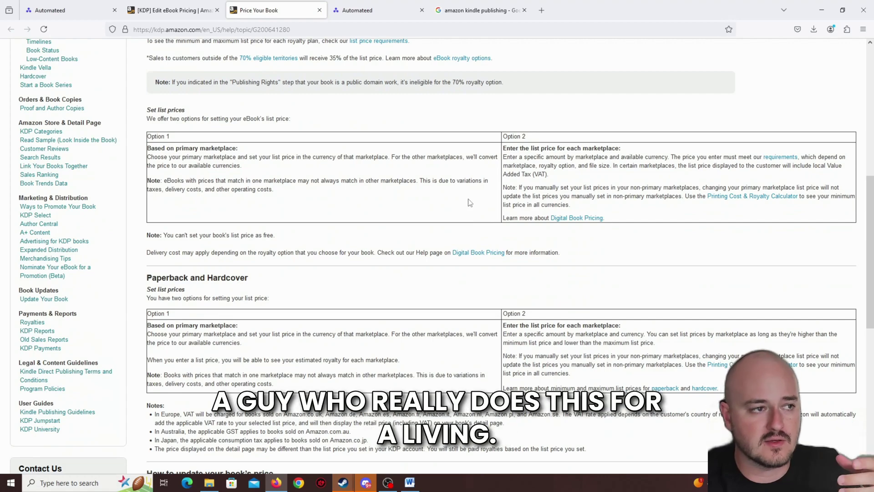
pyautogui.hotkey('ctrl', 'shift', 'Tab')
pyautogui.scroll(3, 421, 148)
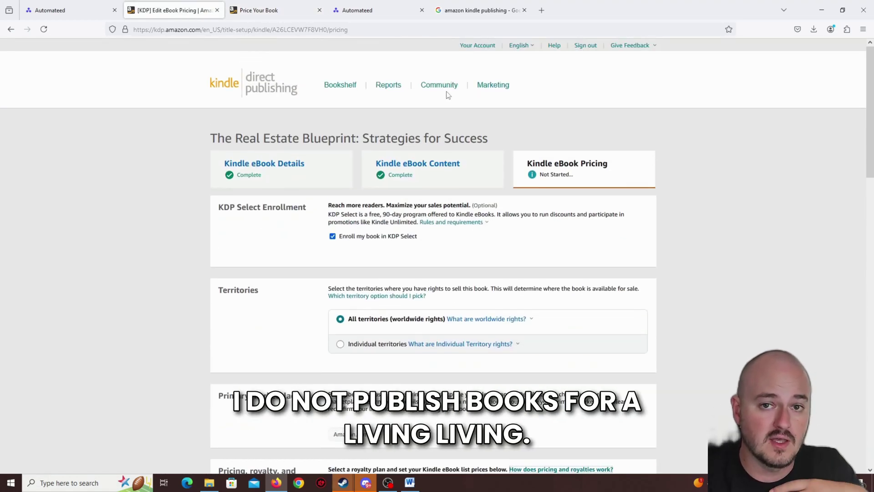
pyautogui.scroll(-3, 473, 150)
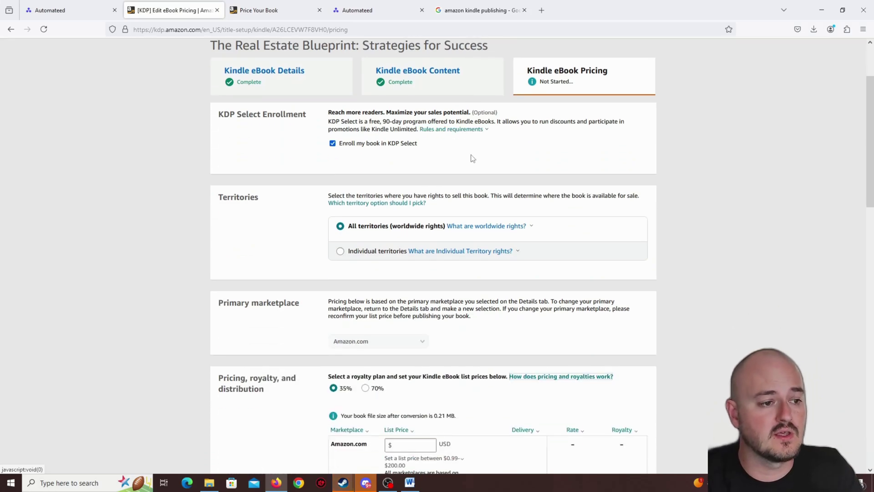
# Enter a $7 USD list price for Amaz.com after checking the list price explanation.
pyautogui.scroll(3, 471, 157)
pyautogui.scroll(-6, 470, 159)
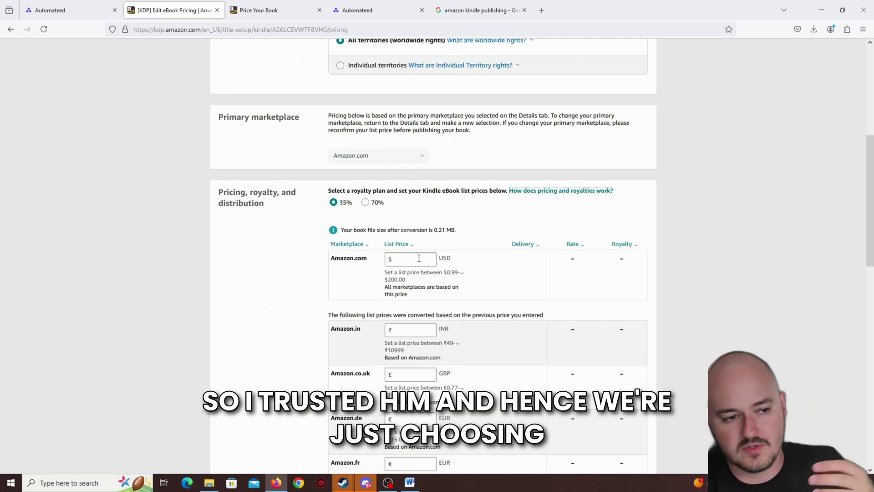
pyautogui.click(396, 244)
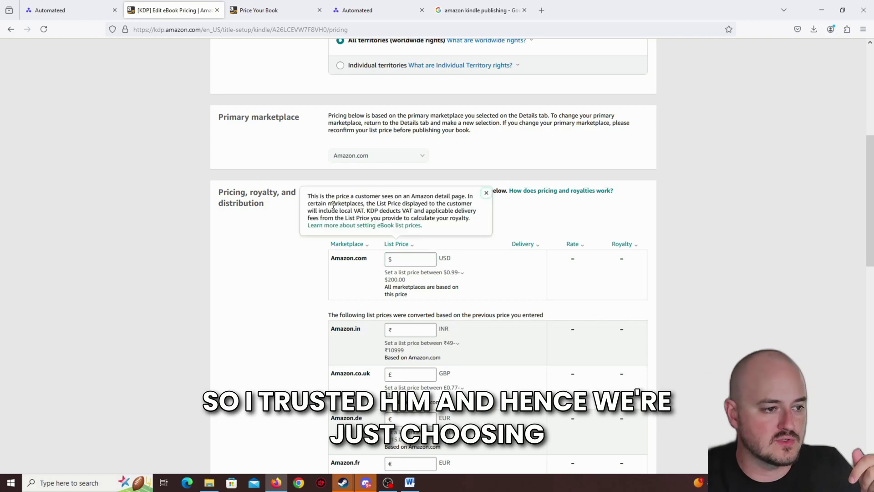
pyautogui.click(253, 227)
pyautogui.click(415, 263)
pyautogui.write('7')
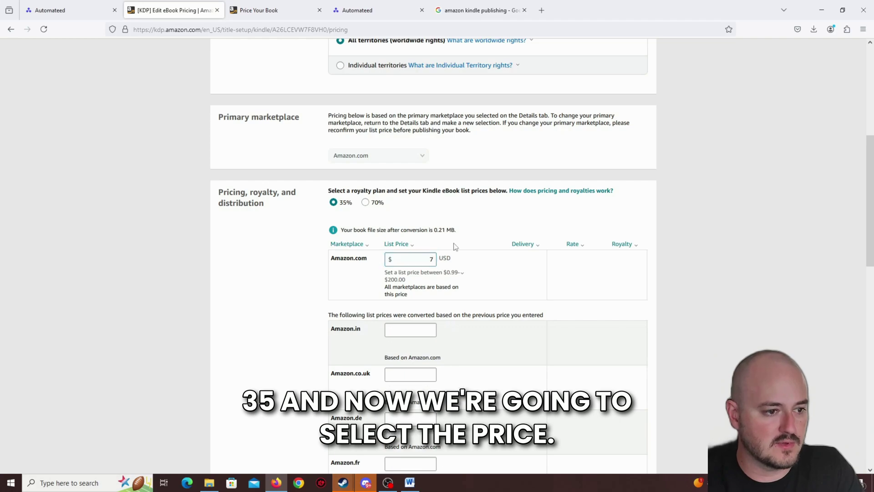
# Check Amazon.com's allowed price range and the converted marketplace prices.
pyautogui.scroll(-2, 450, 248)
pyautogui.click(438, 247)
pyautogui.click(419, 240)
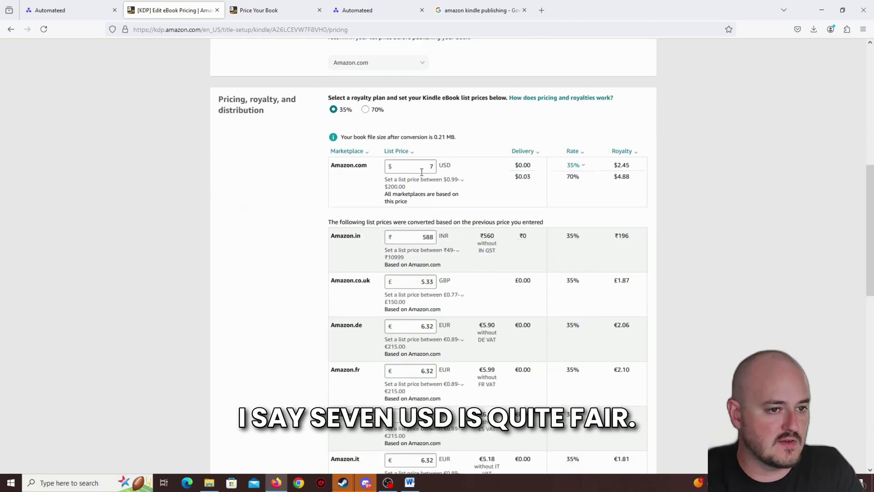
pyautogui.scroll(-2, 422, 230)
pyautogui.scroll(1, 422, 172)
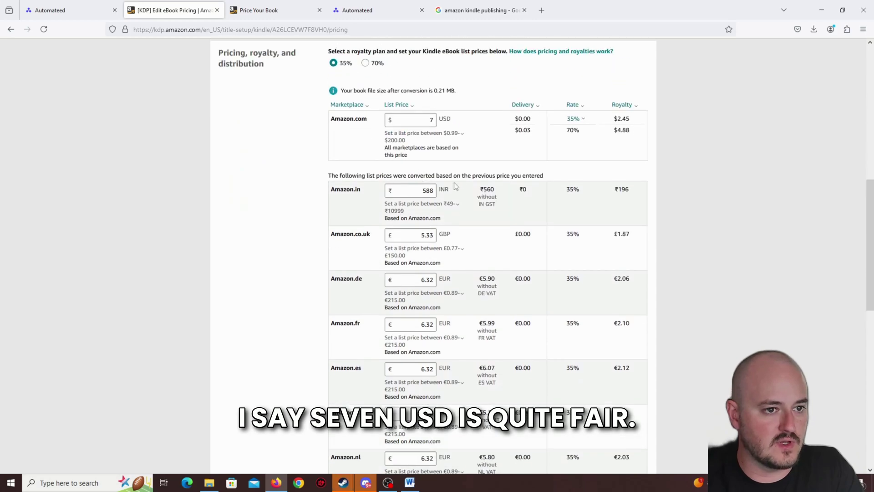
pyautogui.scroll(-15, 455, 191)
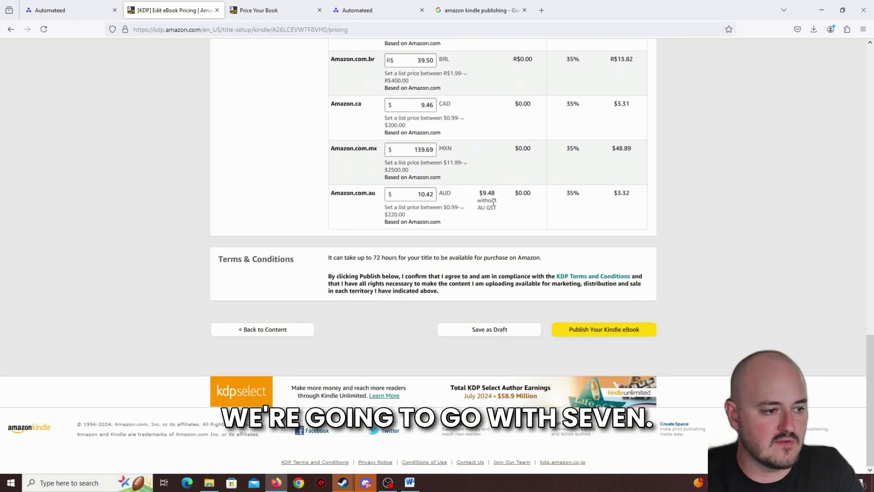
# Publish the ebook and highlight The Real Estate Blueprint title and 72-hour notice.
pyautogui.click(578, 334)
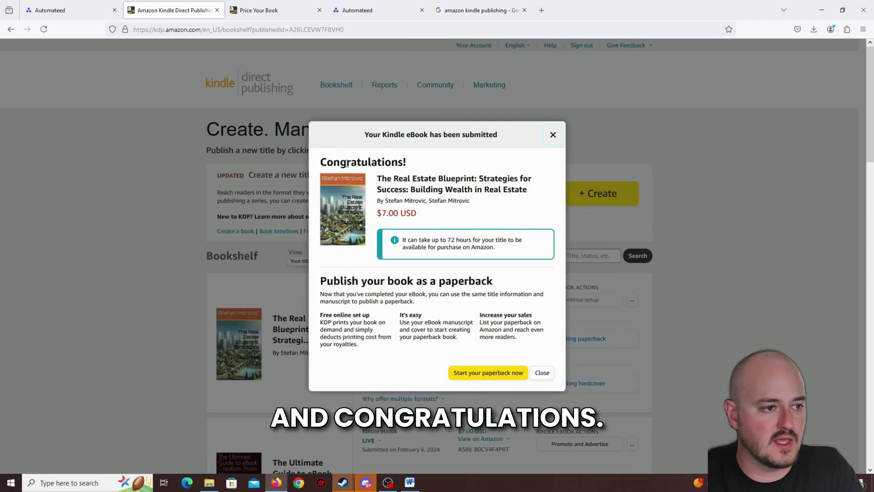
pyautogui.moveTo(338, 161); pyautogui.dragTo(430, 178)
pyautogui.doubleClick(456, 178)
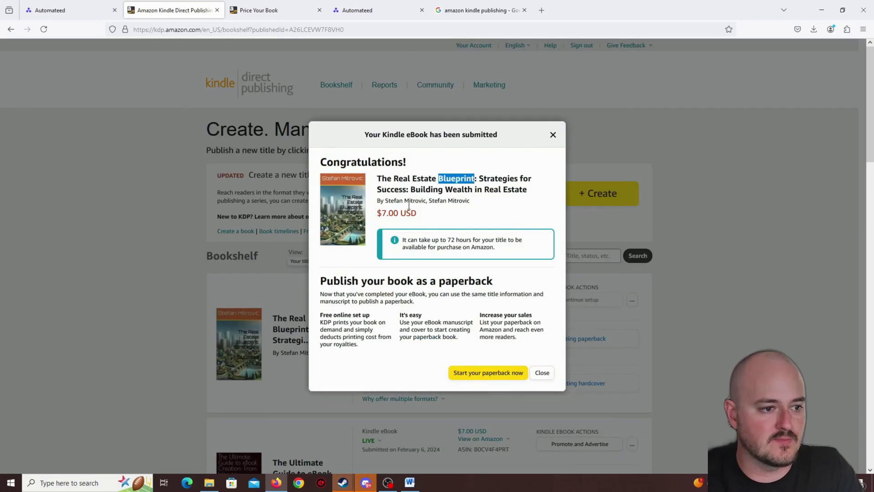
pyautogui.moveTo(411, 239)
pyautogui.mouseDown()
pyautogui.moveTo(482, 241)
pyautogui.moveTo(499, 252)
pyautogui.moveTo(402, 239)
pyautogui.mouseUp()
pyautogui.click(505, 251)
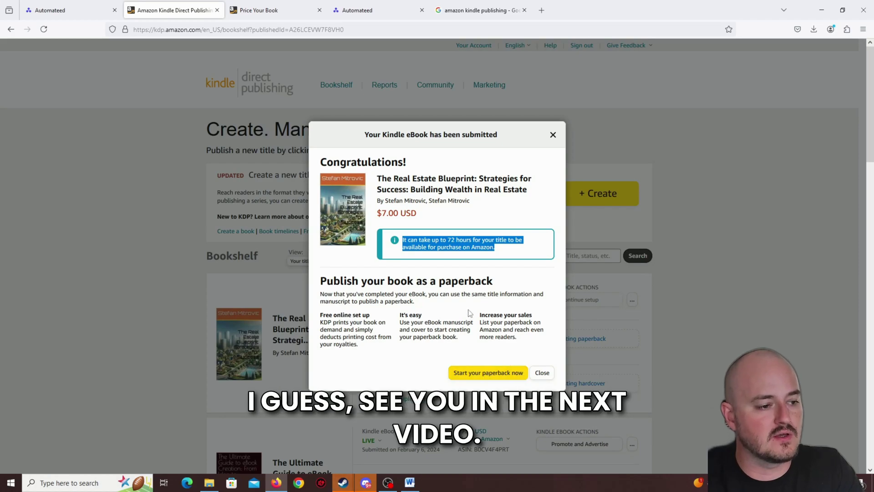
# Close the confirmation and check The Real Estate Blueprint shows In Review at $7.00 USD.
pyautogui.click(552, 135)
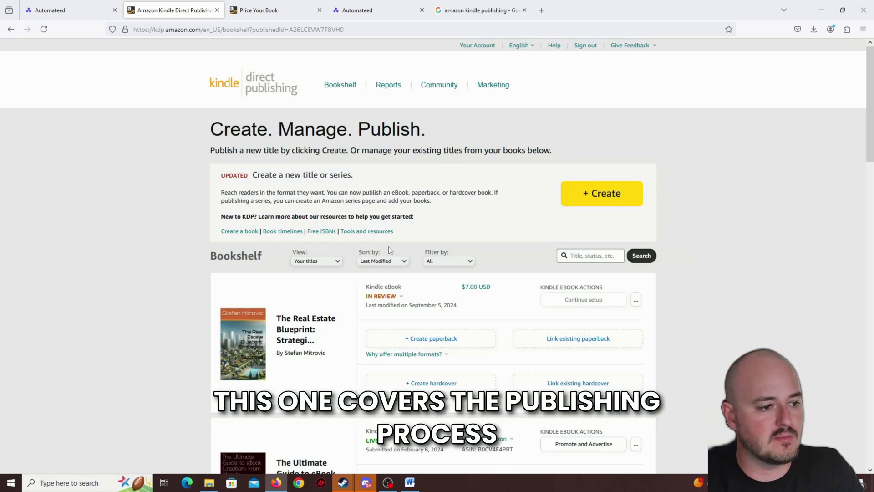
pyautogui.scroll(-2, 390, 243)
pyautogui.scroll(2, 418, 219)
pyautogui.scroll(-2, 443, 191)
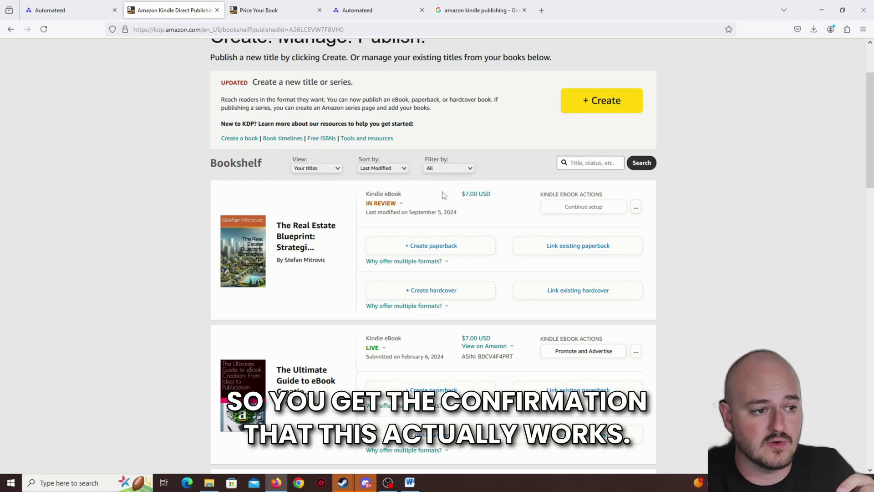
pyautogui.scroll(2, 398, 144)
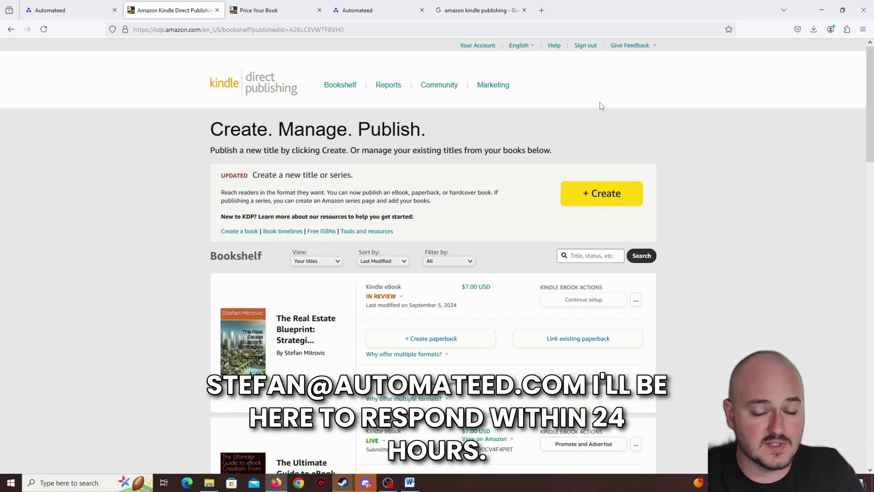
pyautogui.scroll(-3, 598, 108)
pyautogui.scroll(3, 587, 154)
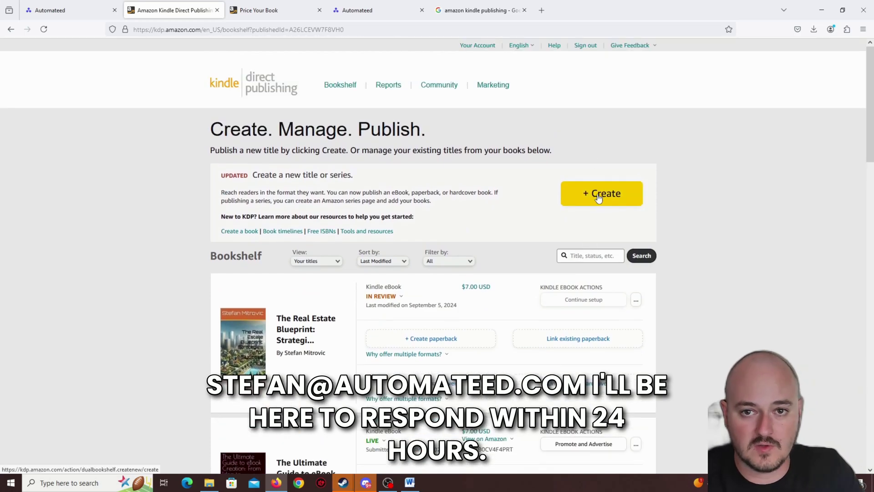